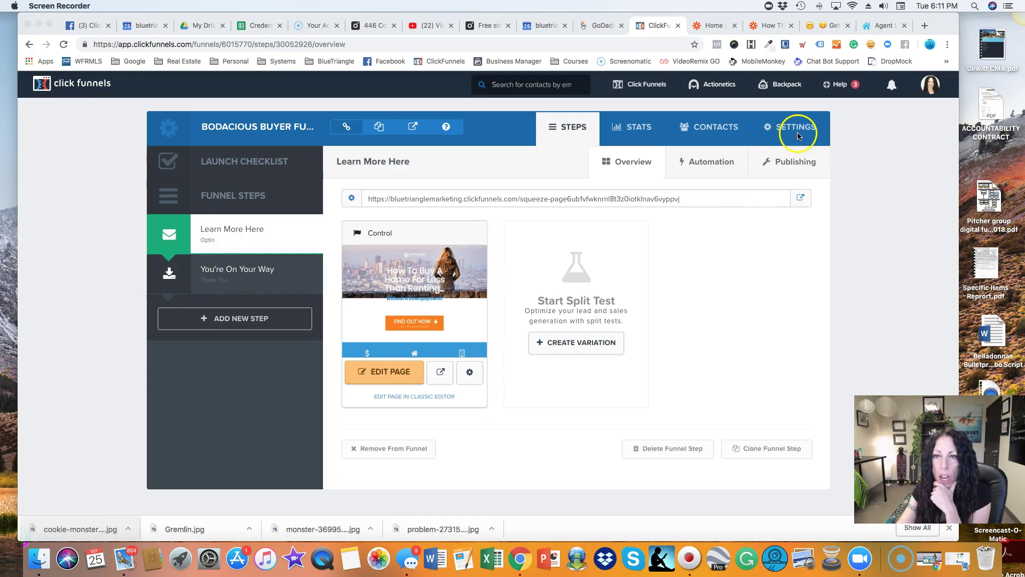
Open the funnel's Settings and scroll down to the Zapier zaps for Gmail, MailChimp, Slack and others.
click(791, 132)
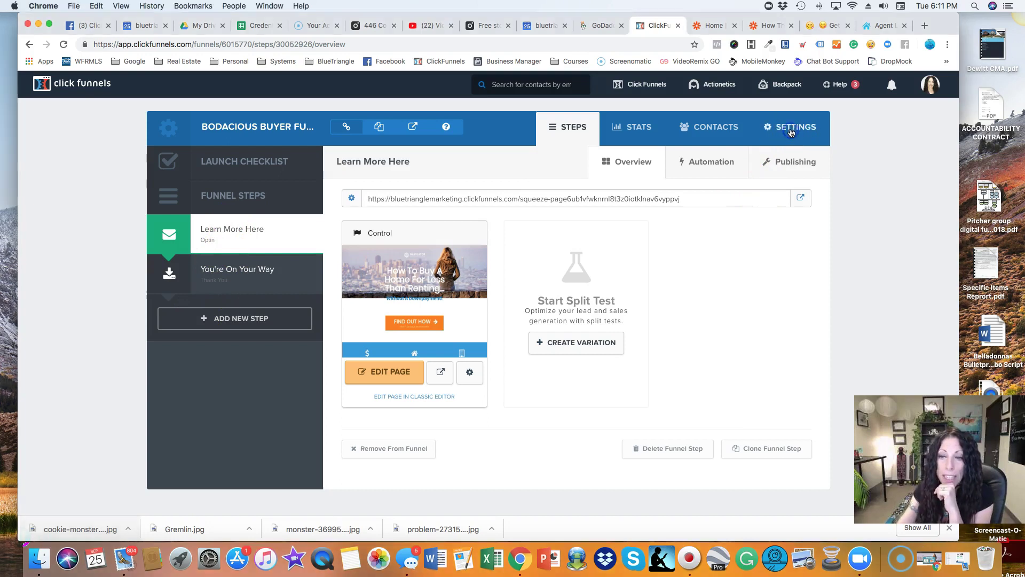
click(790, 131)
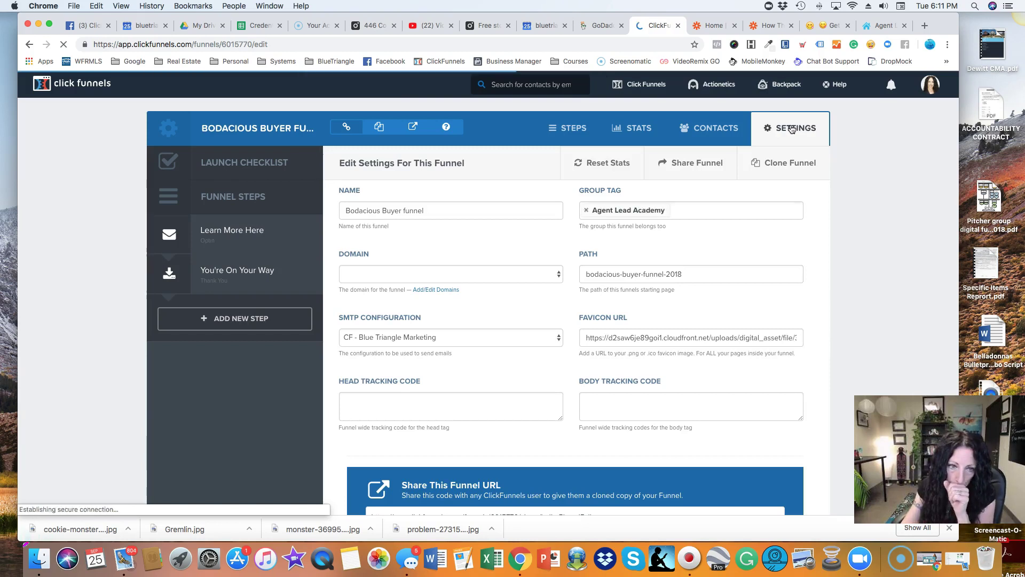
scroll(790, 128, down, 6)
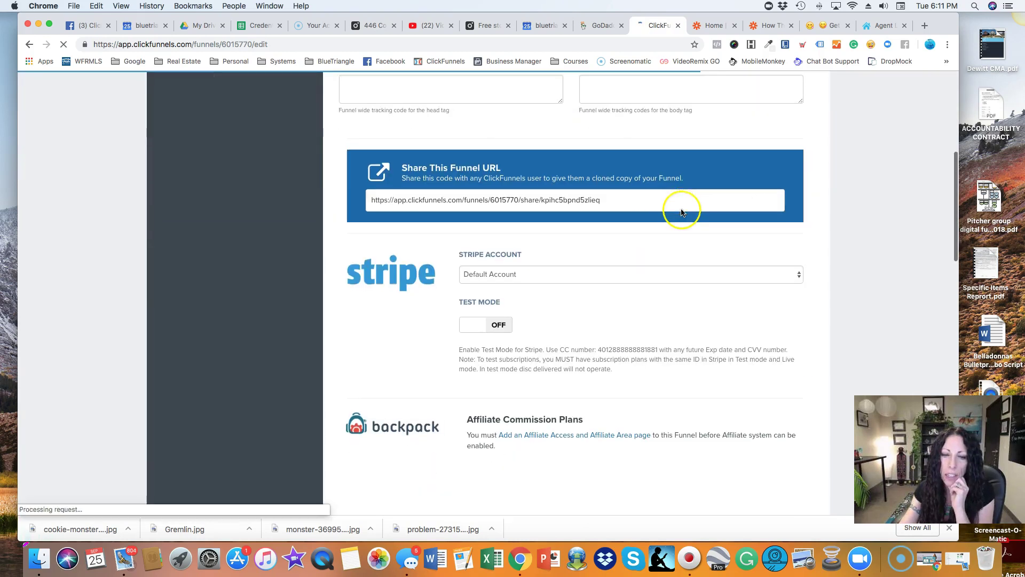
scroll(678, 214, down, 4)
scroll(667, 220, down, 4)
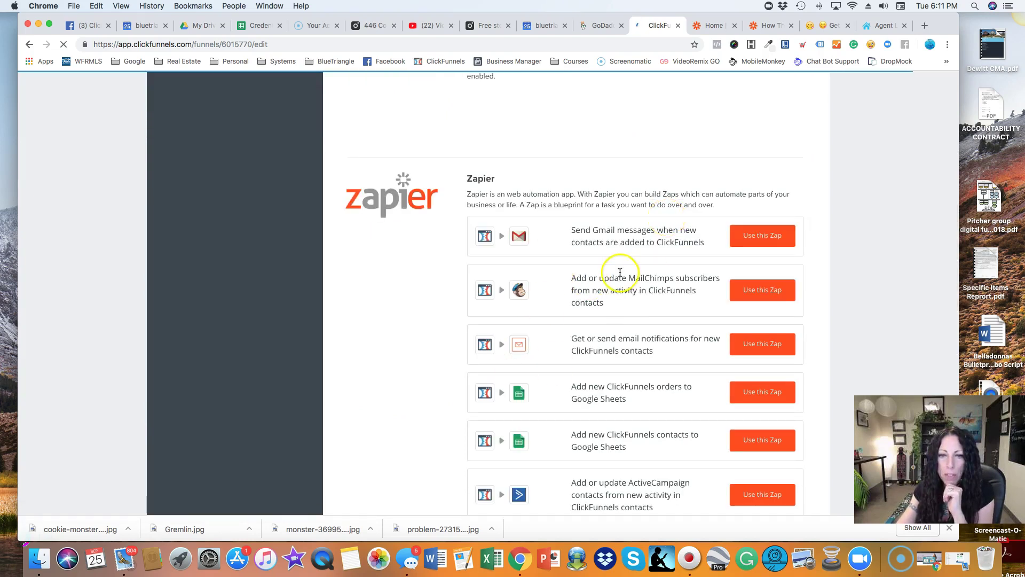
scroll(620, 272, down, 3)
scroll(620, 274, up, 2)
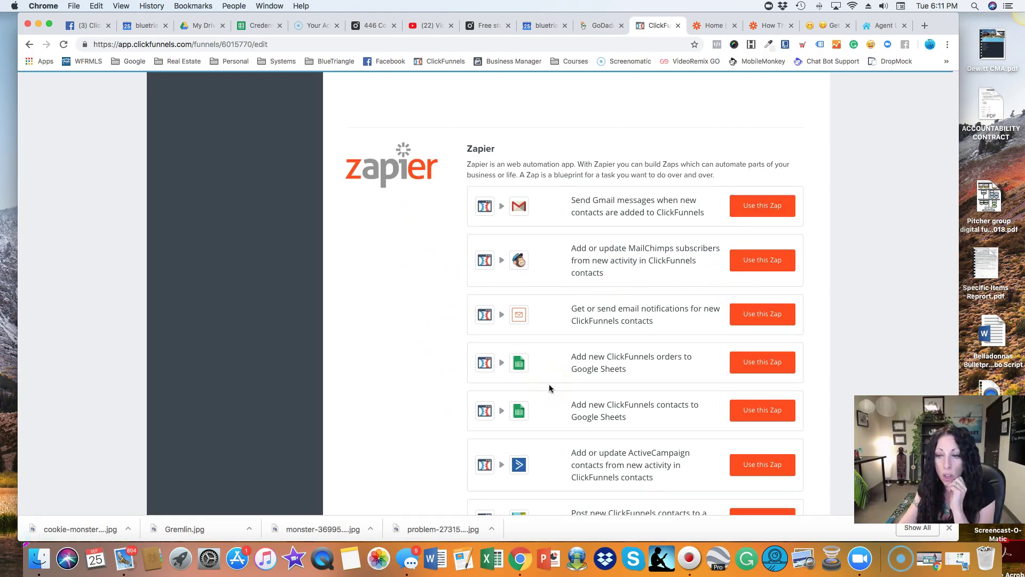
scroll(549, 388, down, 2)
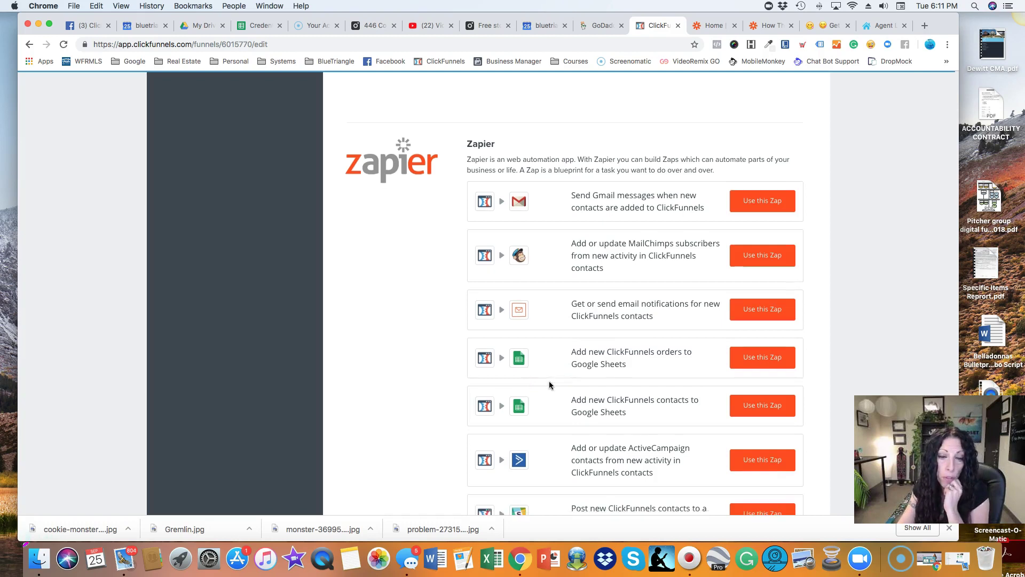
scroll(550, 385, down, 5)
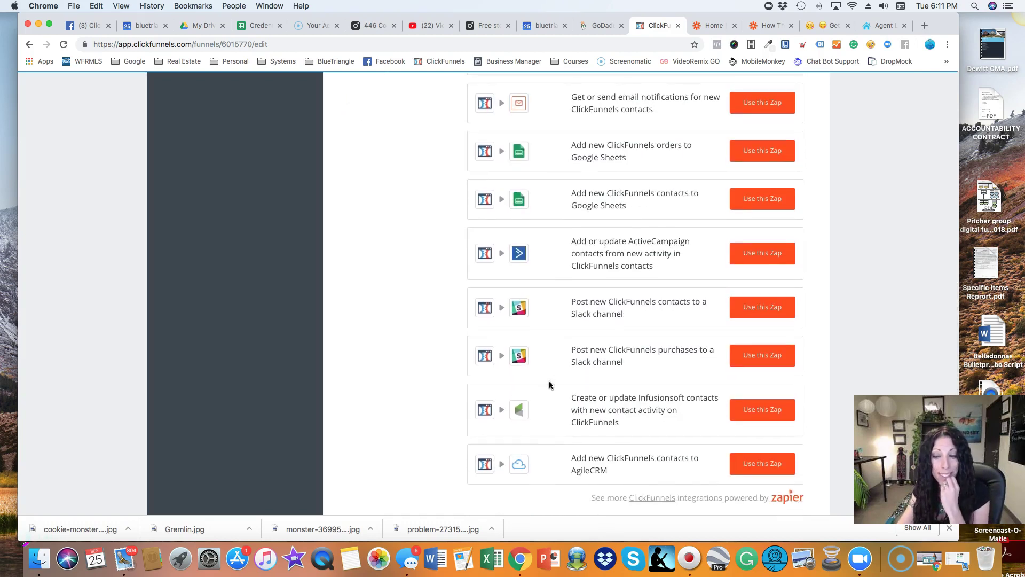
Scroll back up to the Zapier logo and the first zap row, Gmail.
scroll(550, 382, up, 5)
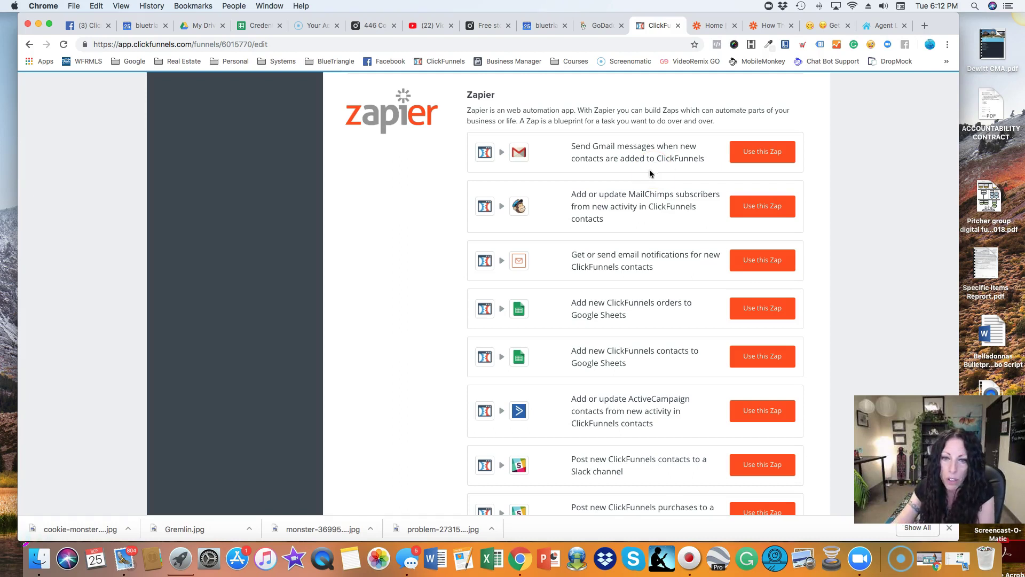
Use the Gmail zap for new ClickFunnels contacts and move its Zapier window right.
click(763, 155)
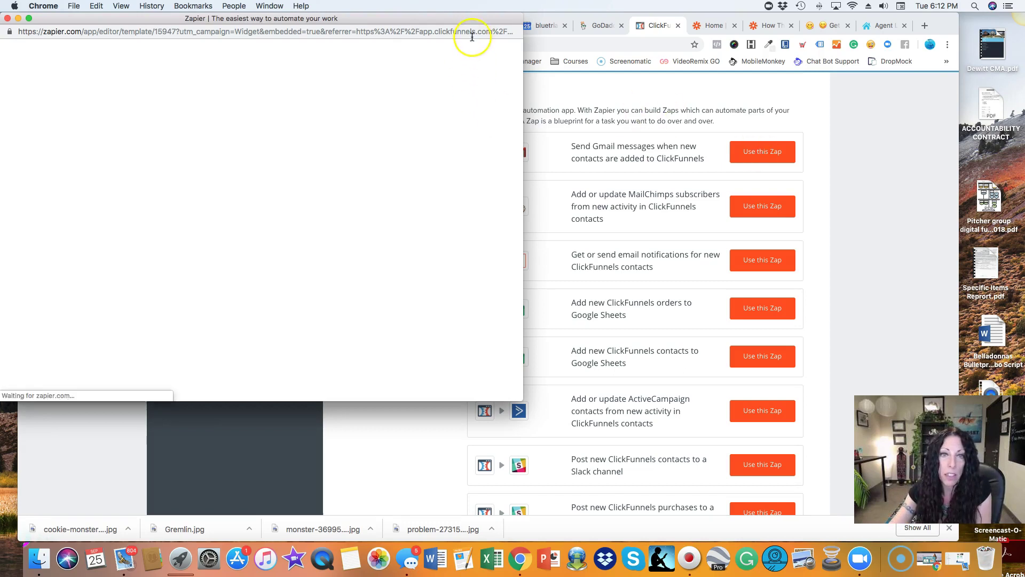
drag(420, 19, 632, 19)
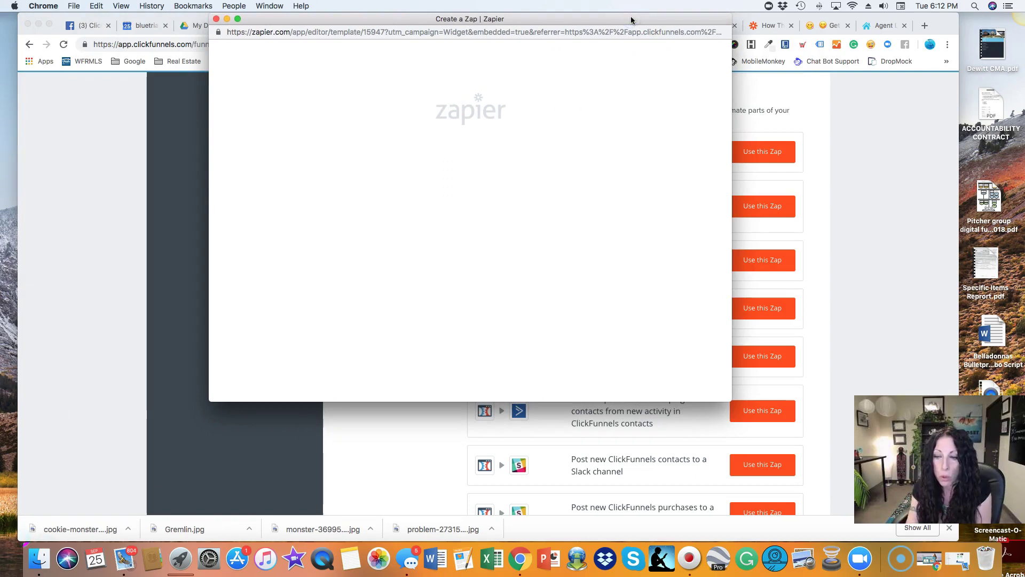
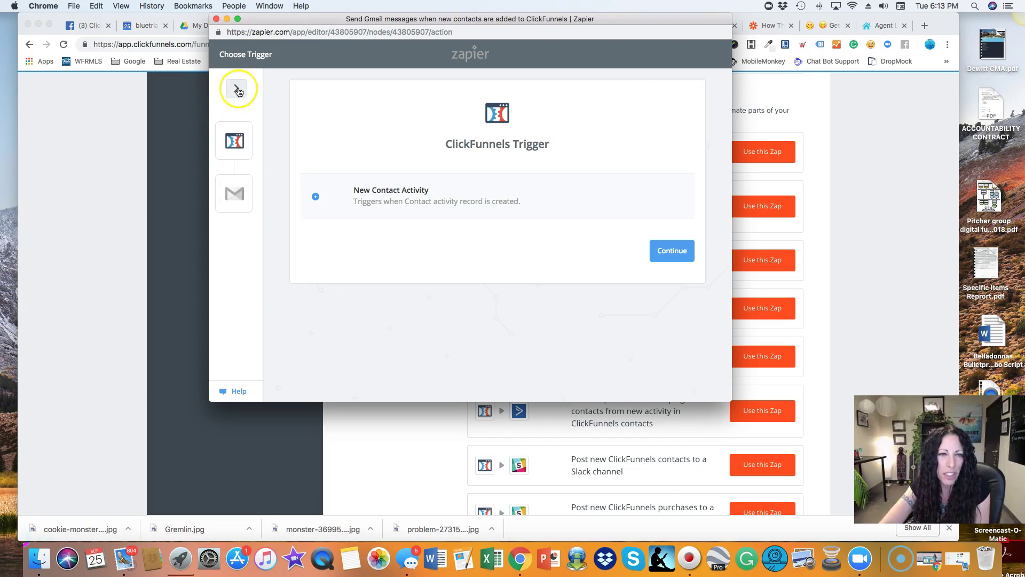
Expand the zap outline showing its title, the New Contact Activity trigger and Send Email action.
click(238, 90)
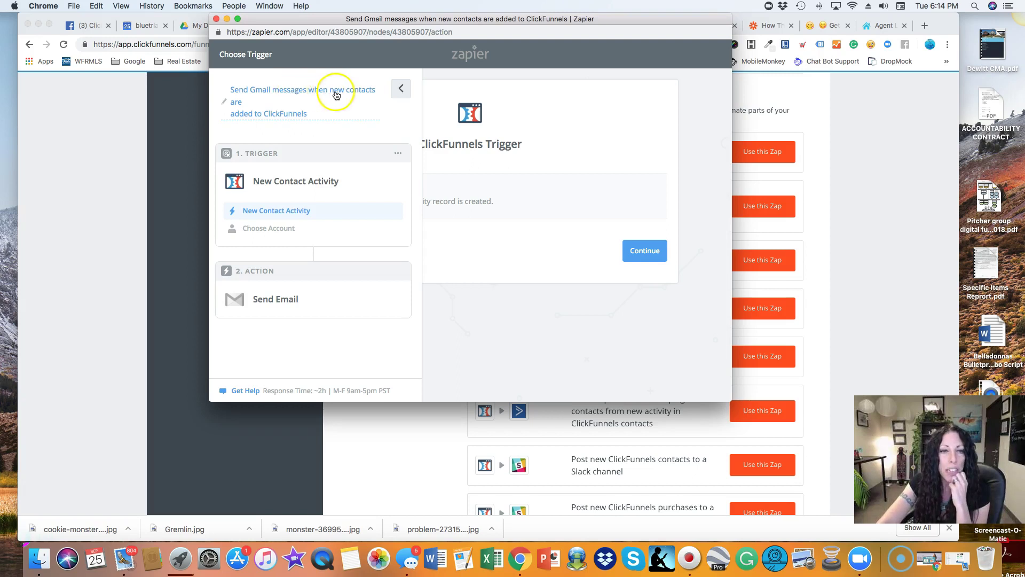
Select the entire existing zap title so it can be replaced.
click(311, 90)
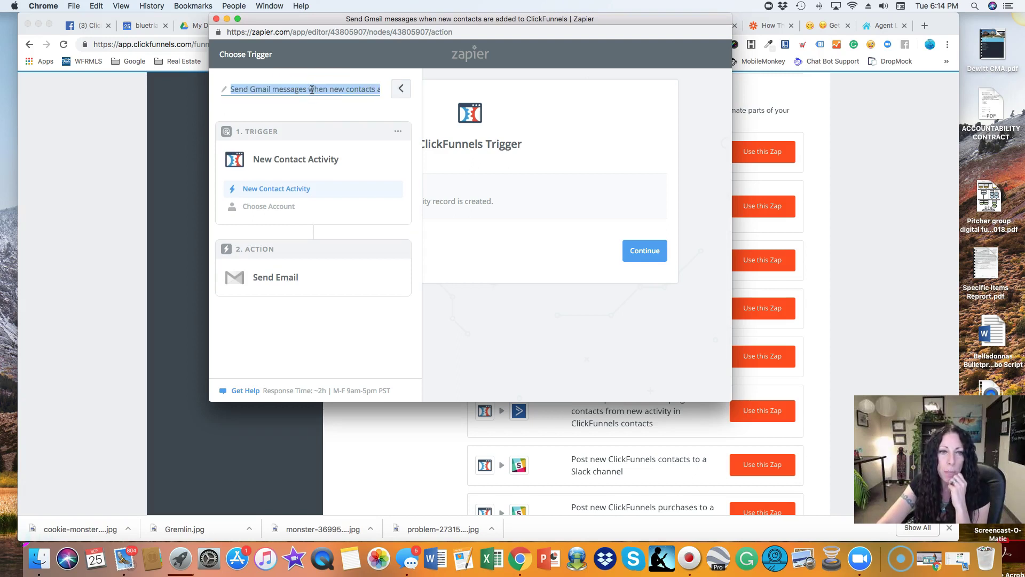
triple_click(346, 90)
click(335, 88)
triple_click(326, 88)
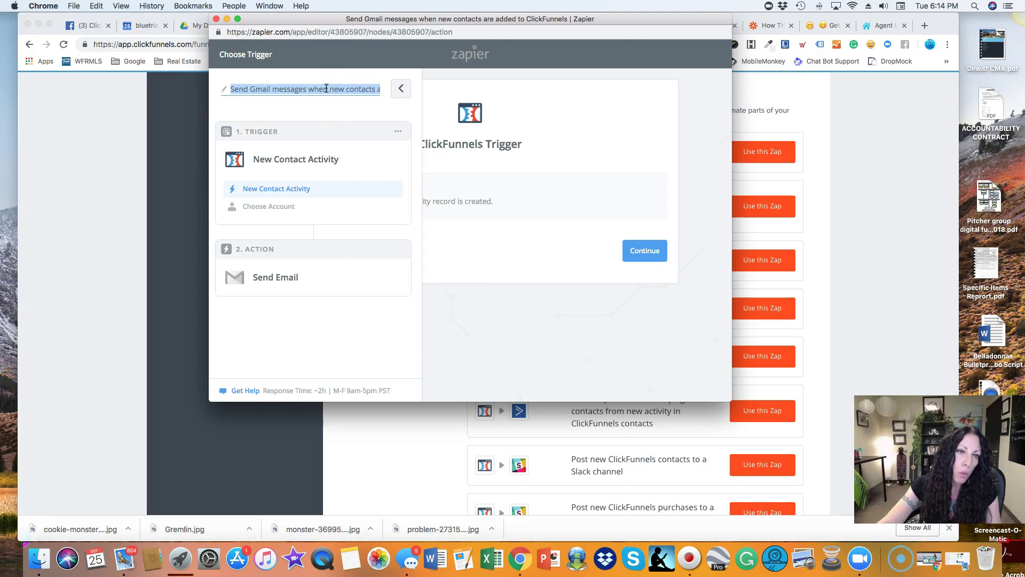
triple_click(325, 89)
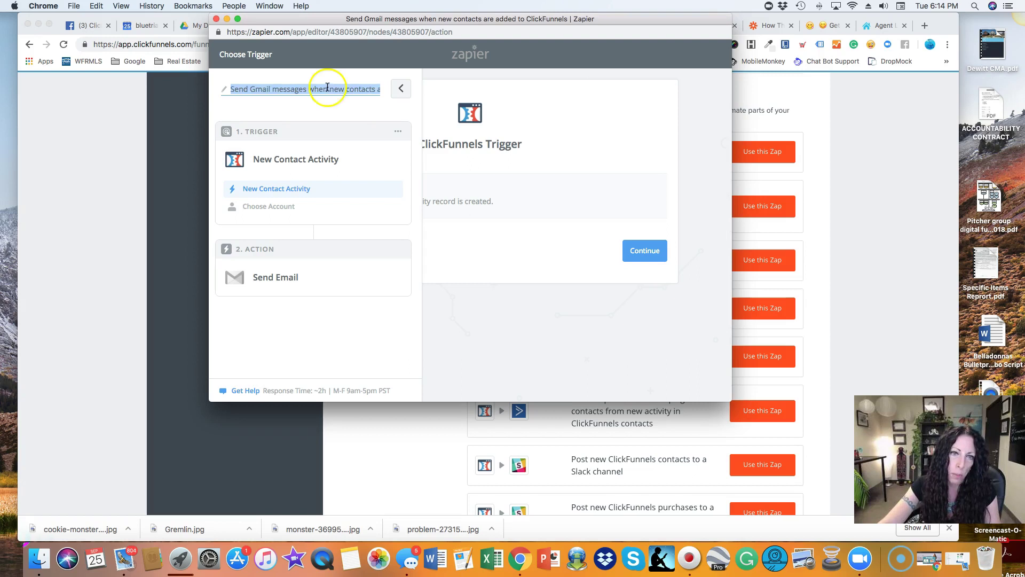
drag(341, 90, 294, 88)
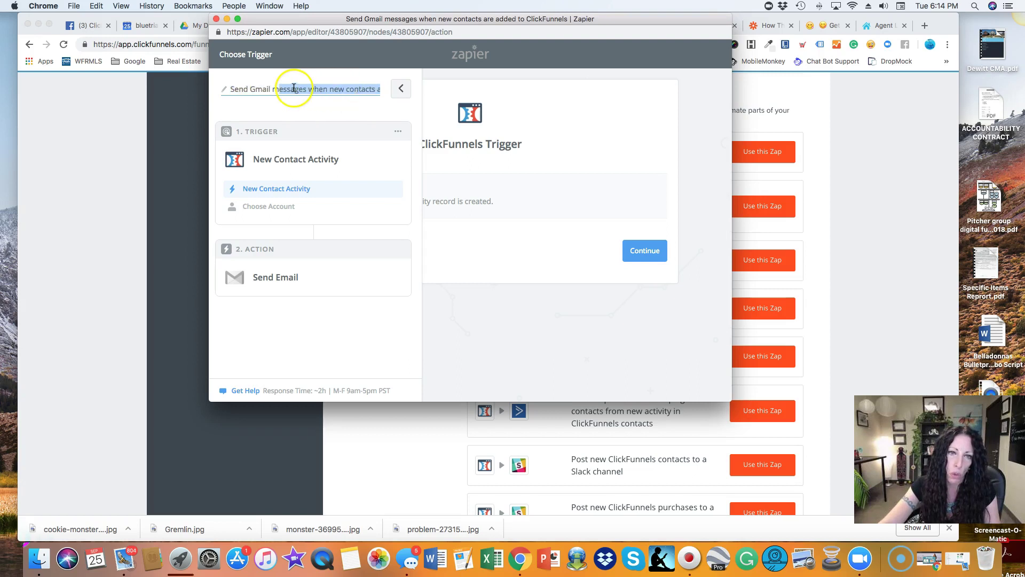
triple_click(277, 89)
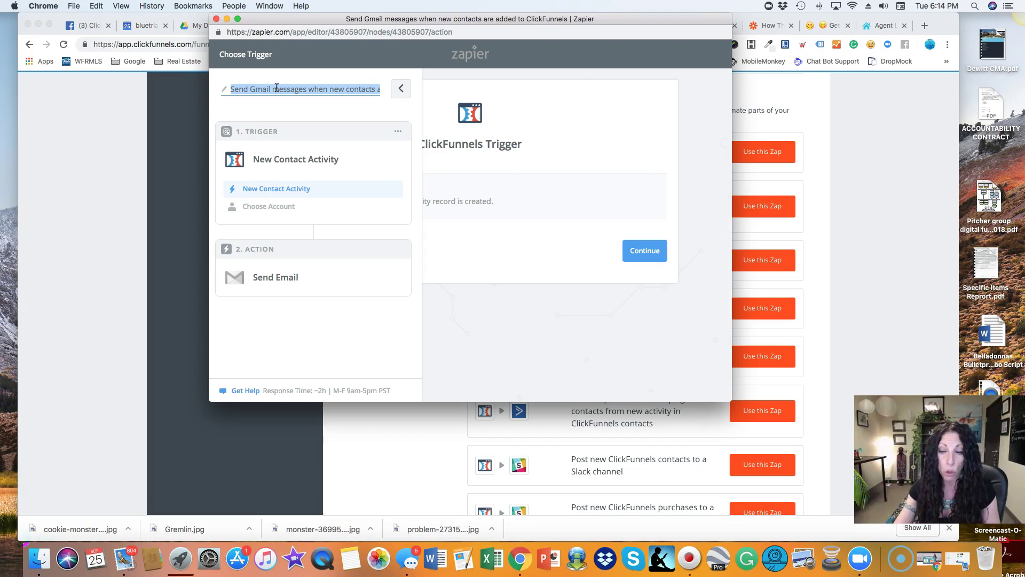
click(274, 89)
triple_click(274, 88)
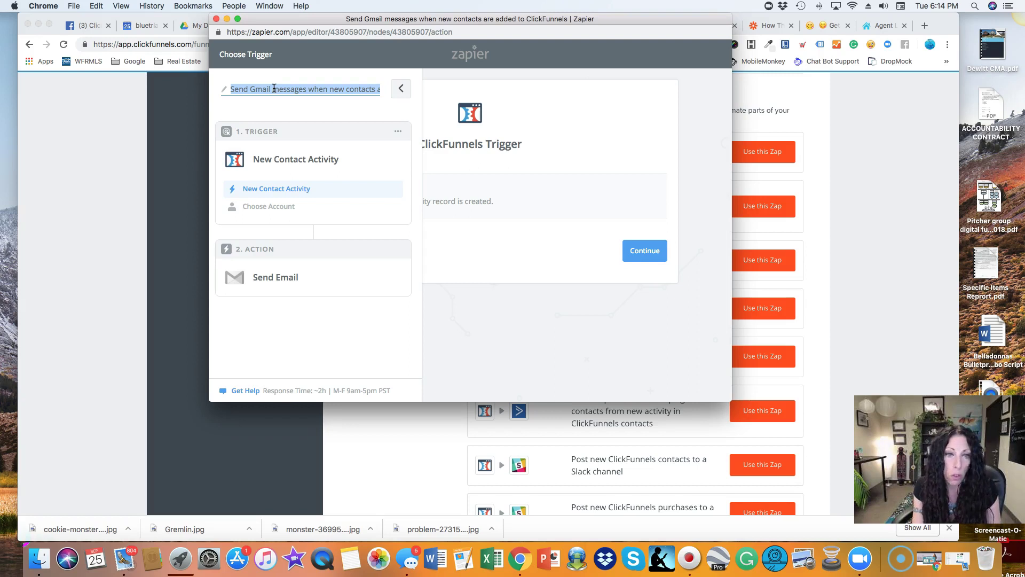
Type the new title 'Zero Down CF To Gmail' followed by the client's name.
text(Zeor)
key(BackSpace)
key(BackSpace)
key(BackSpace)
key(BackSpace)
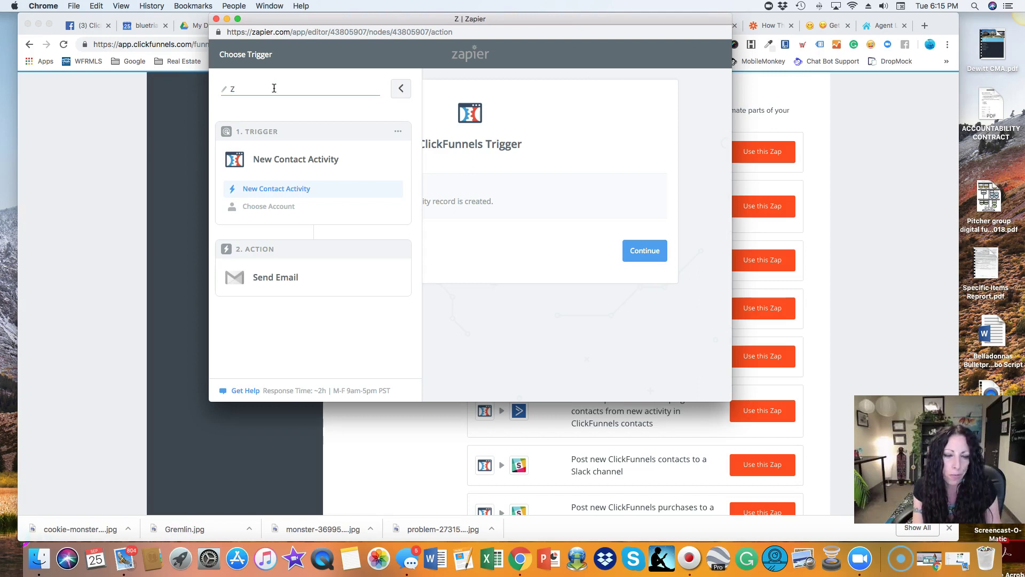
text(ero )
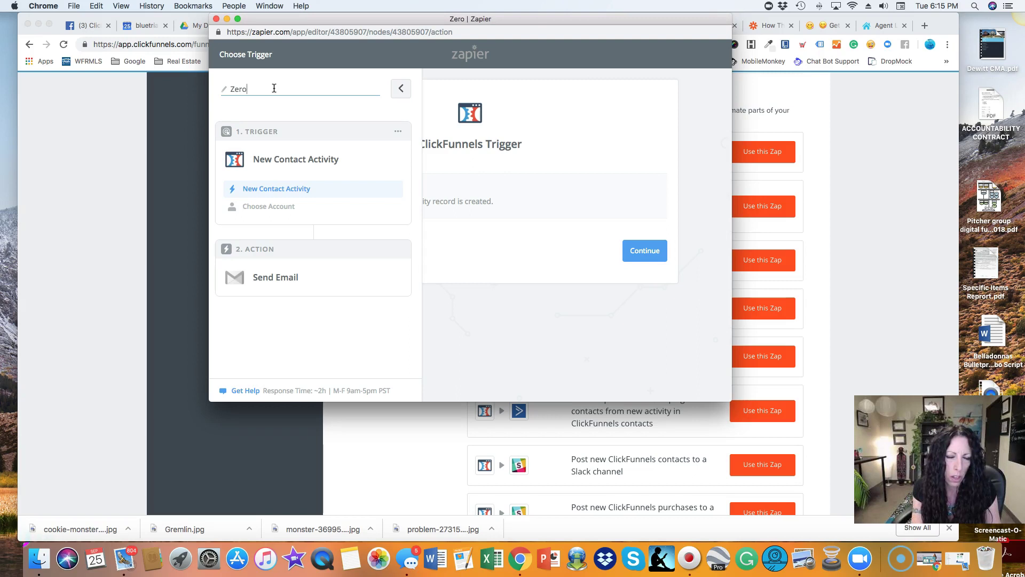
text(Down )
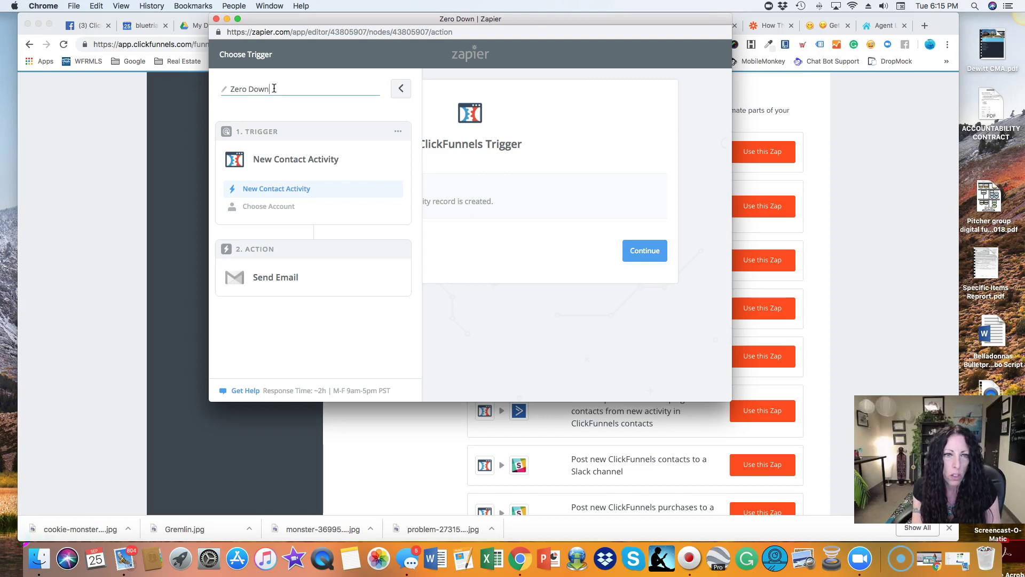
text(CF To )
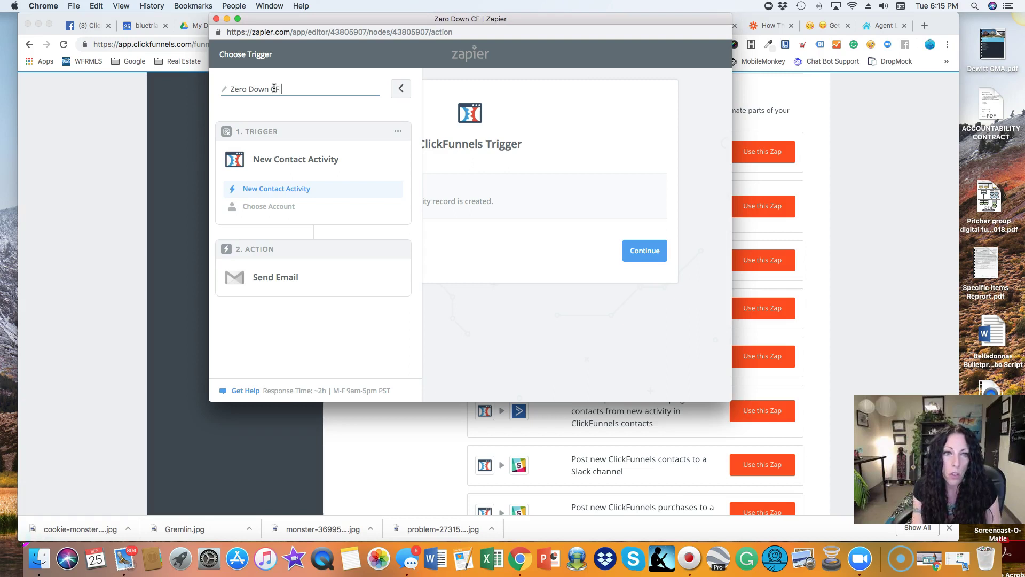
text(Gmail)
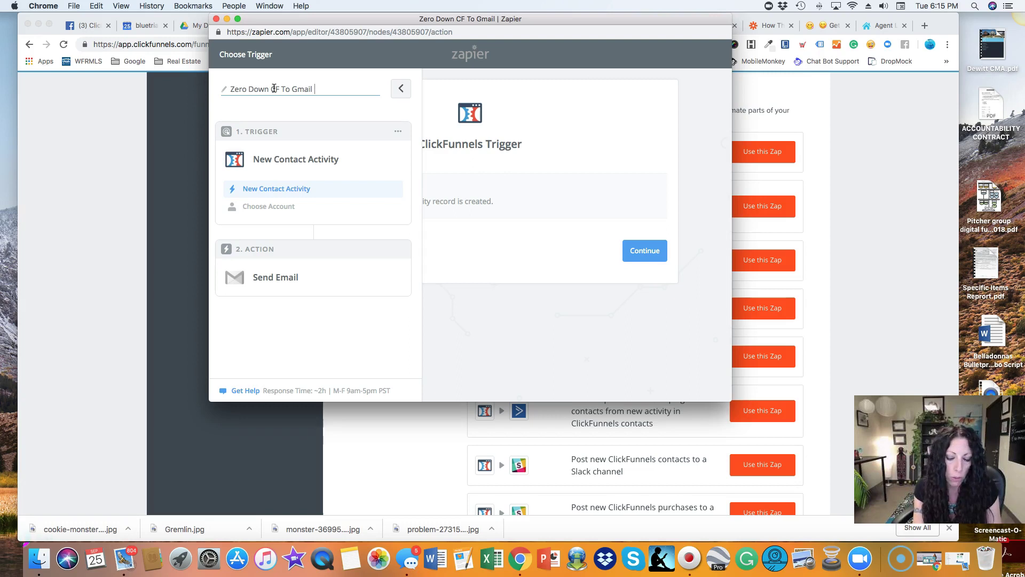
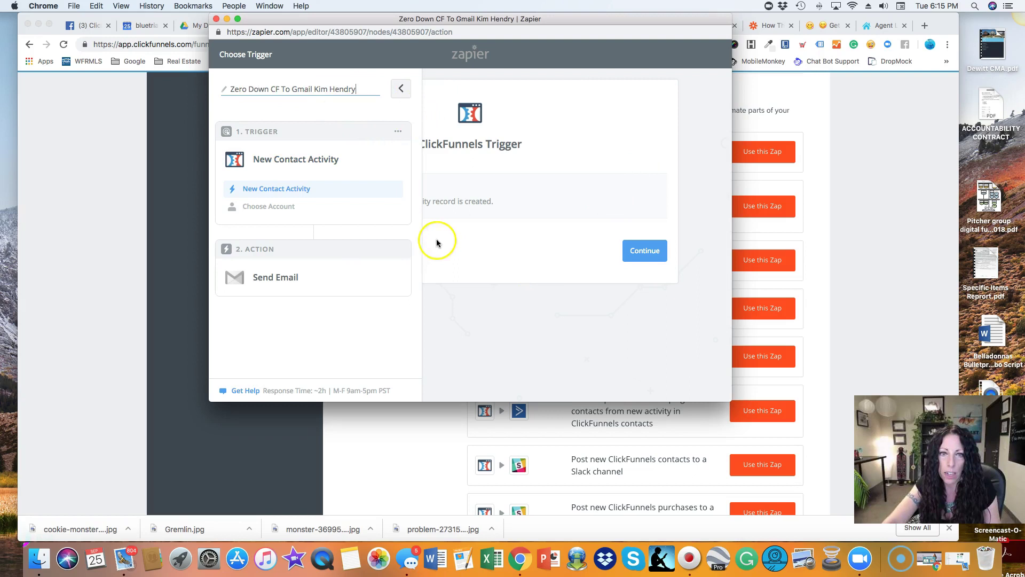
Confirm the New Contact Activity trigger and pick the Blue Triangle Marketing CF Acct. account.
click(661, 256)
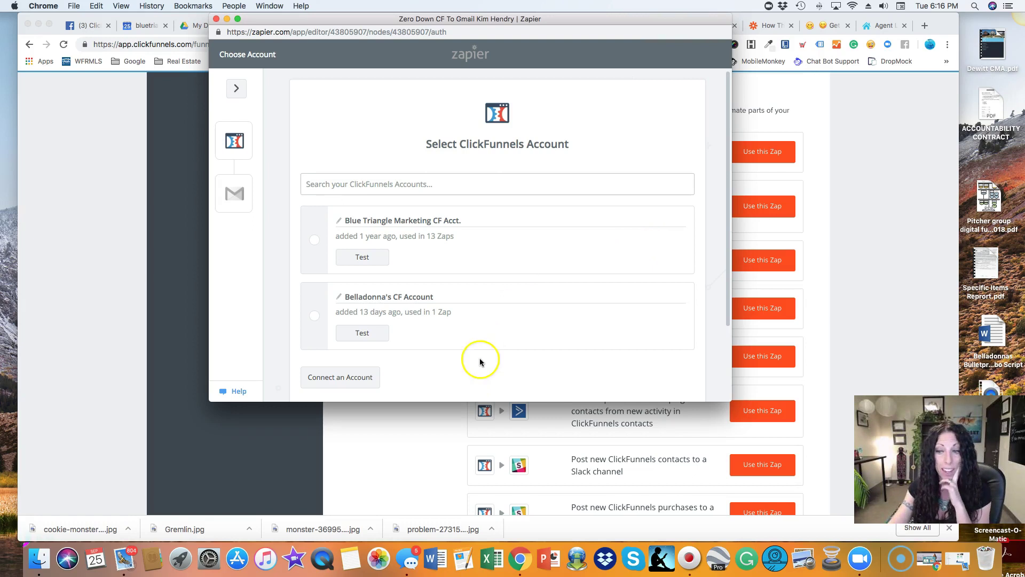
click(325, 272)
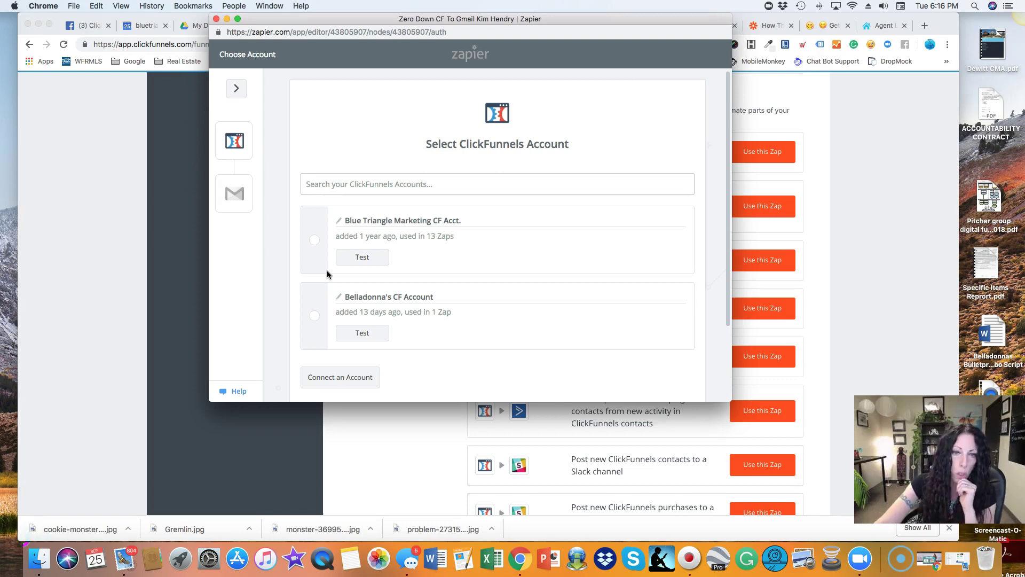
click(328, 255)
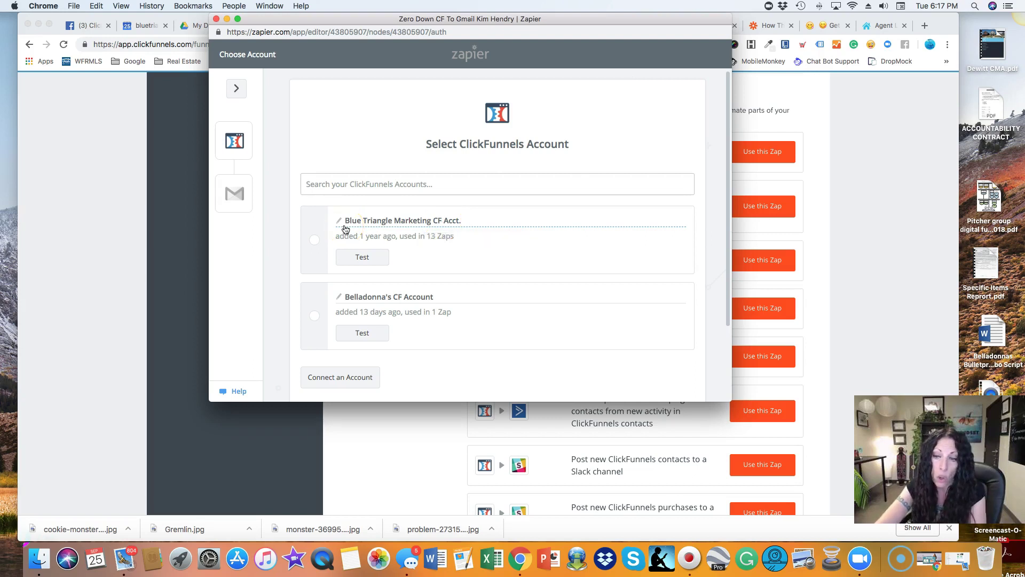
click(341, 224)
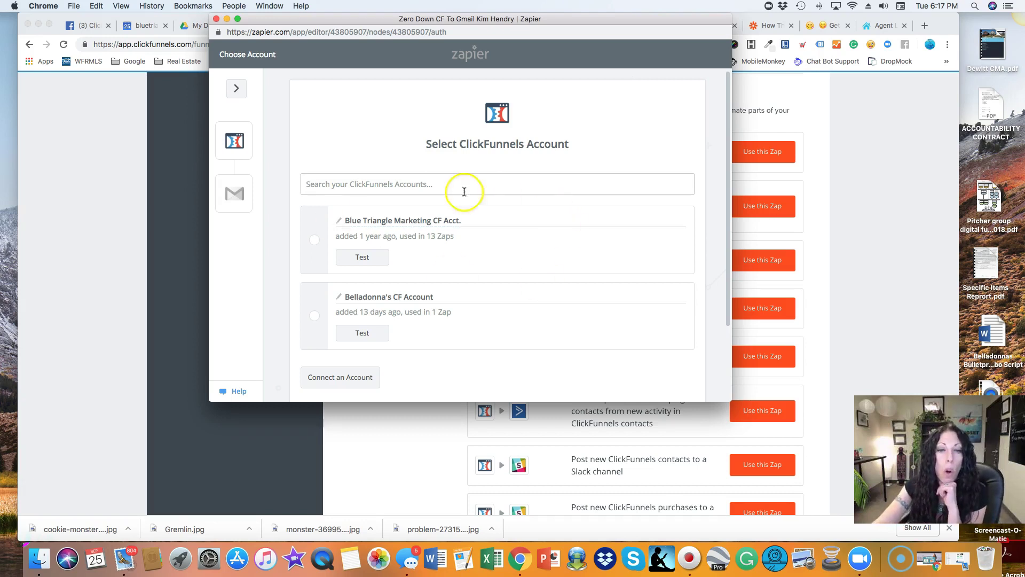
click(314, 240)
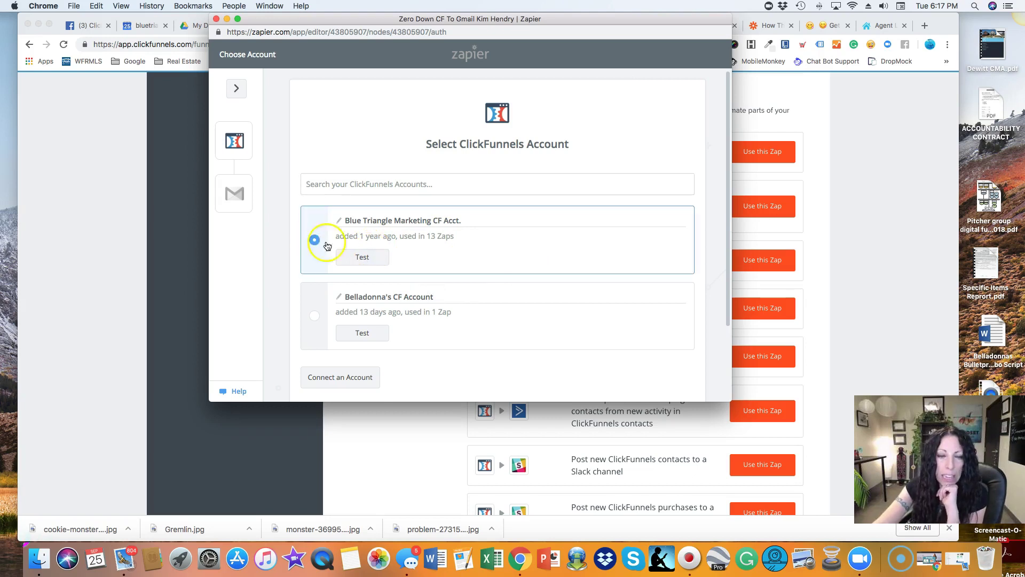
Test the Blue Triangle Marketing CF Acct. connection successfully and save to continue.
click(361, 259)
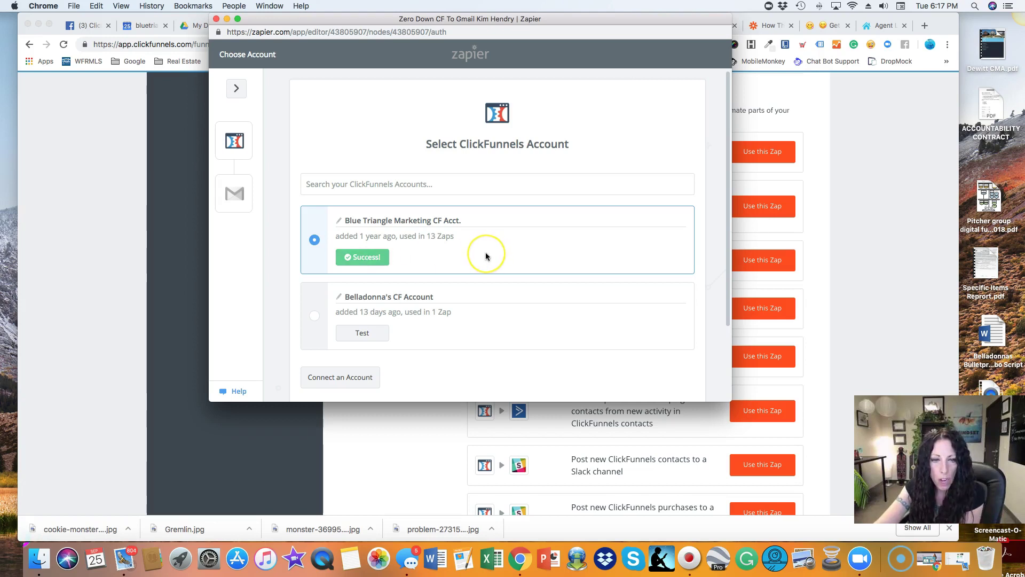
scroll(485, 256, down, 2)
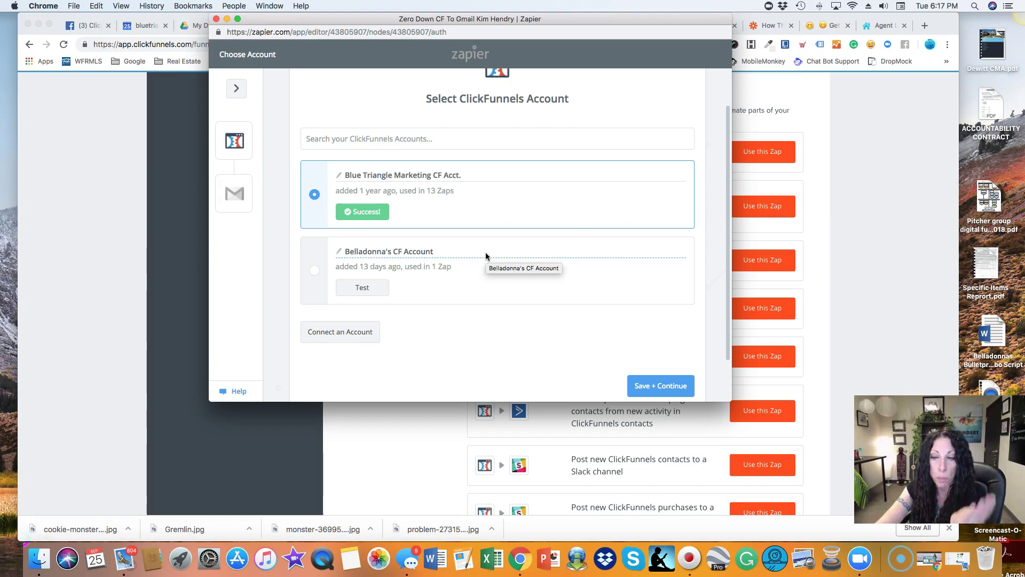
click(656, 387)
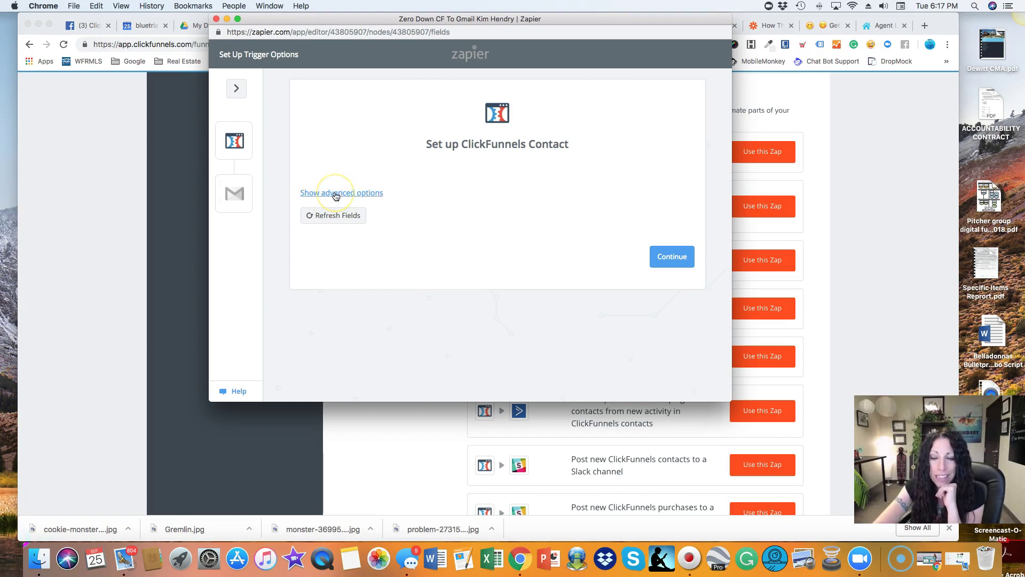
Show the funnel filters and select Bodacious Buyer Funnel as the funnel to watch.
click(336, 194)
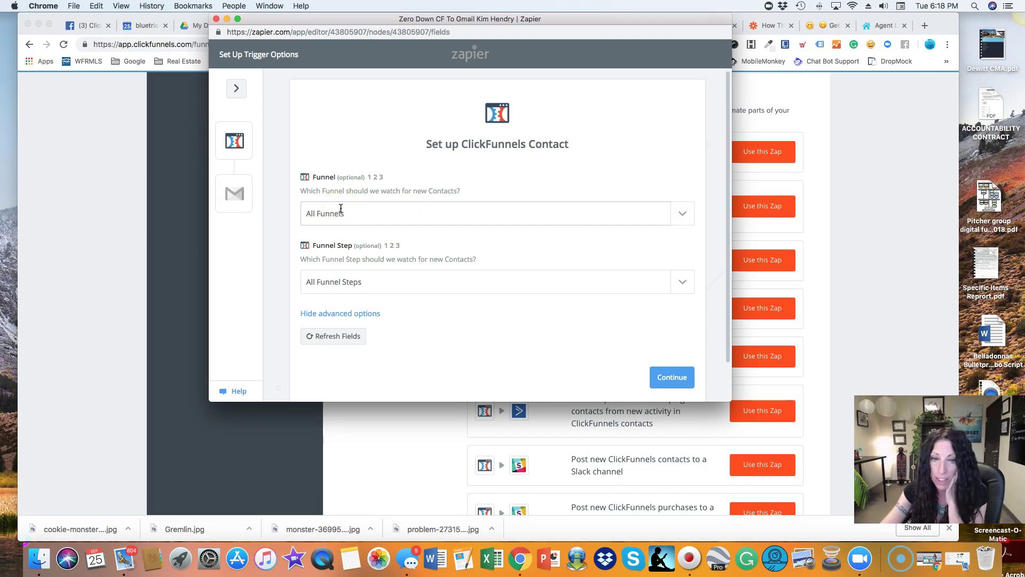
click(684, 214)
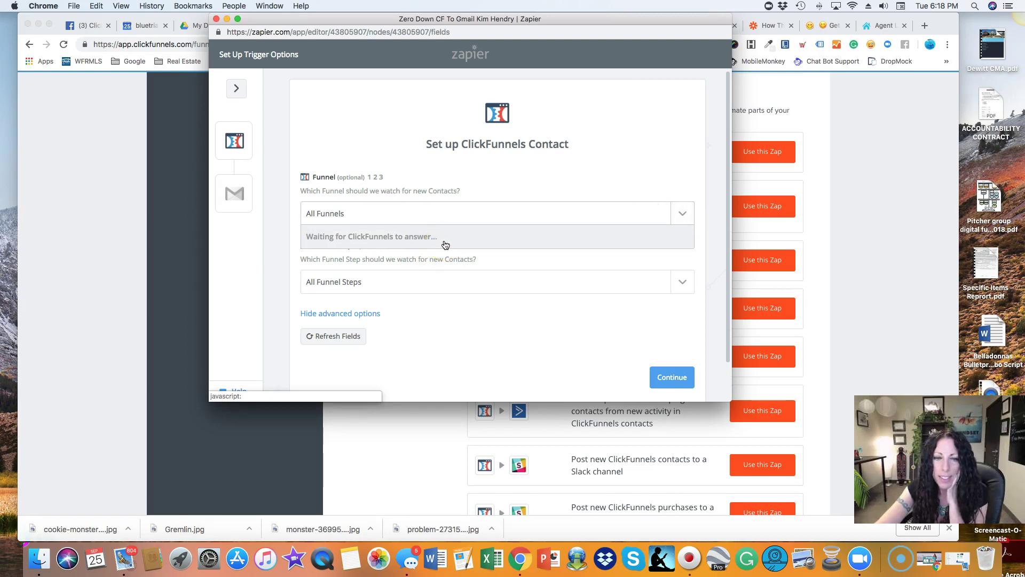
click(440, 242)
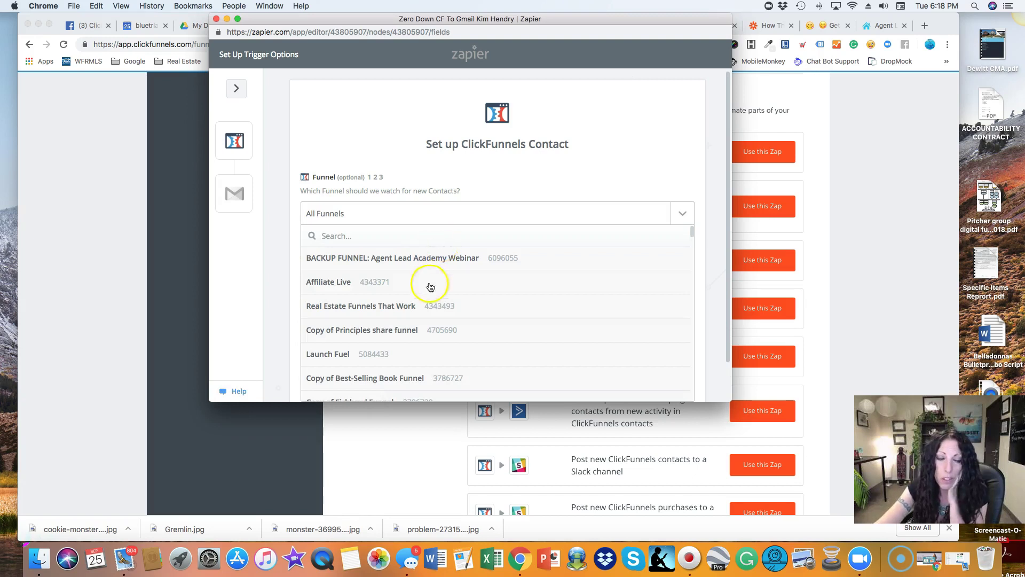
scroll(430, 304, down, 10)
scroll(432, 311, down, 15)
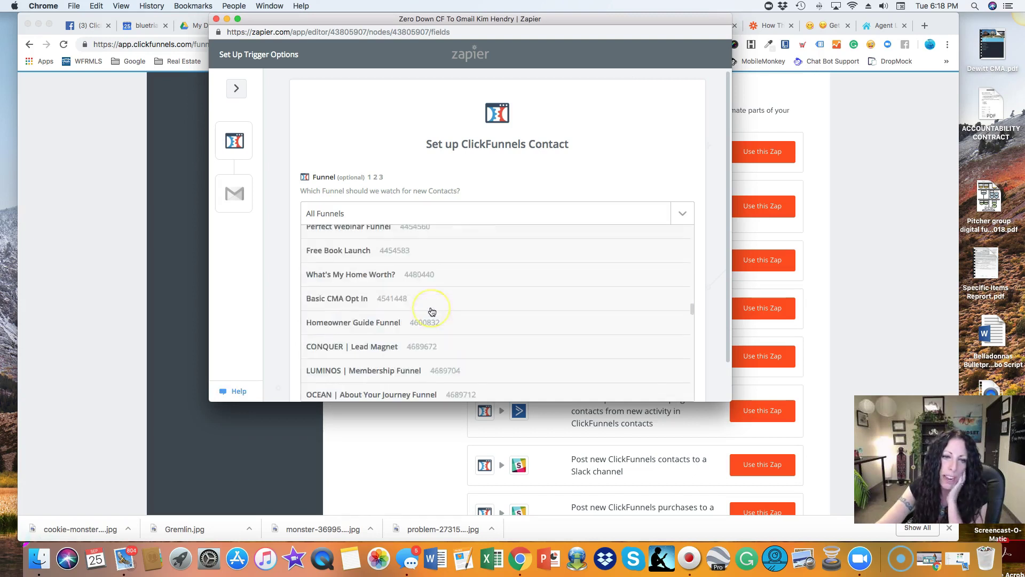
scroll(432, 312, down, 15)
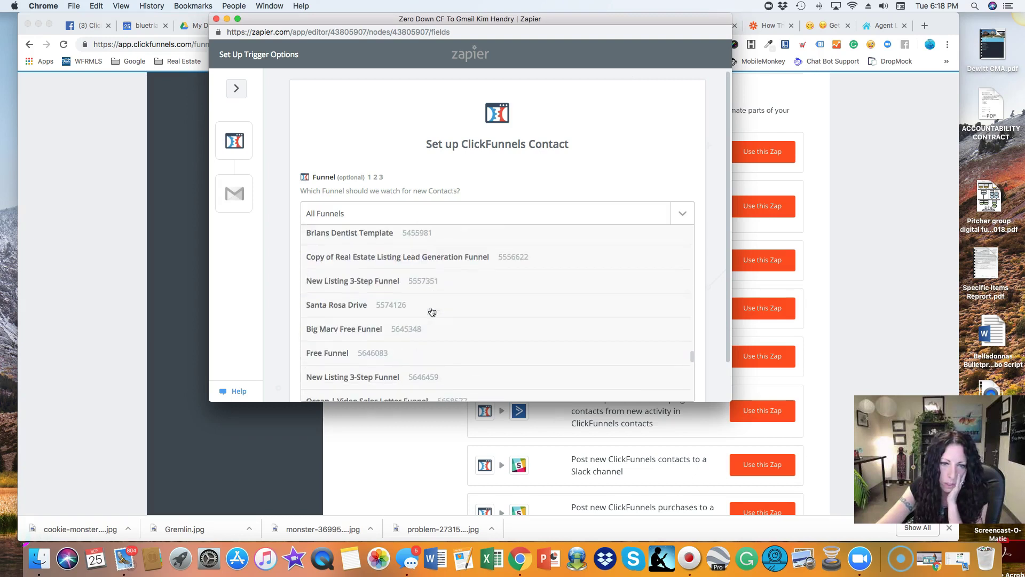
scroll(431, 311, down, 4)
scroll(432, 312, up, 5)
scroll(432, 311, up, 2)
scroll(430, 309, down, 3)
scroll(422, 307, up, 3)
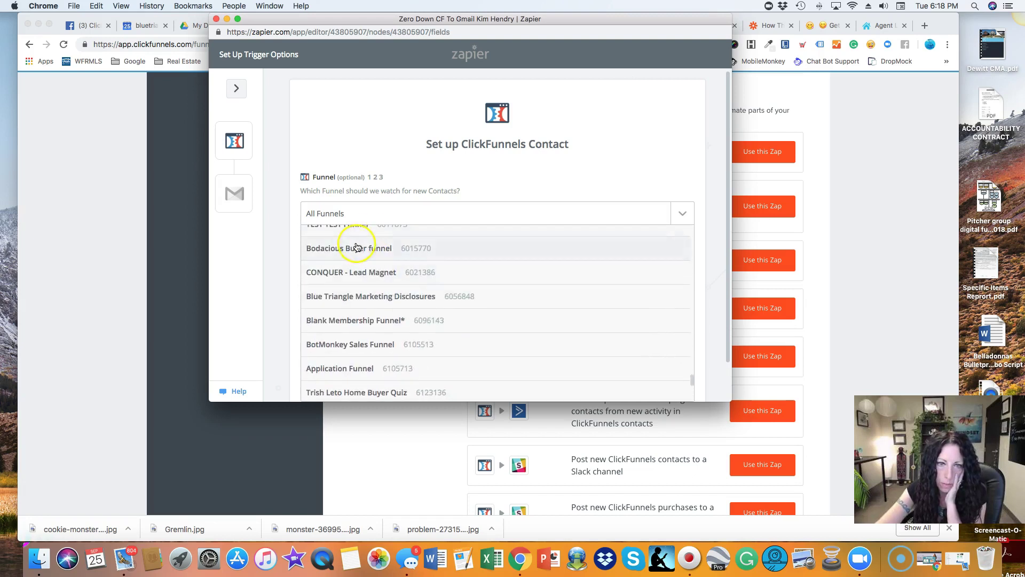
click(352, 248)
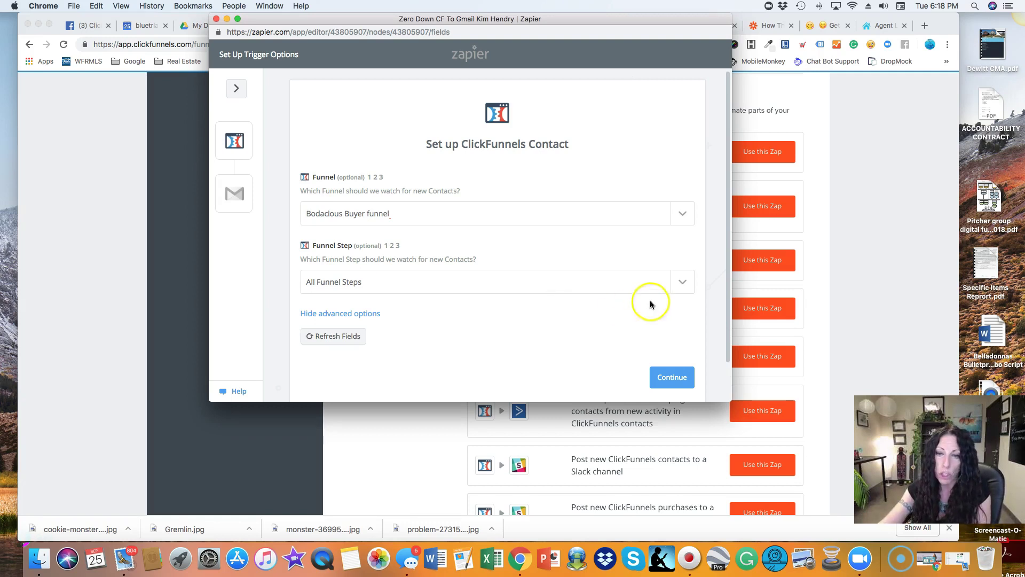
Set Funnel Step to Learn More Here and save the trigger options.
click(682, 283)
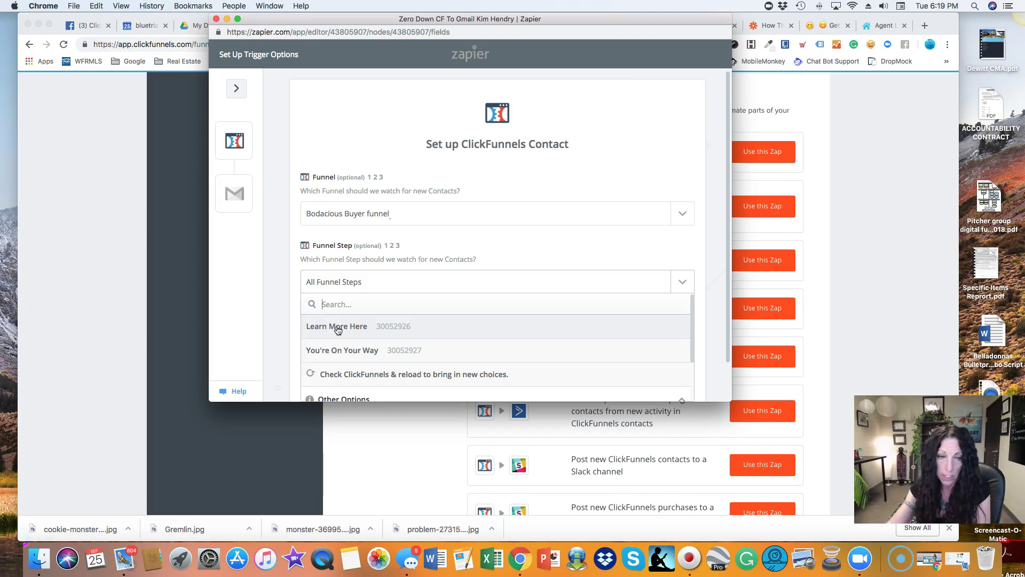
mouse_move(335, 328)
mouse_down()
mouse_move(311, 327)
mouse_move(343, 330)
mouse_up()
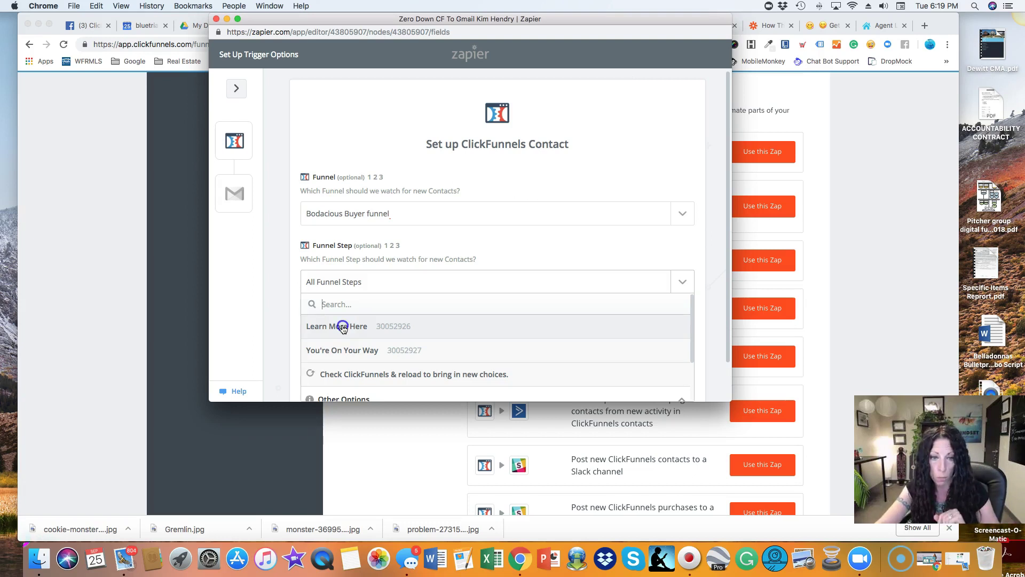
click(342, 326)
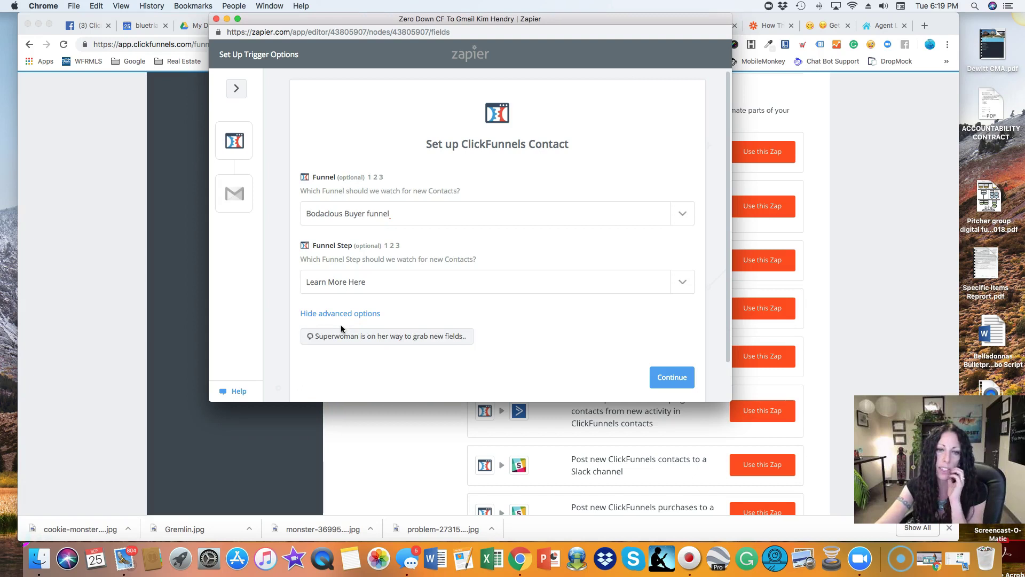
click(664, 378)
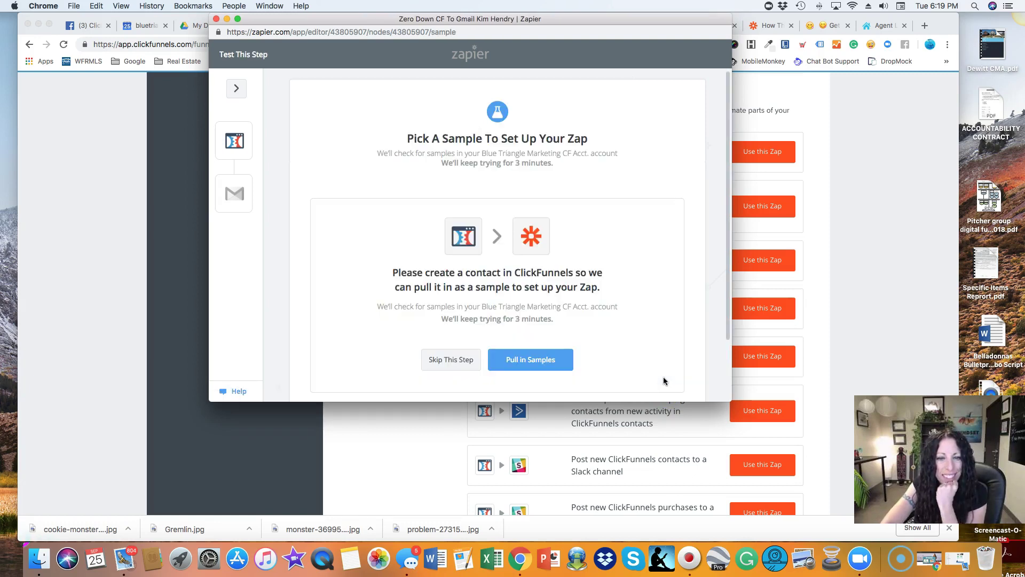
Pull in sample contacts, inspect Contact A's lead fields, and continue with Contact A.
scroll(590, 326, down, 1)
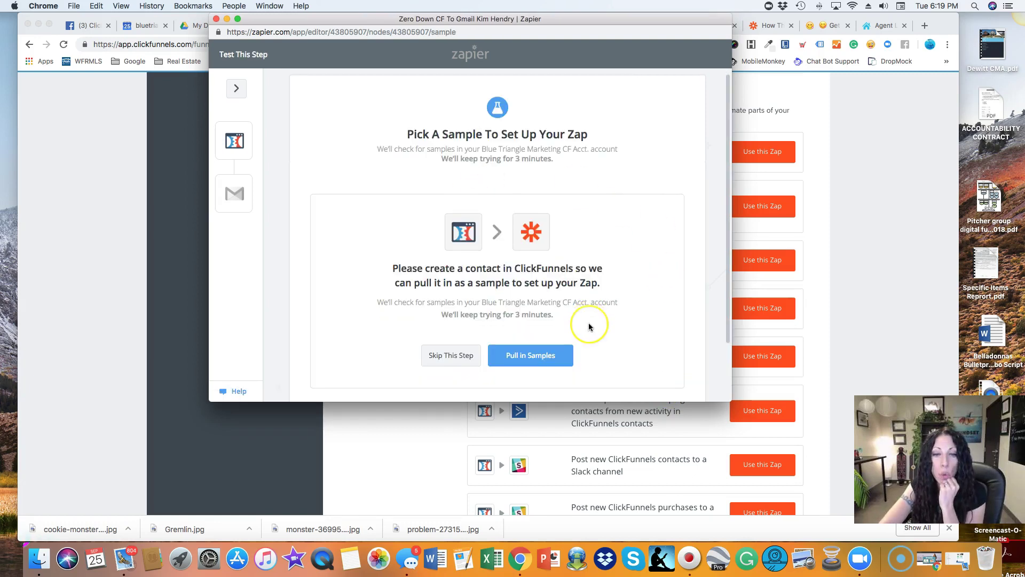
scroll(589, 326, down, 3)
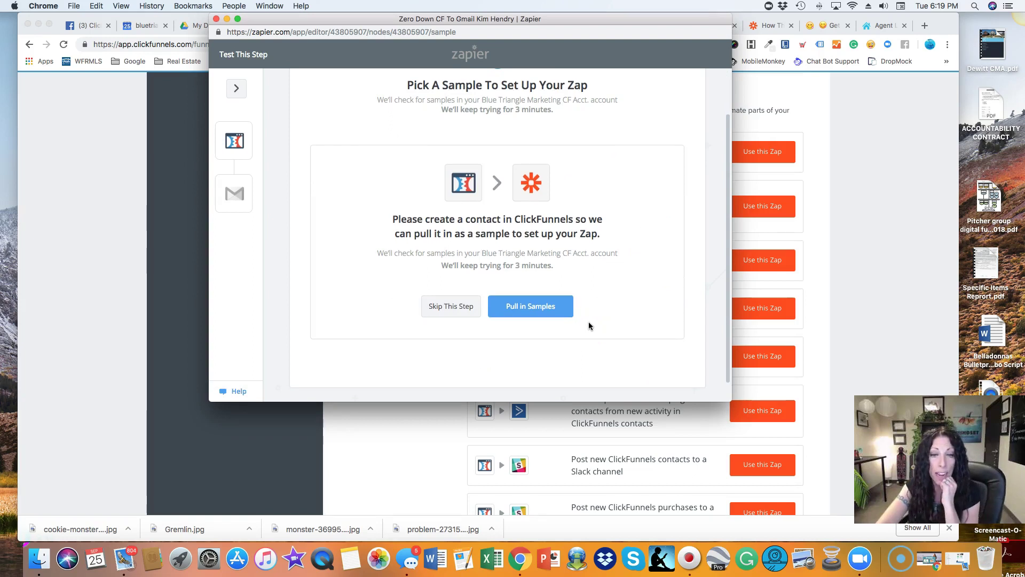
click(520, 306)
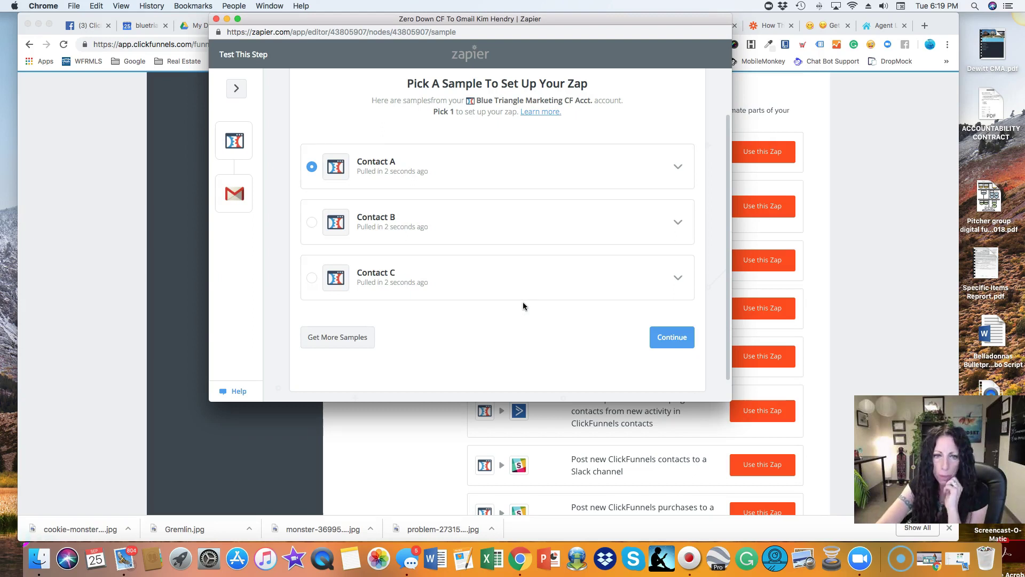
click(679, 168)
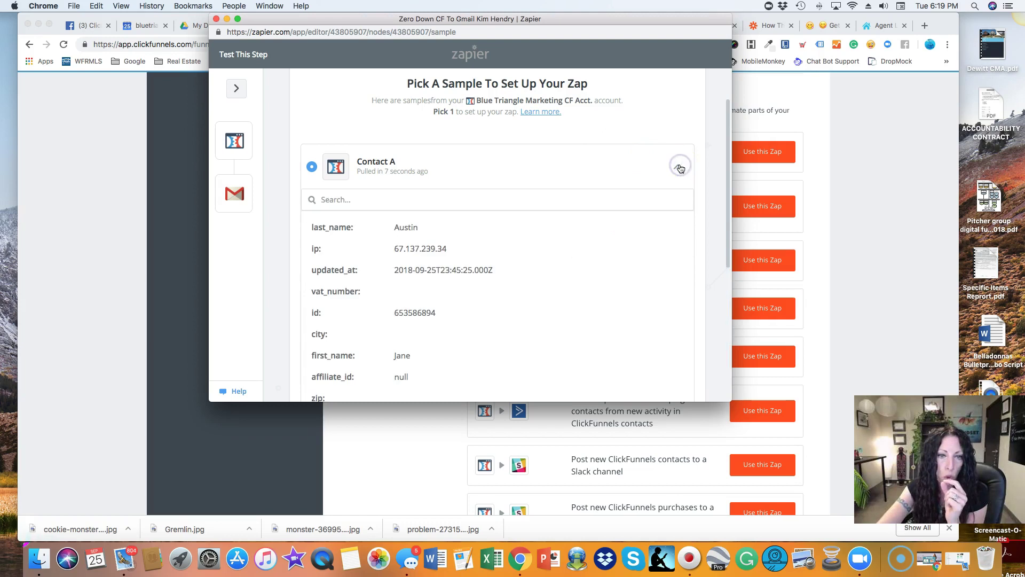
scroll(562, 285, down, 3)
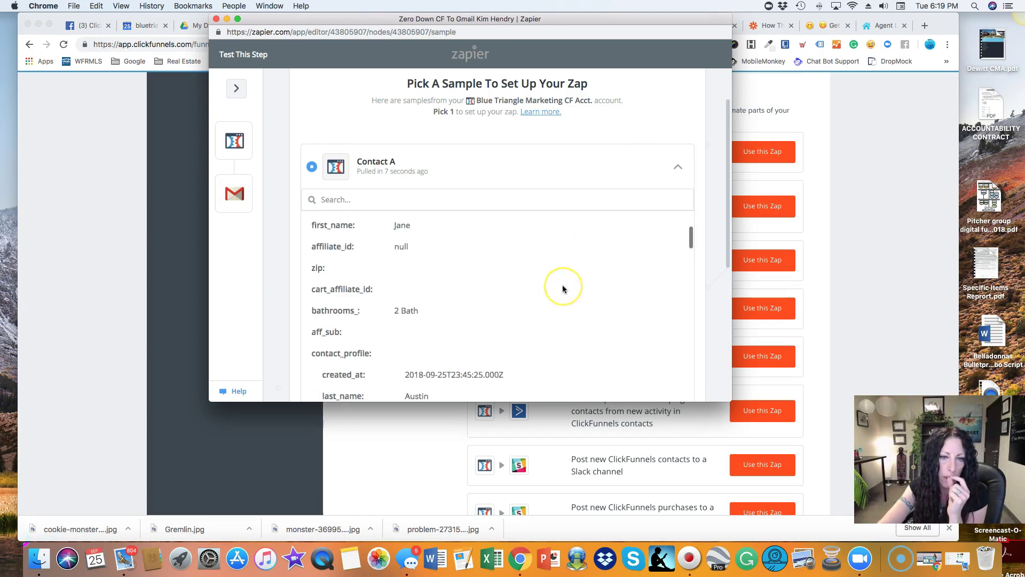
scroll(562, 284, up, 3)
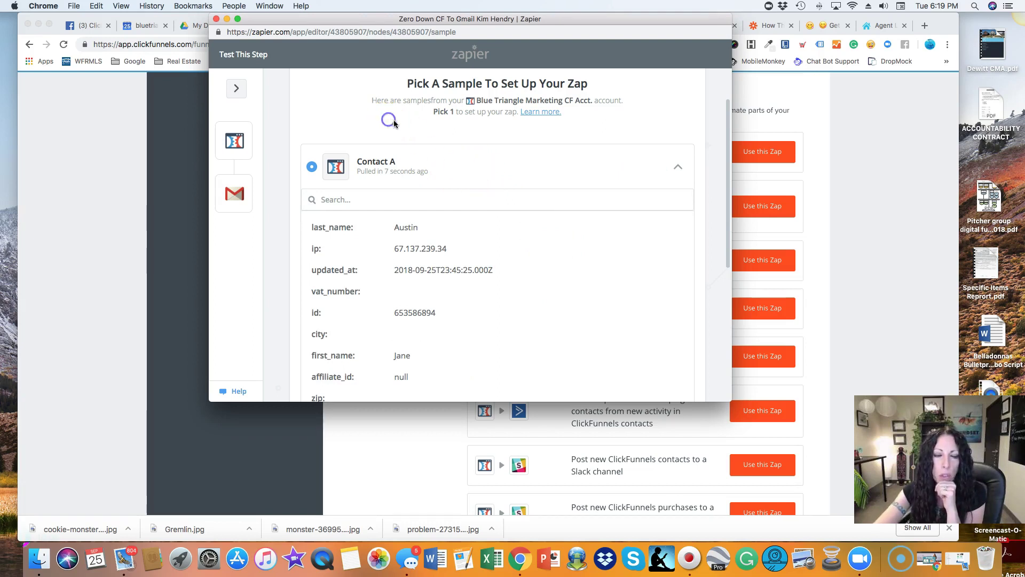
click(677, 166)
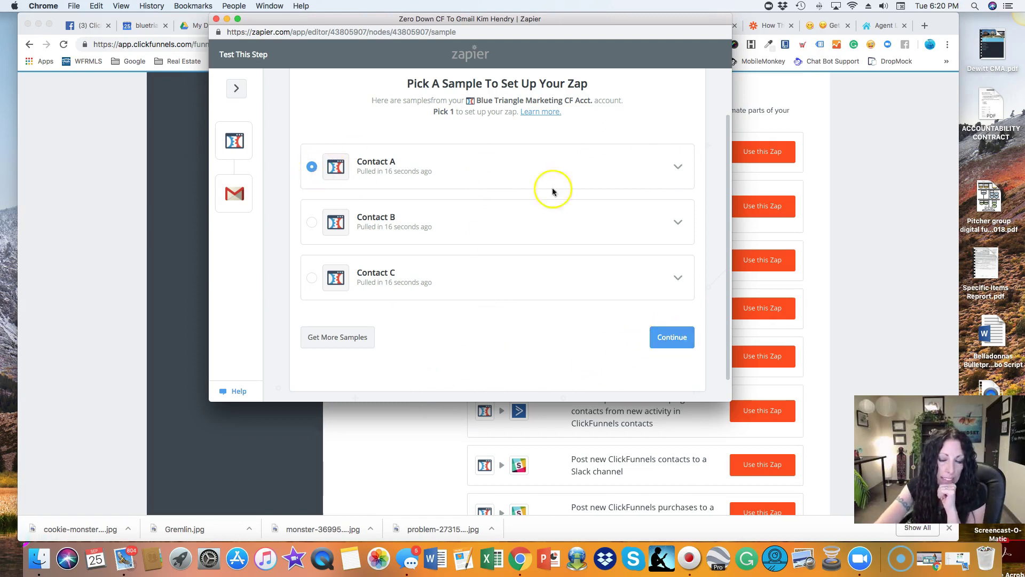
click(665, 348)
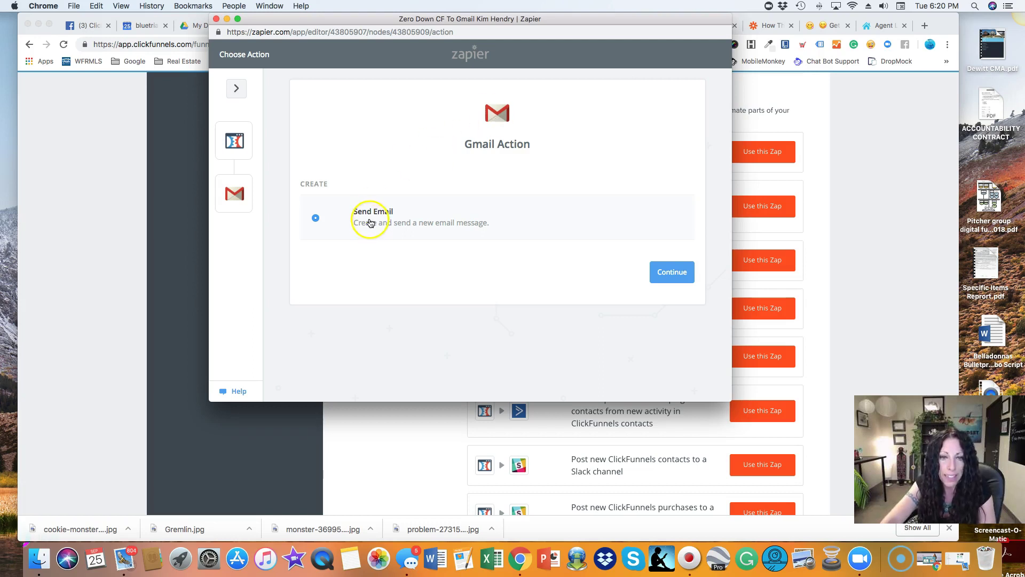
Continue with Send Email as the Gmail action and browse the four connected Gmail accounts.
click(669, 271)
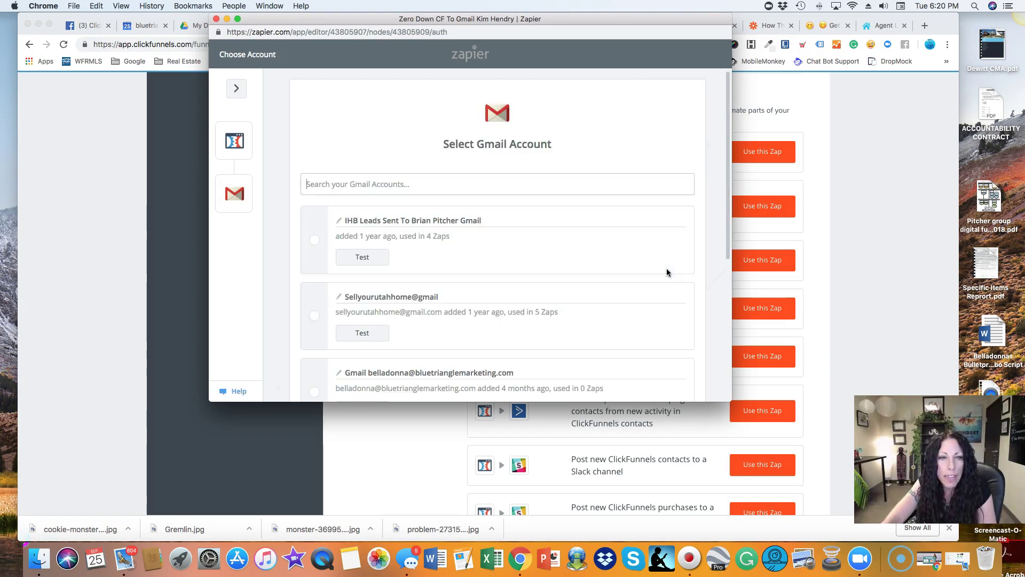
scroll(451, 324, down, 2)
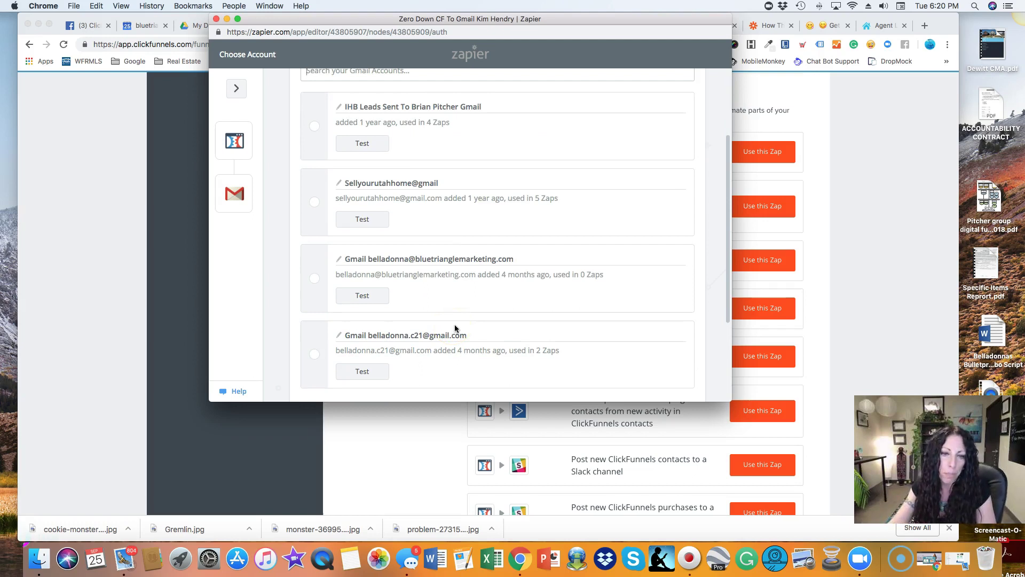
scroll(453, 326, down, 3)
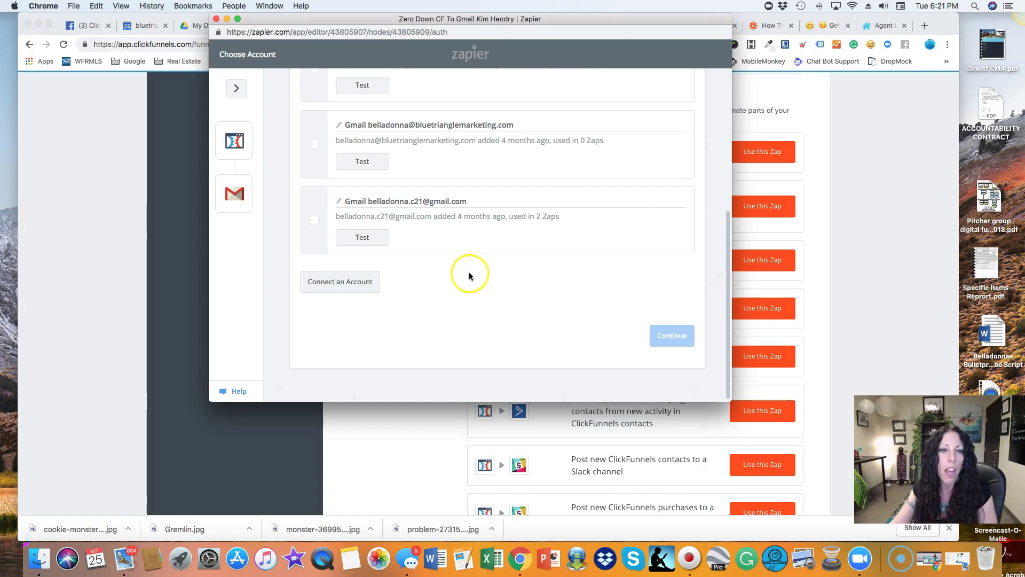
scroll(453, 294, up, 3)
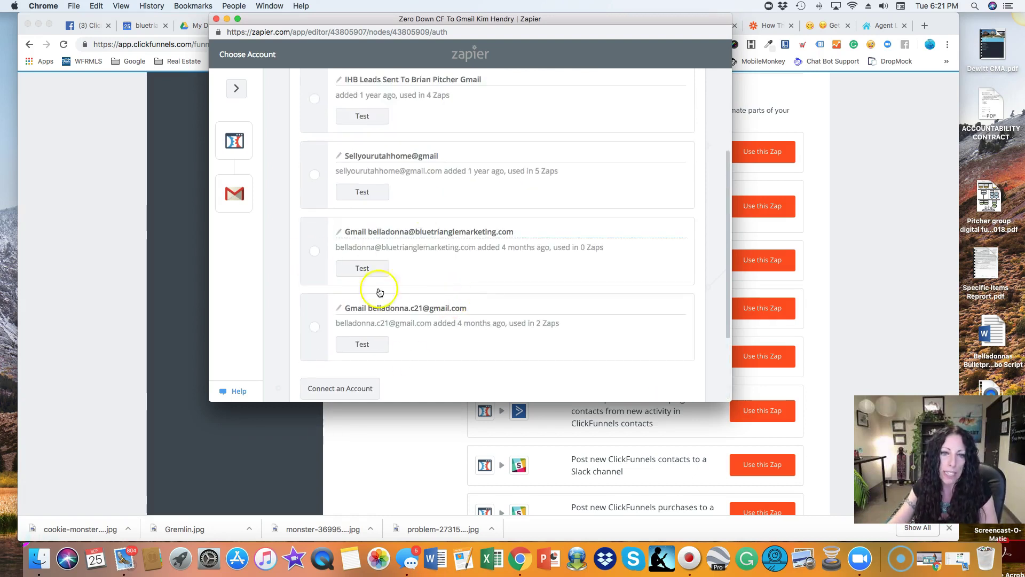
scroll(459, 357, up, 3)
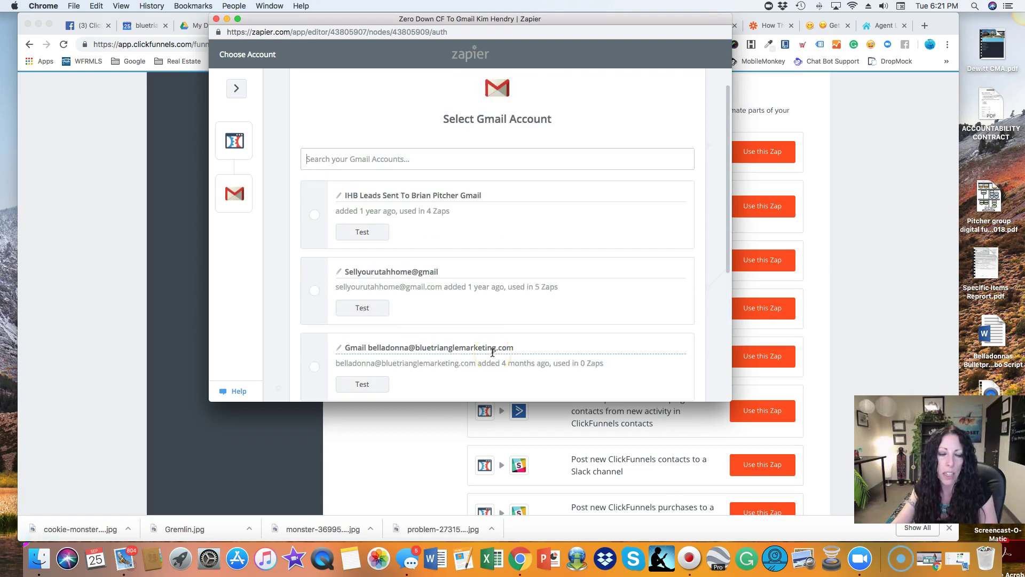
scroll(492, 352, down, 3)
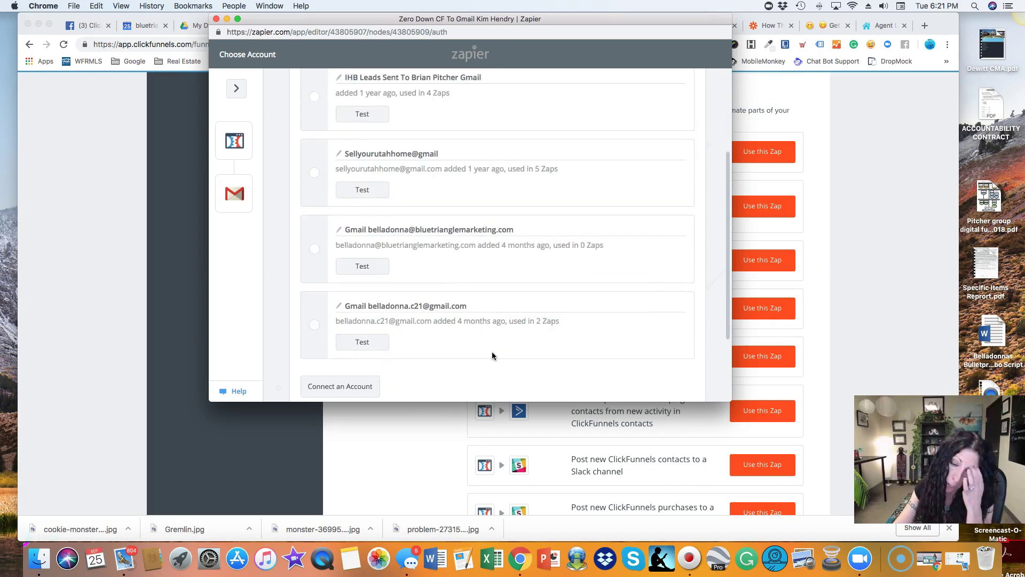
scroll(427, 235, up, 3)
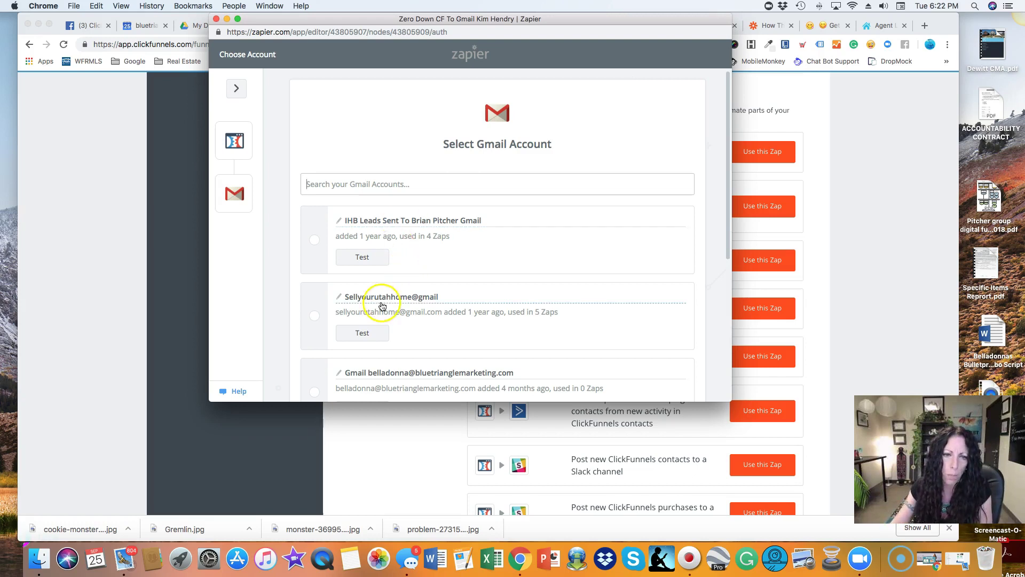
scroll(426, 223, down, 3)
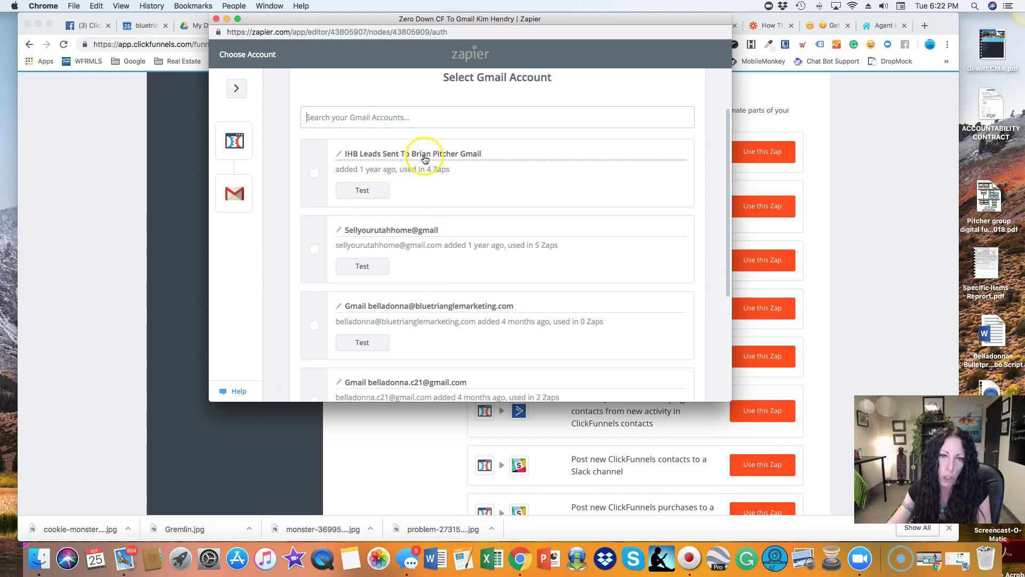
scroll(395, 262, down, 1)
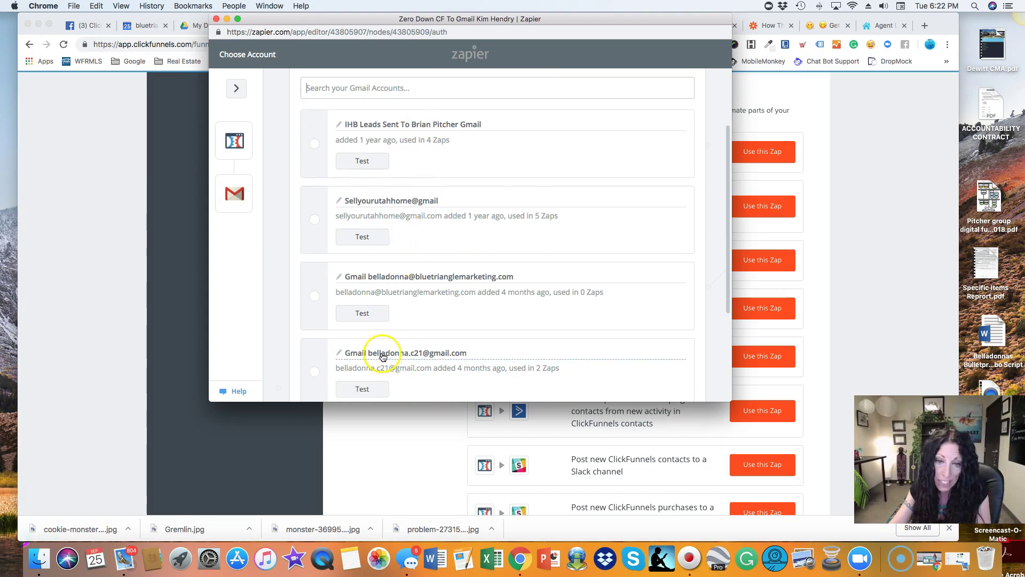
scroll(398, 355, down, 2)
scroll(425, 304, up, 5)
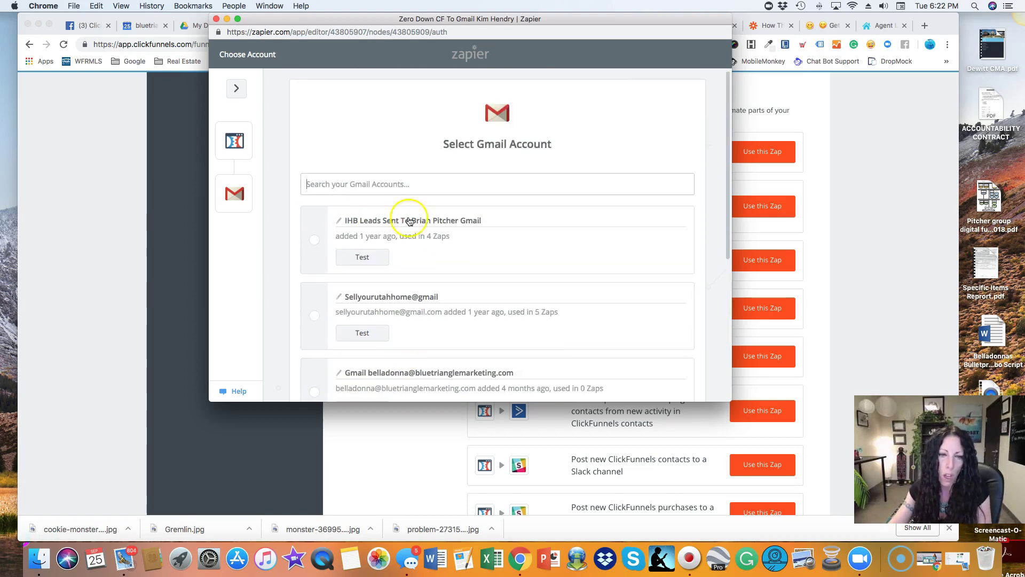
scroll(409, 251, down, 5)
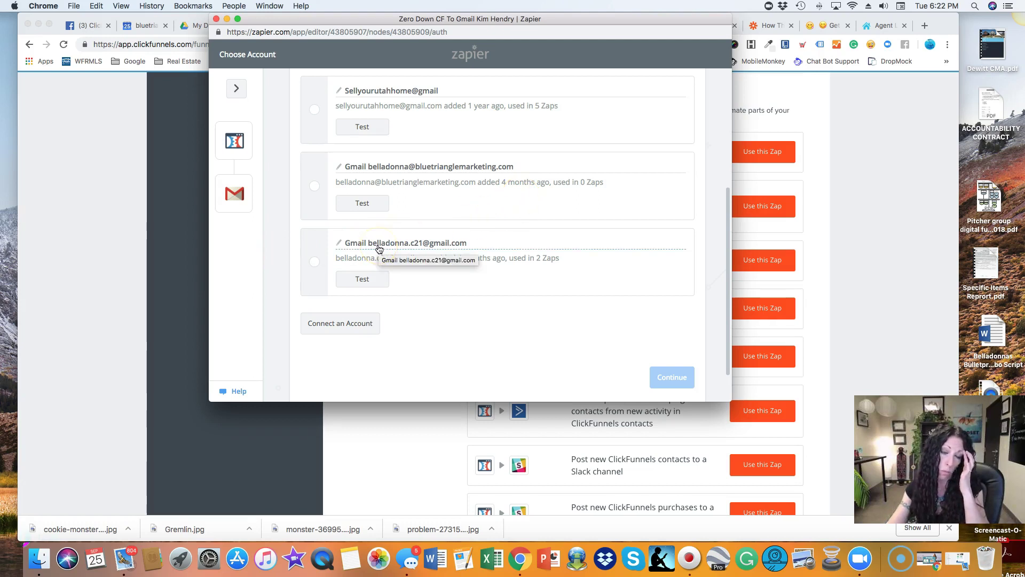
Choose the last listed Gmail account, test it successfully, and save to continue.
click(314, 262)
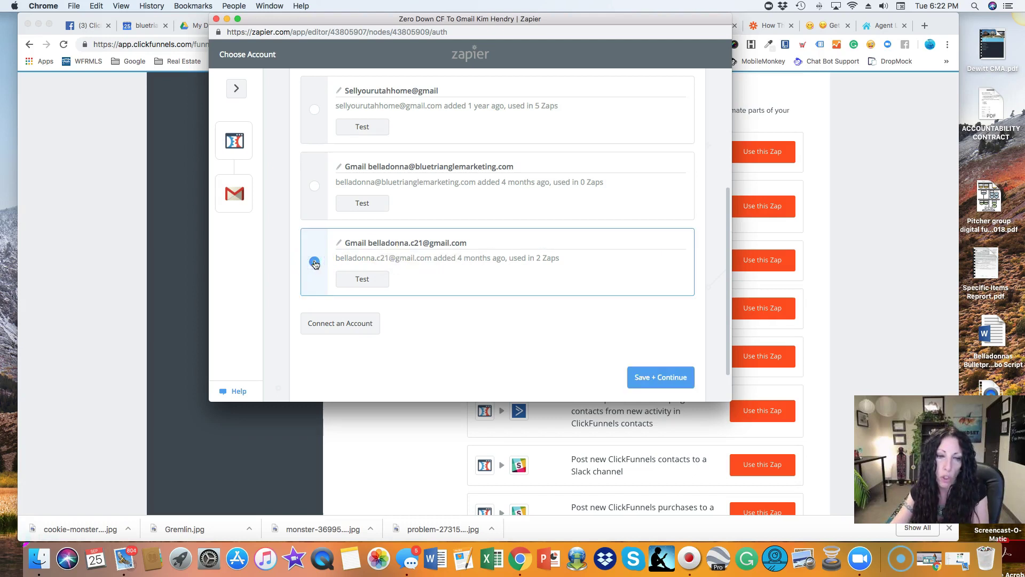
click(389, 280)
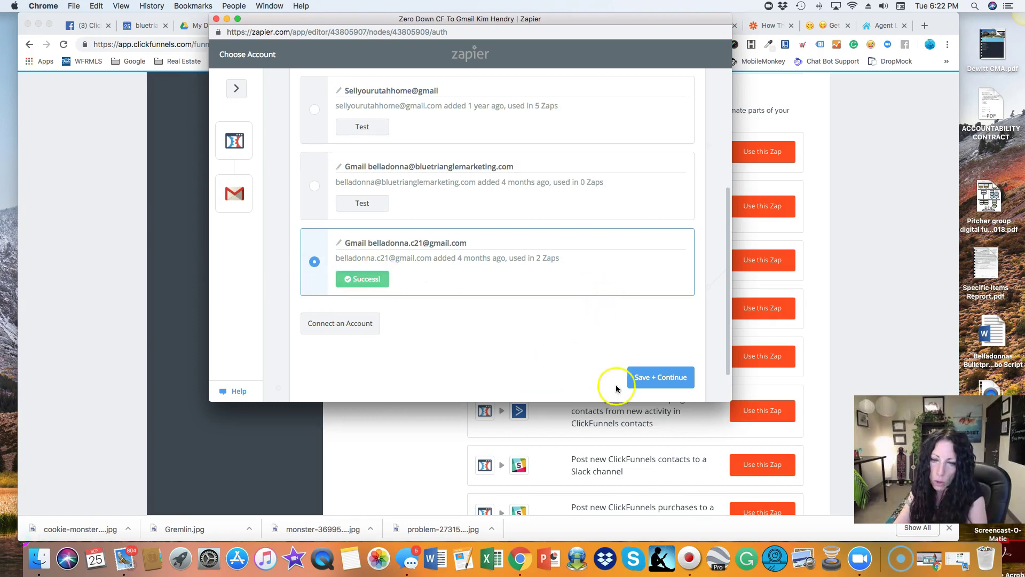
click(653, 378)
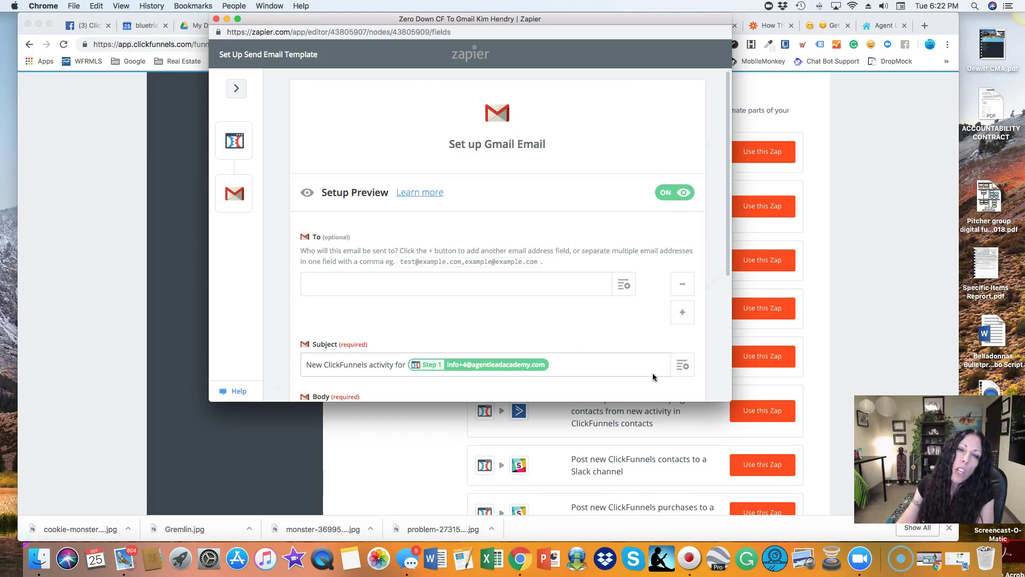
Enter the recipient Gmail address in To and delete the contact-email placeholder from Subject.
scroll(402, 311, down, 2)
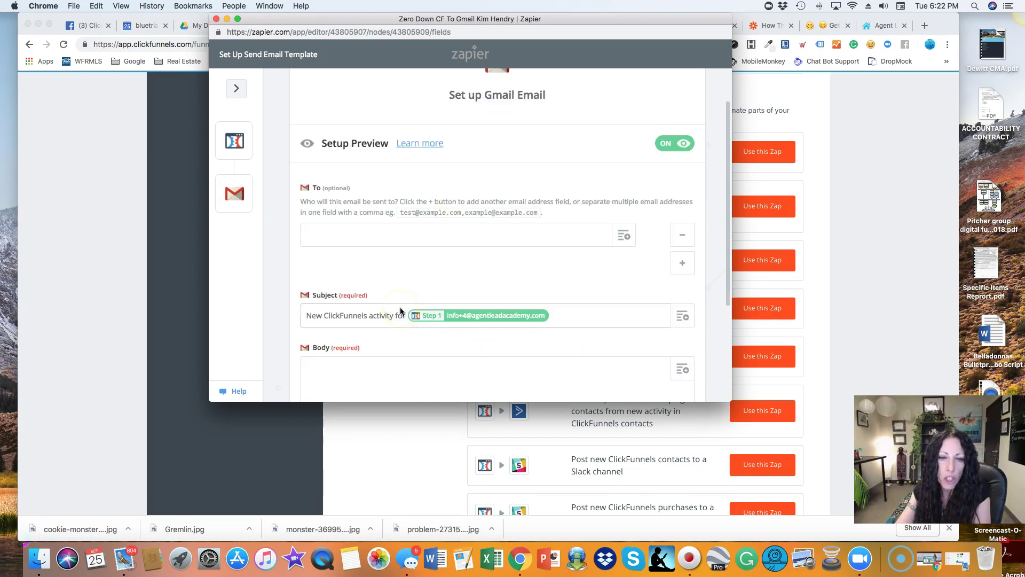
scroll(400, 311, down, 2)
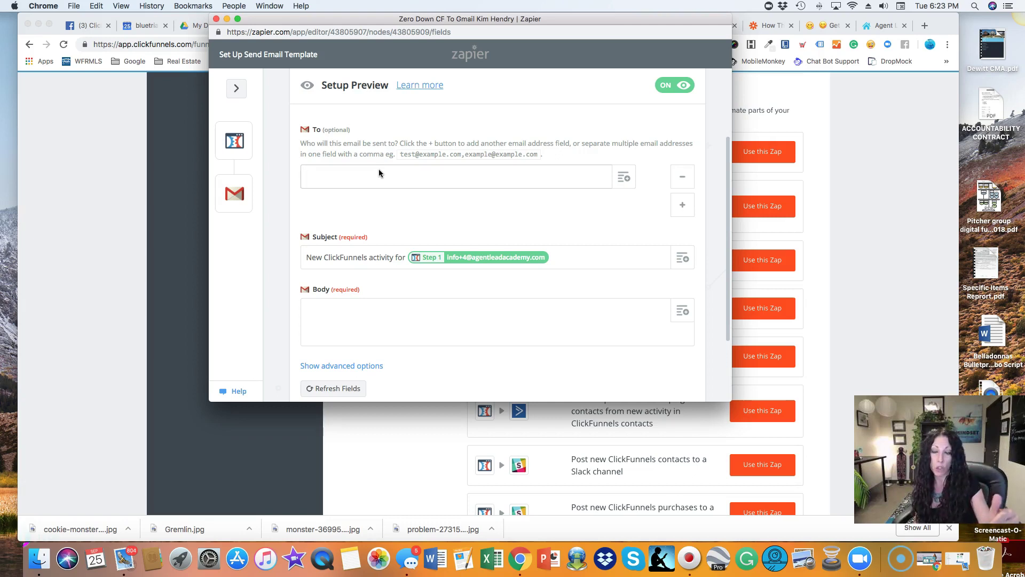
click(327, 177)
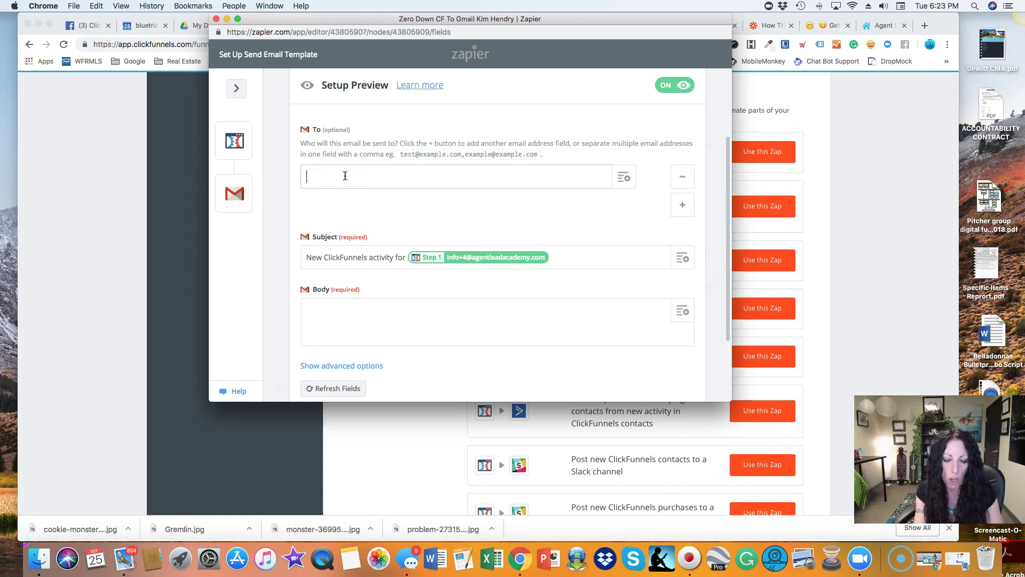
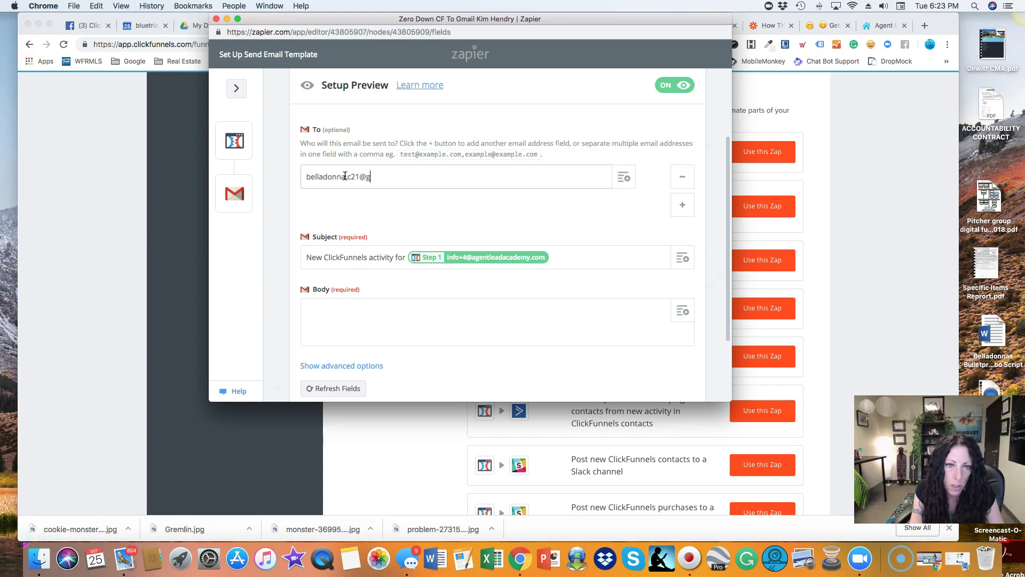
click(345, 176)
text(.com)
click(435, 198)
click(553, 258)
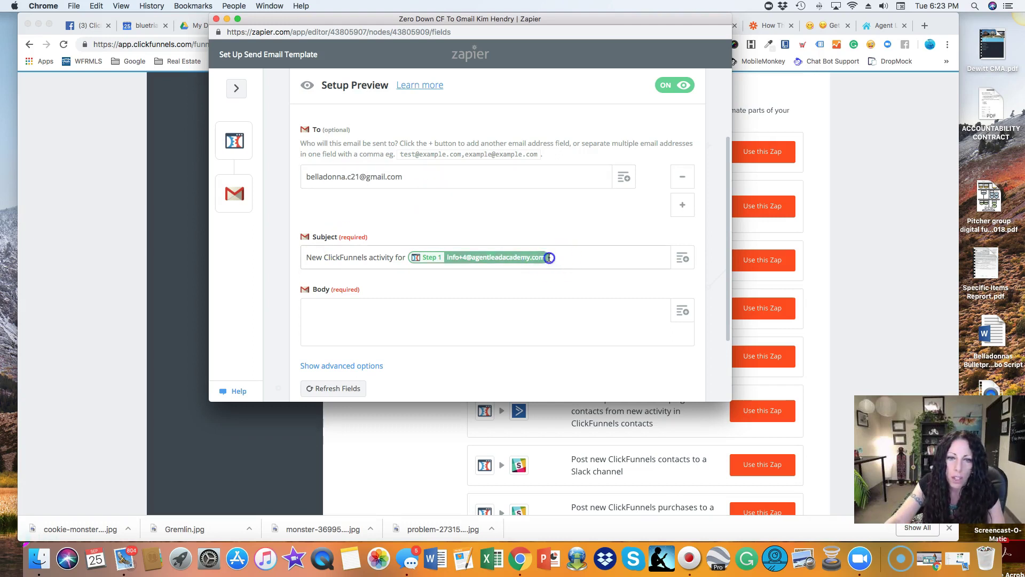
key(BackSpace)
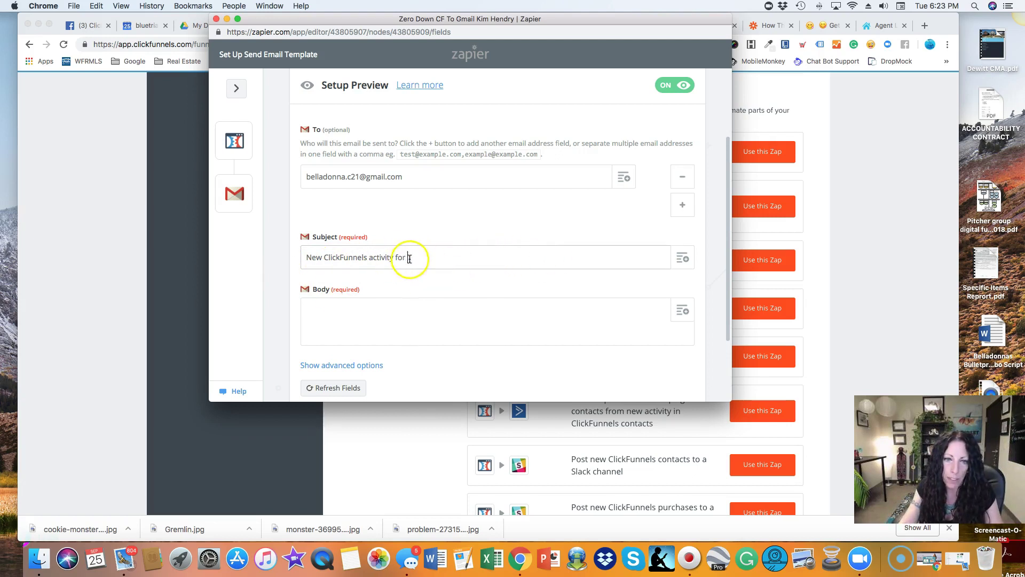
Replace the default Gmail subject text with '[NEW LEAD ZERO DOWN]'.
drag(410, 258, 305, 259)
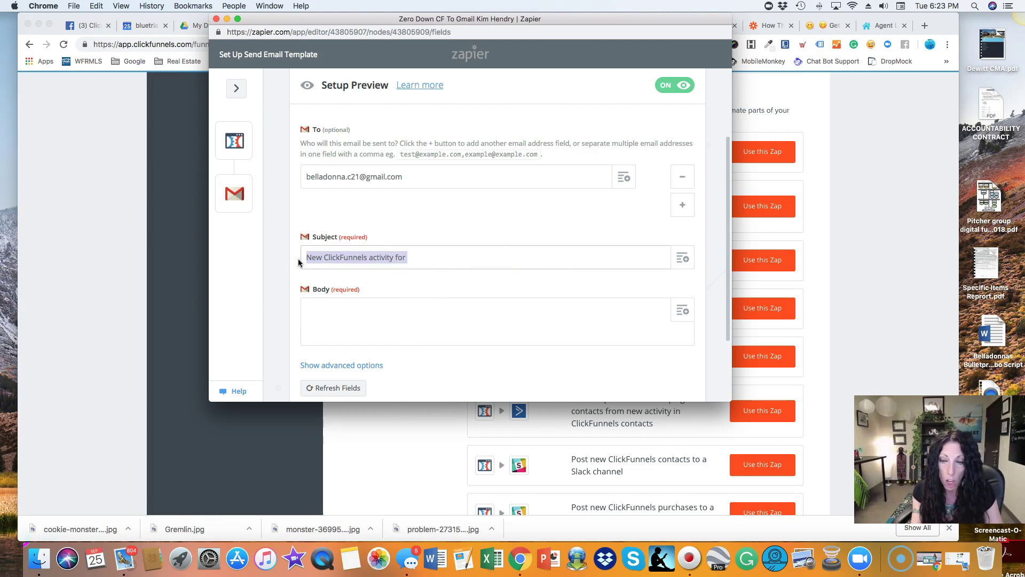
text([)
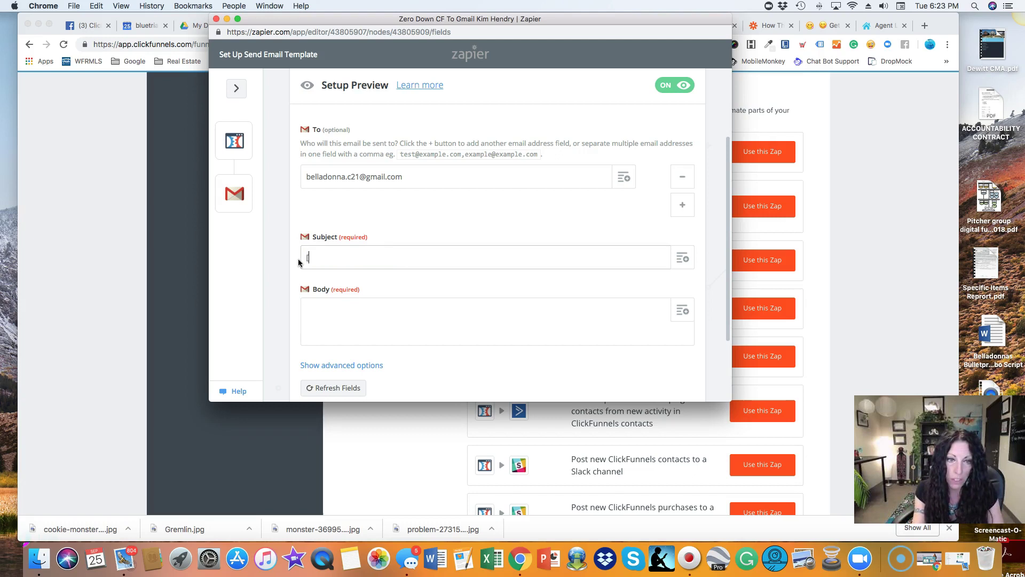
text(New)
key(BackSpace)
key(BackSpace)
key(BackSpace)
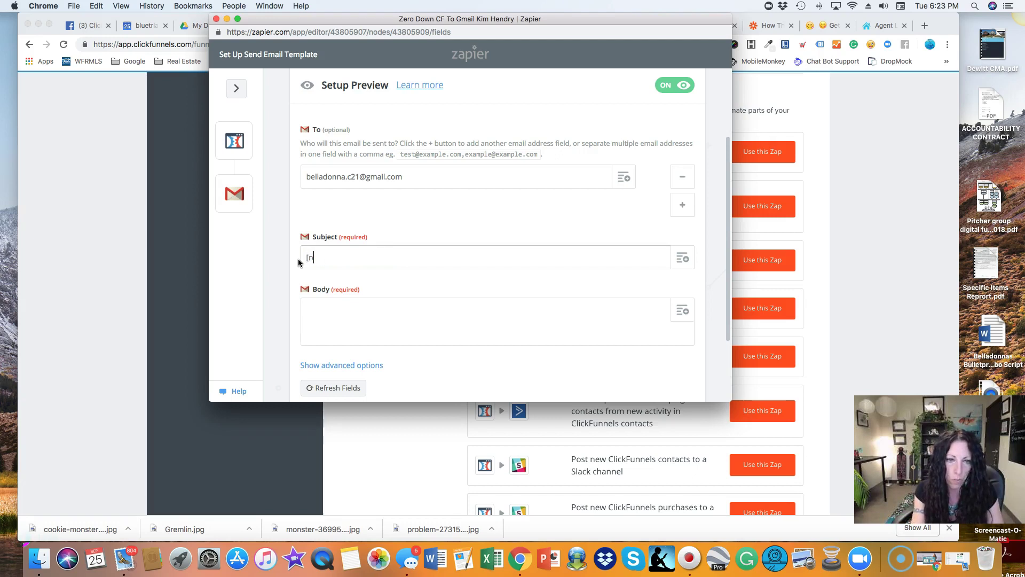
text(NEW LE)
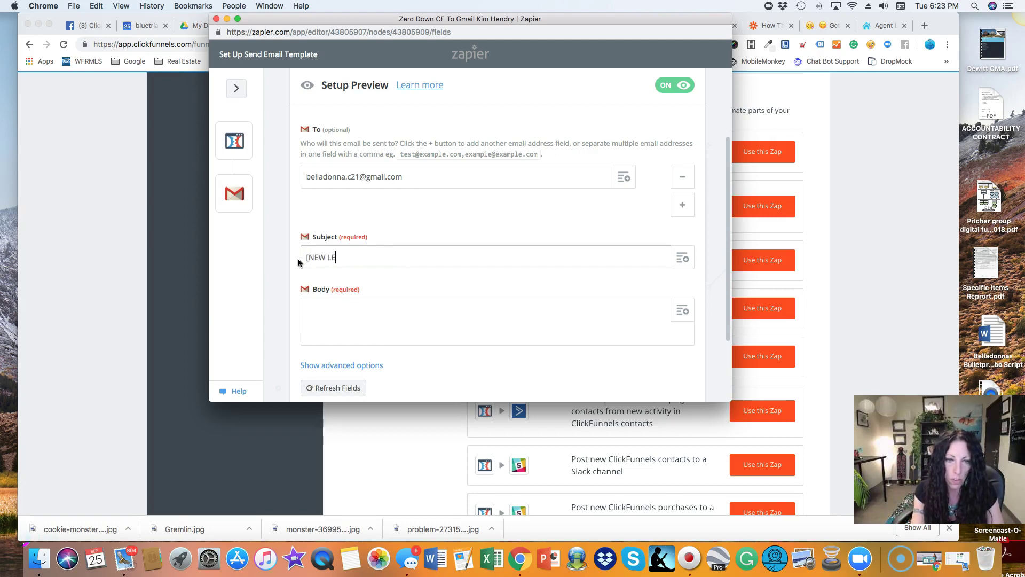
text(AD ZERO DOWN)
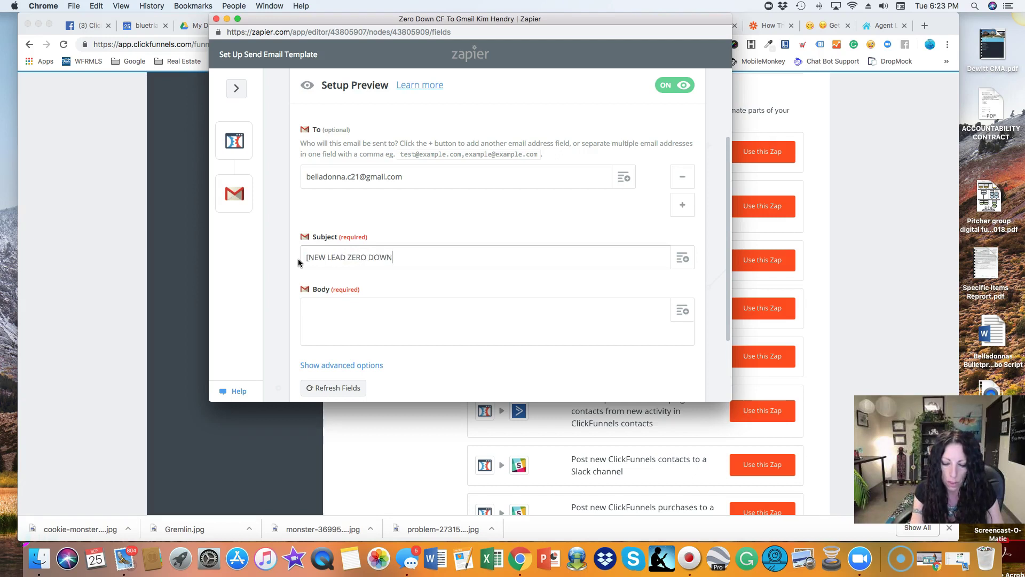
text(])
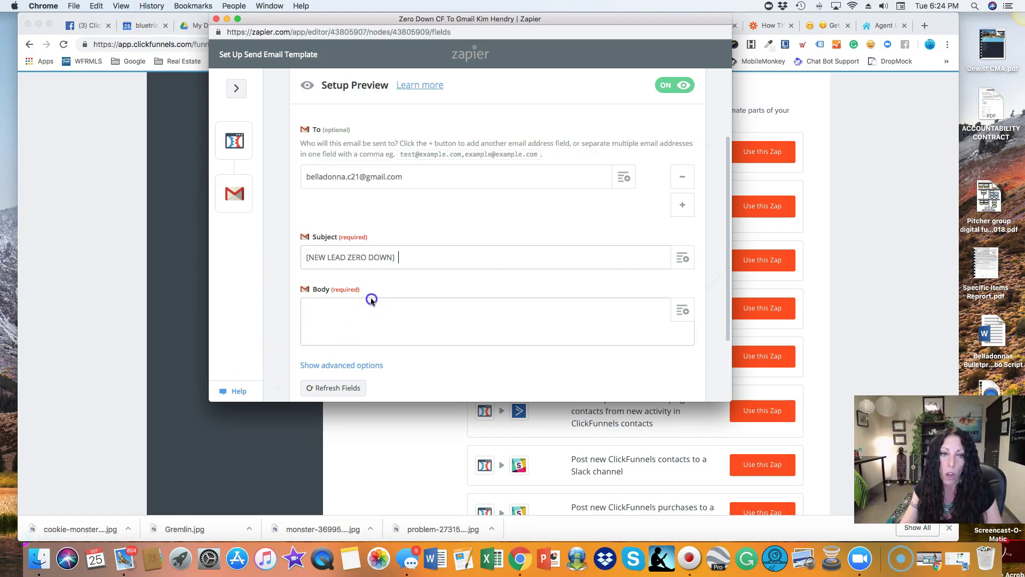
Write a 'First Name:' line in the email body mapped to the ClickFunnels First Name field.
scroll(371, 307, down, 3)
scroll(370, 306, up, 4)
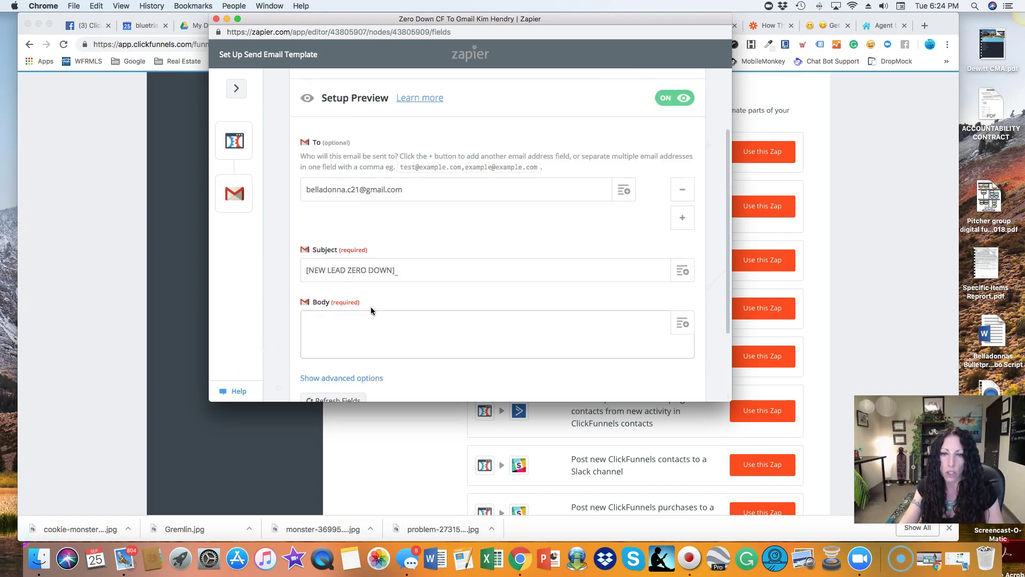
scroll(370, 306, down, 1)
click(371, 311)
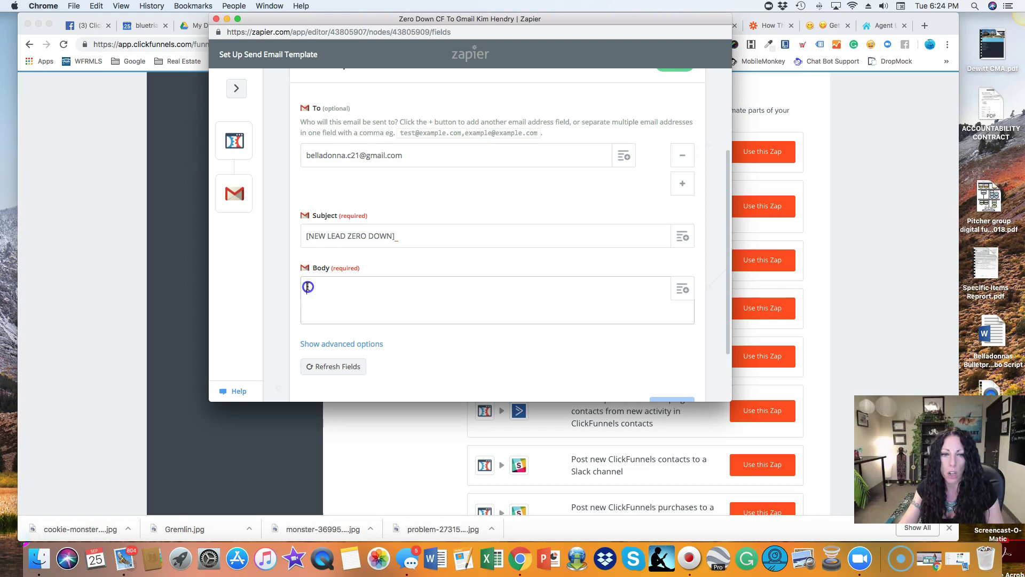
scroll(313, 288, down, 2)
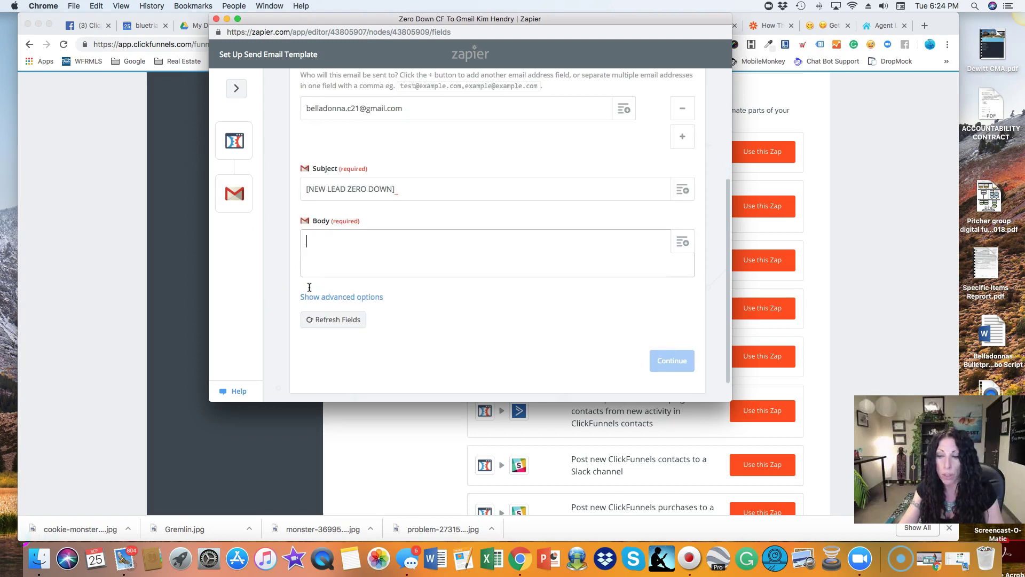
scroll(309, 287, up, 2)
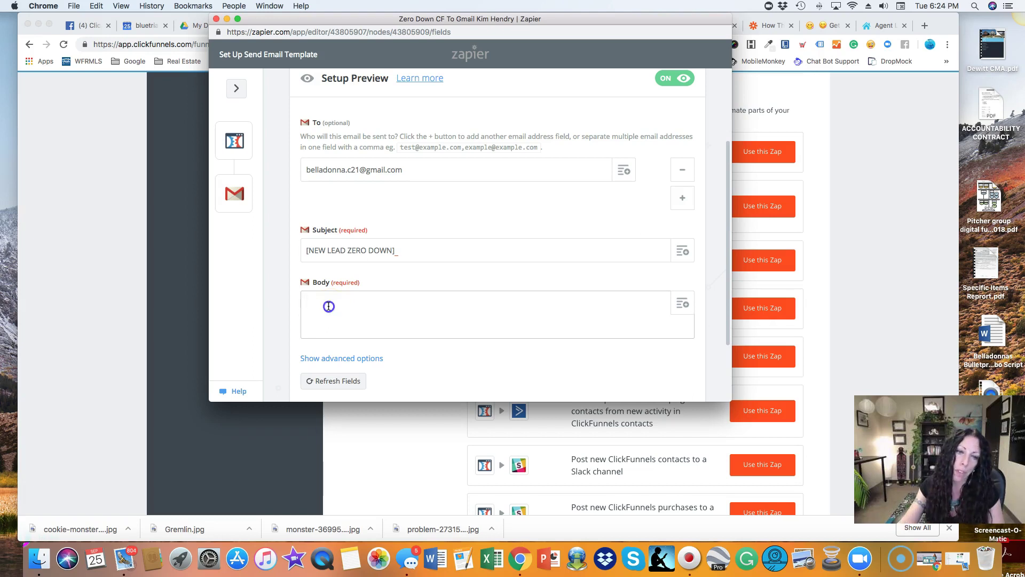
text(First)
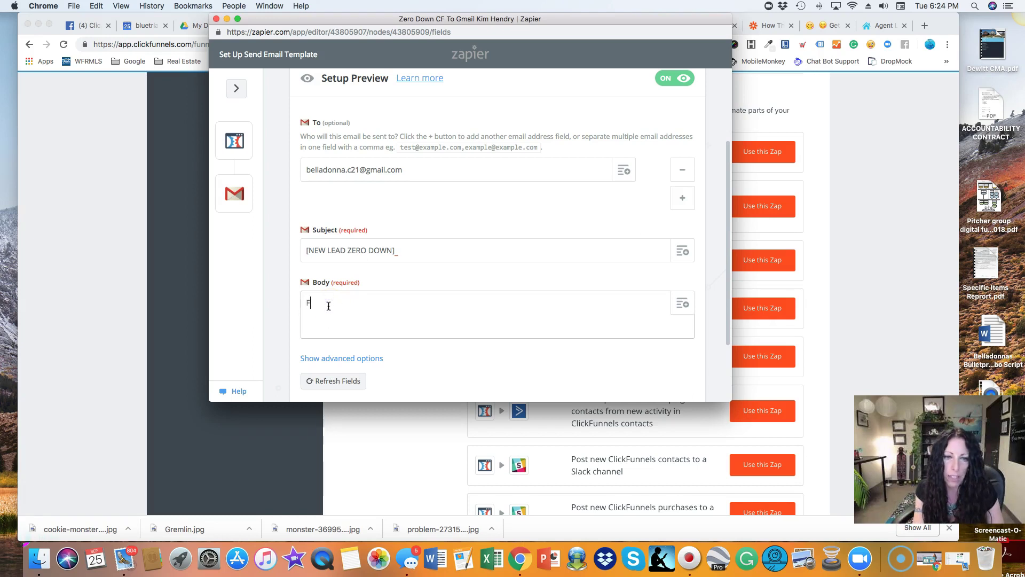
key(BackSpace)
key(BackSpace)
key(BackSpace)
key(BackSpace)
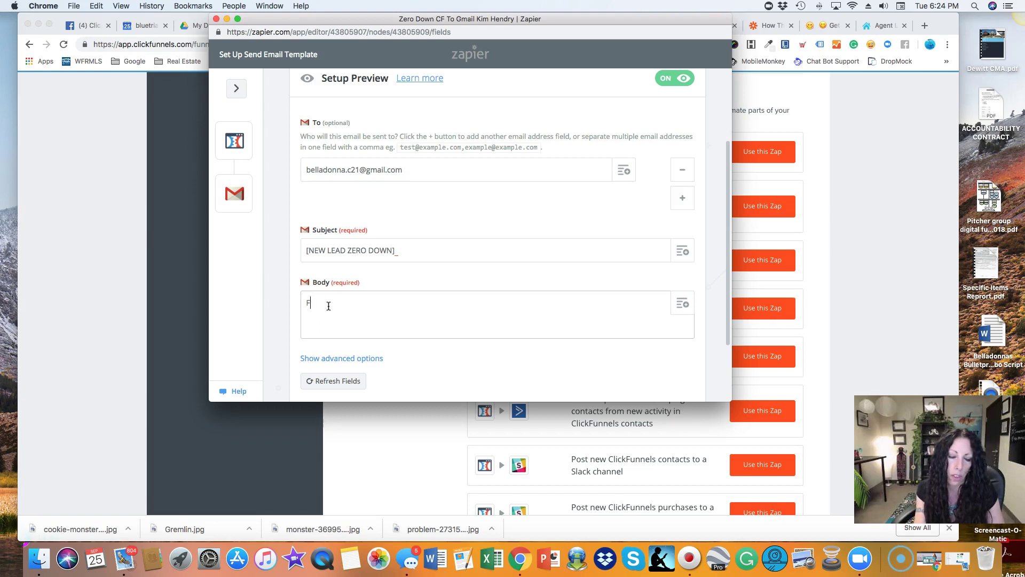
text(irst Name;)
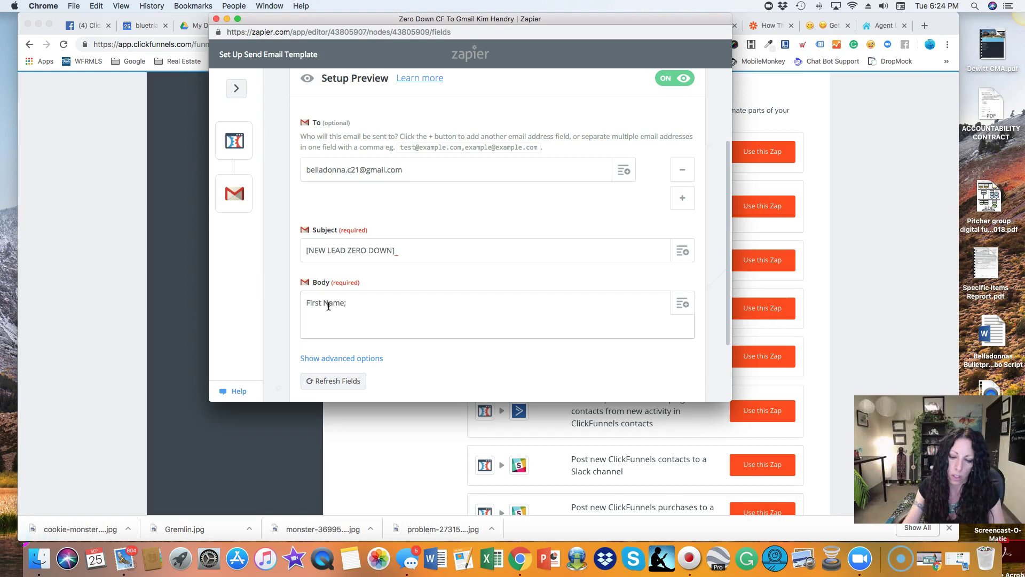
key(BackSpace)
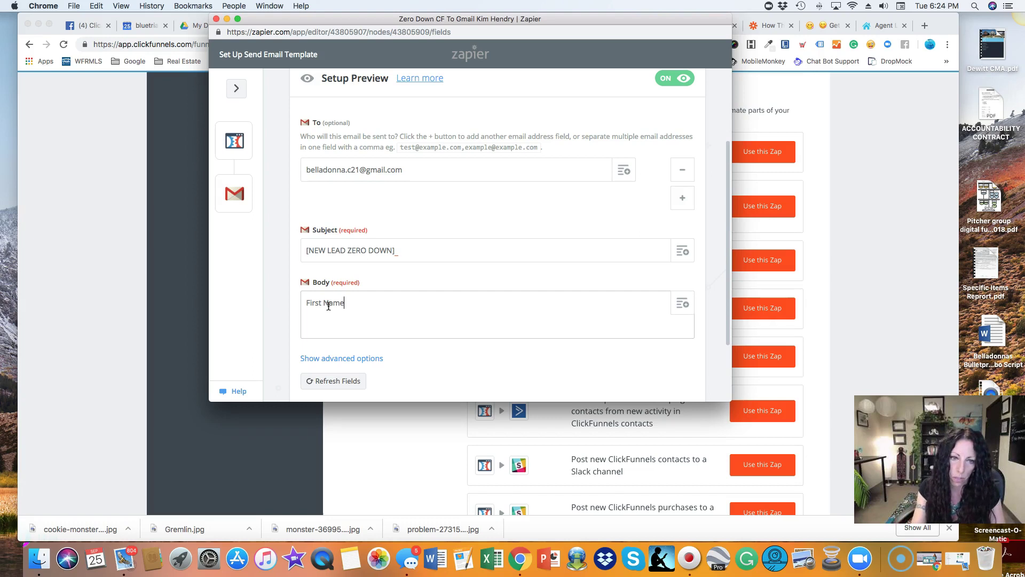
text(:)
click(357, 300)
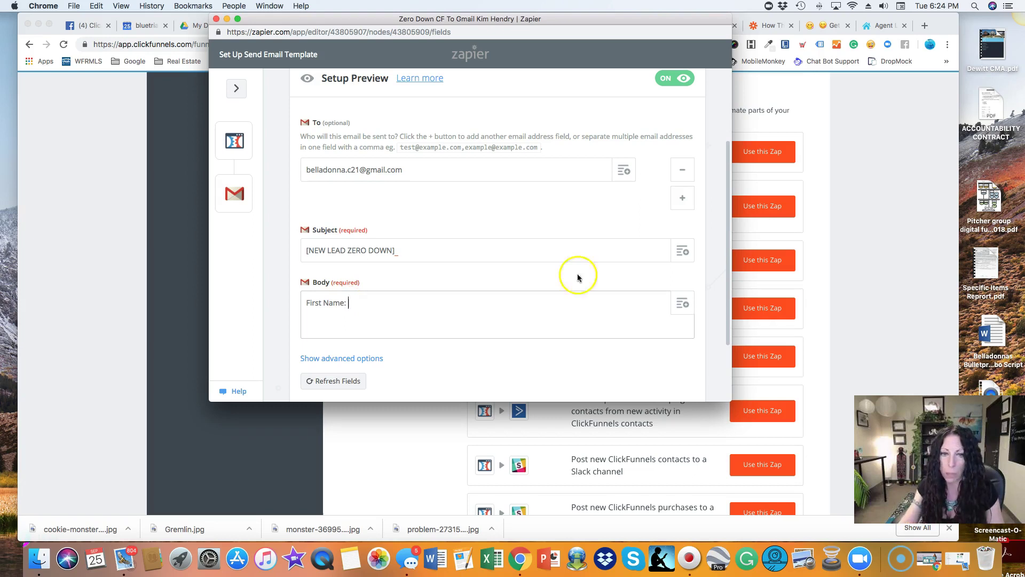
click(686, 305)
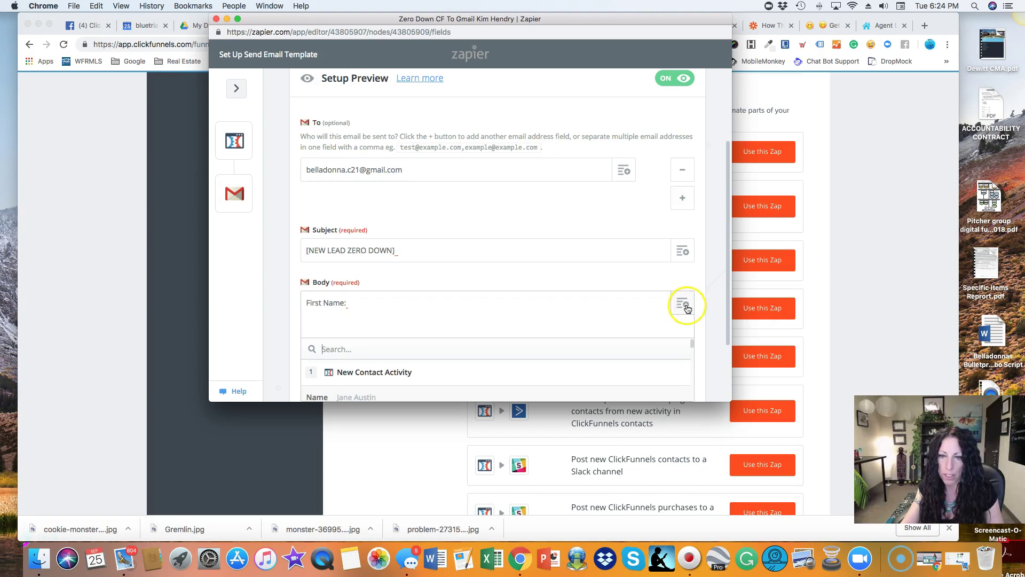
scroll(539, 327, down, 3)
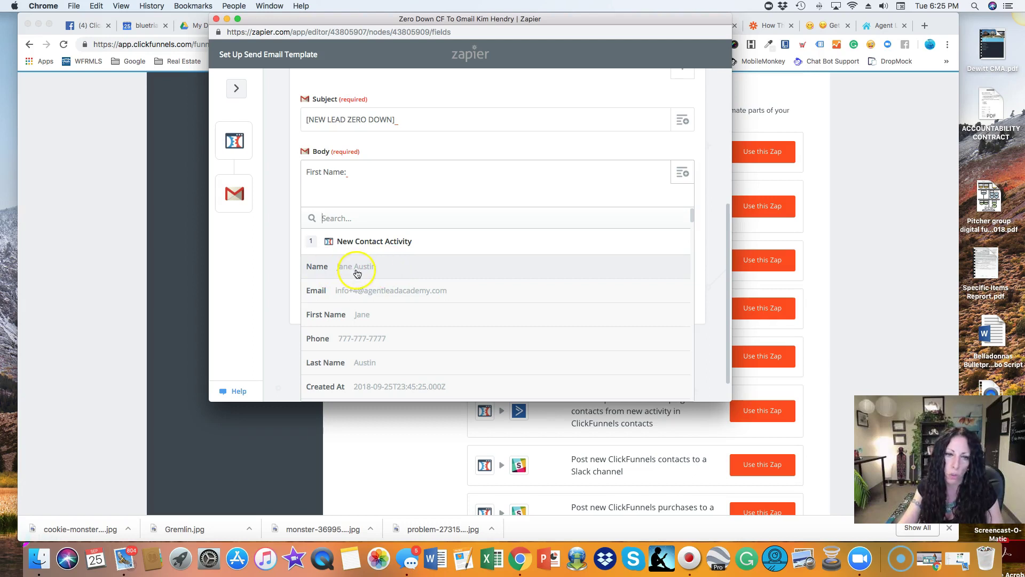
click(368, 314)
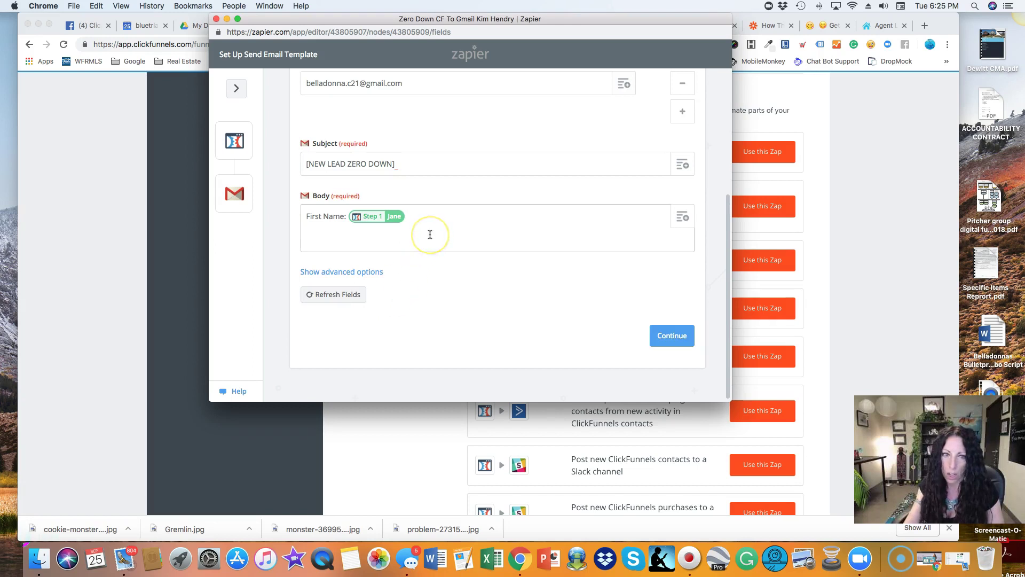
Add a 'Last Name:' line below it, filled with the contact's Last Name field.
key(Return)
text(Las)
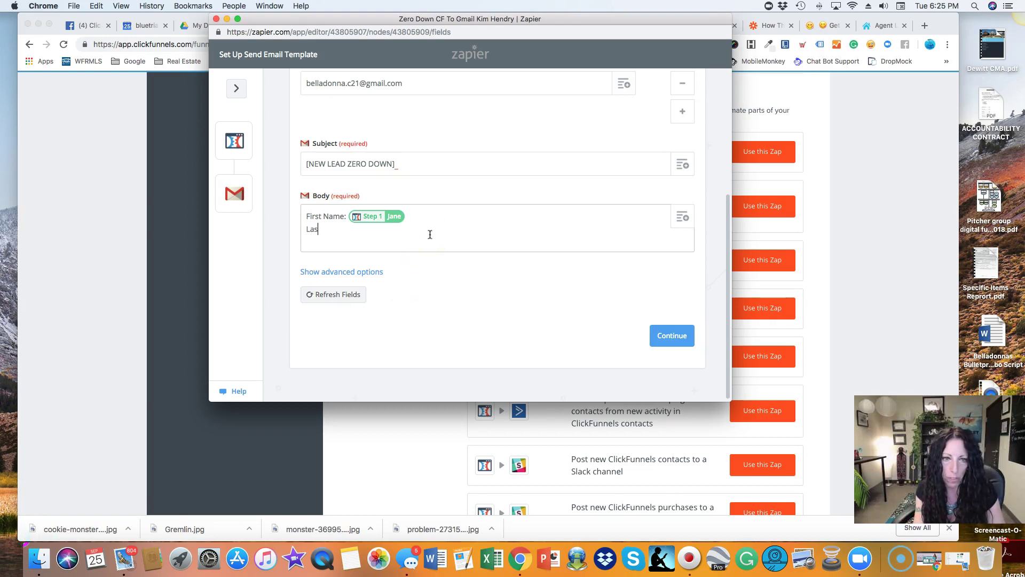
text(t Name:)
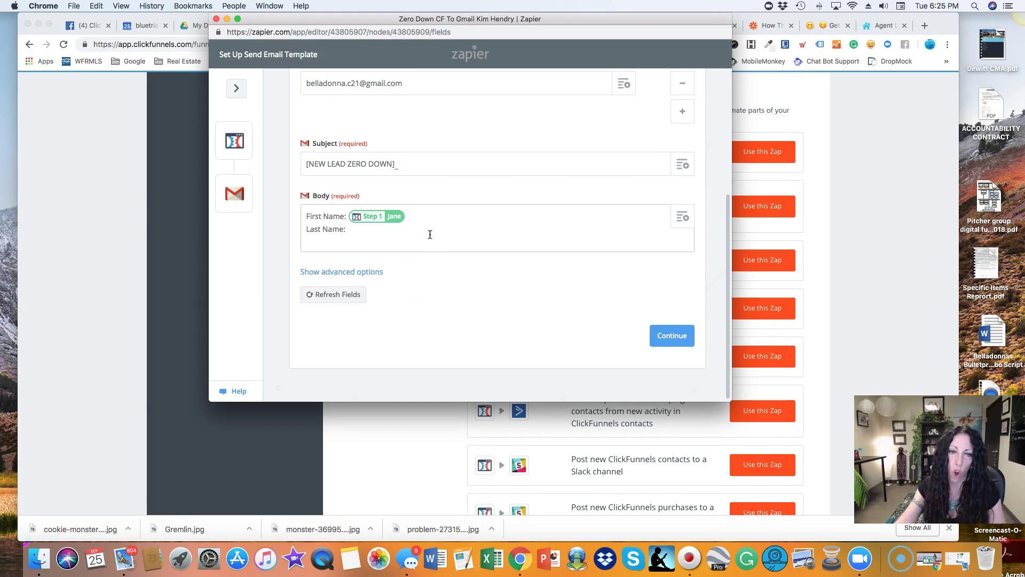
click(685, 218)
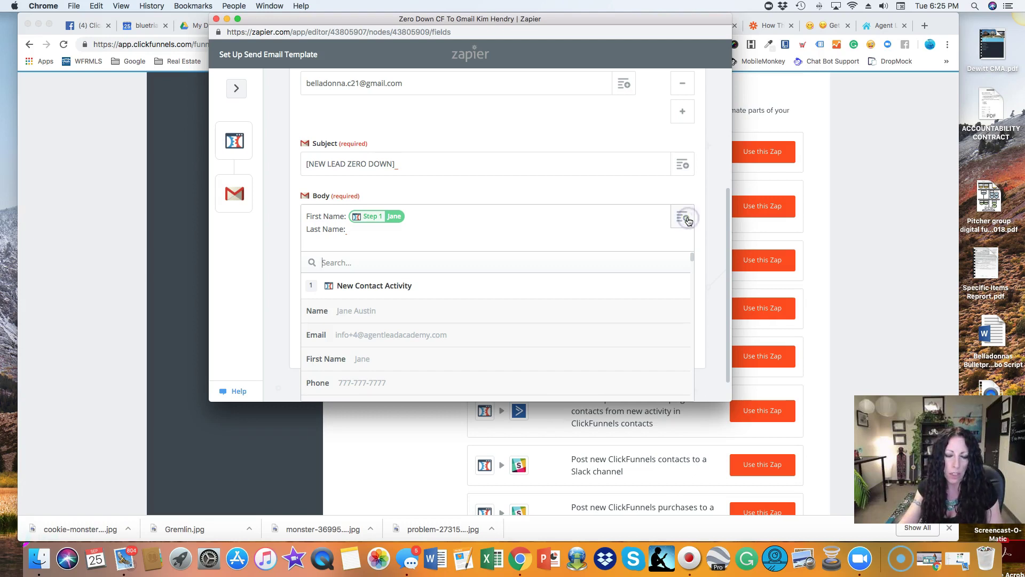
scroll(500, 321, down, 3)
scroll(501, 320, up, 1)
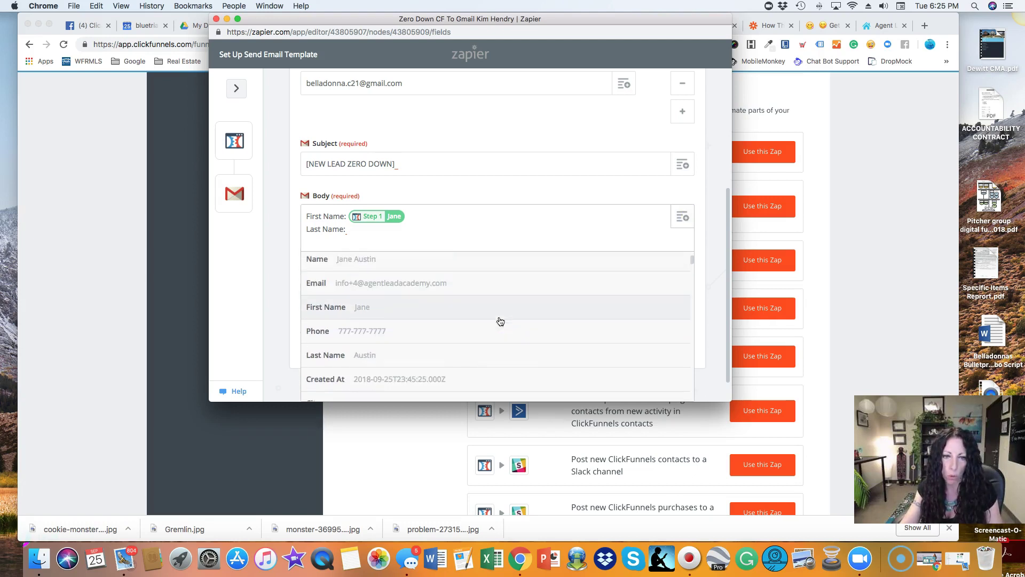
scroll(500, 321, up, 2)
scroll(501, 321, down, 3)
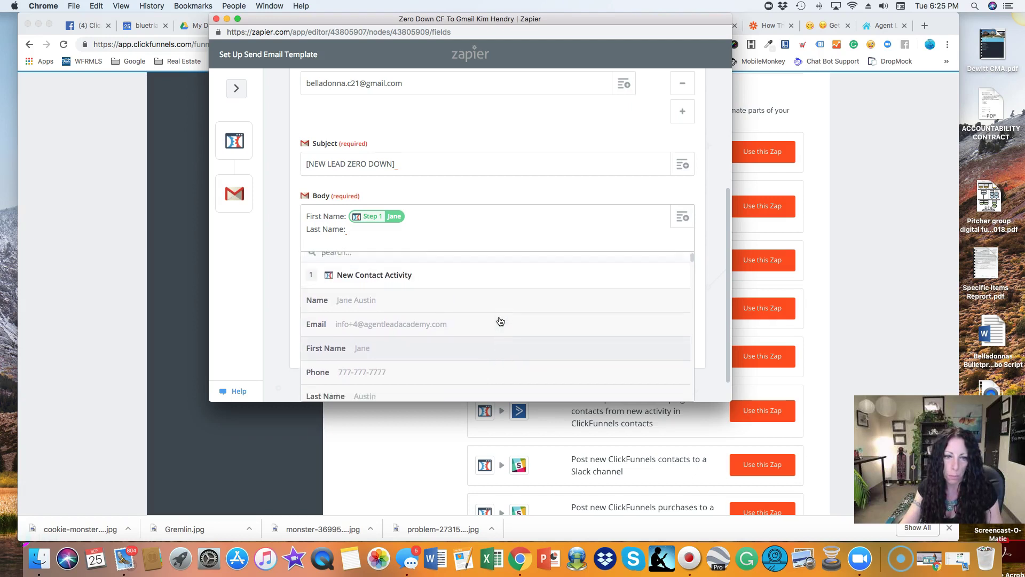
scroll(494, 299, up, 3)
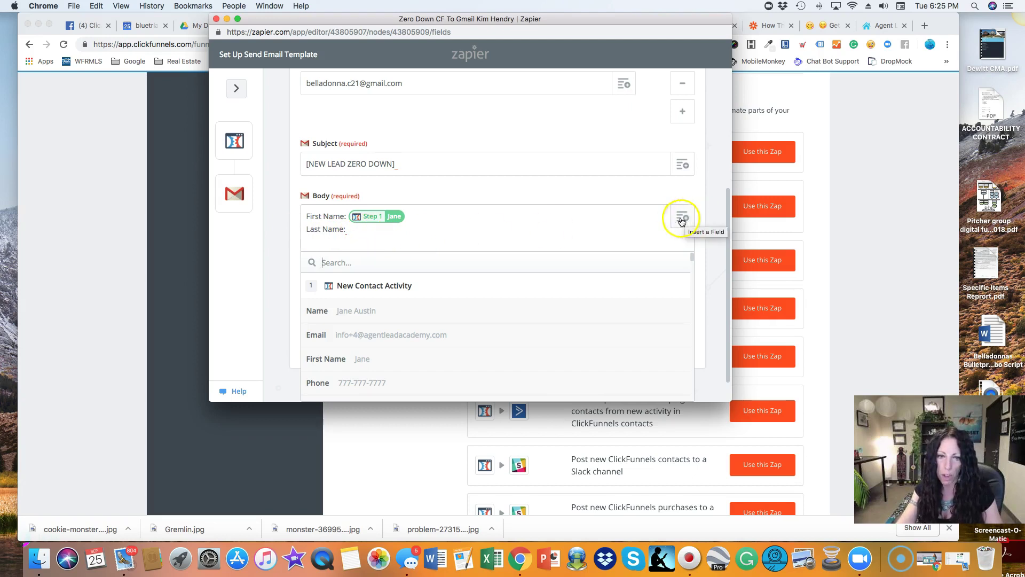
scroll(380, 332, down, 5)
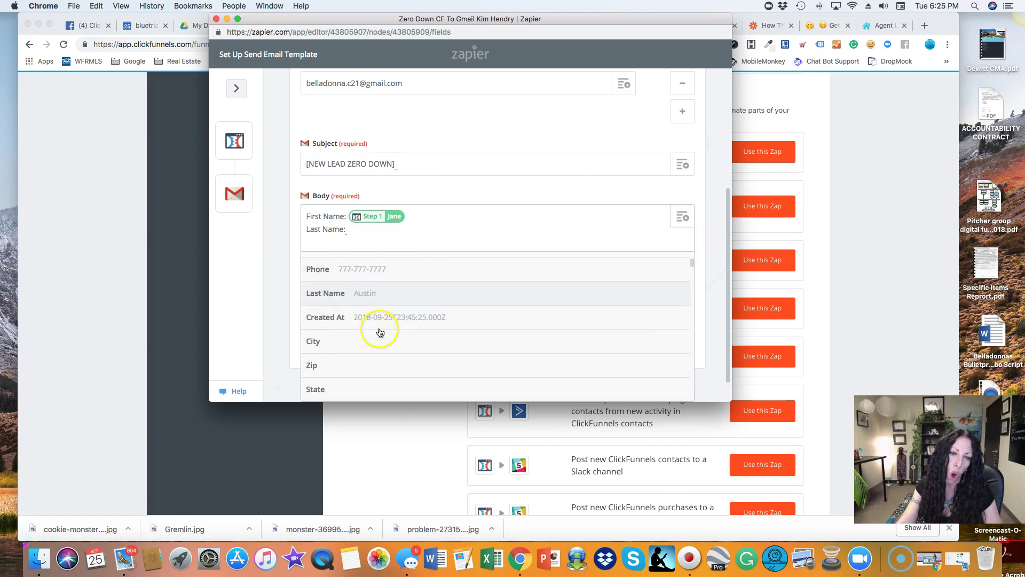
scroll(379, 332, down, 8)
scroll(379, 331, up, 6)
scroll(379, 331, up, 5)
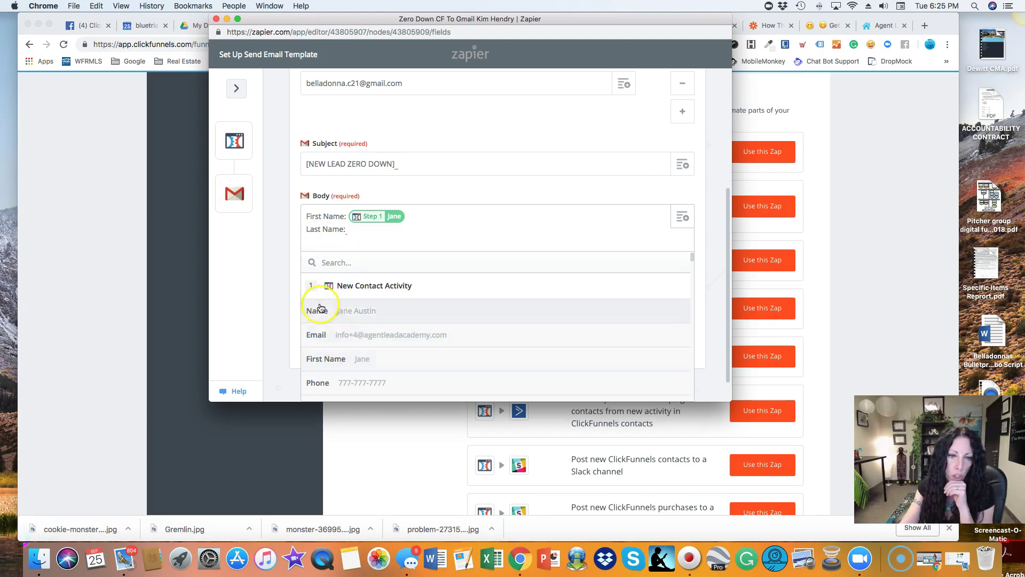
scroll(352, 357, down, 3)
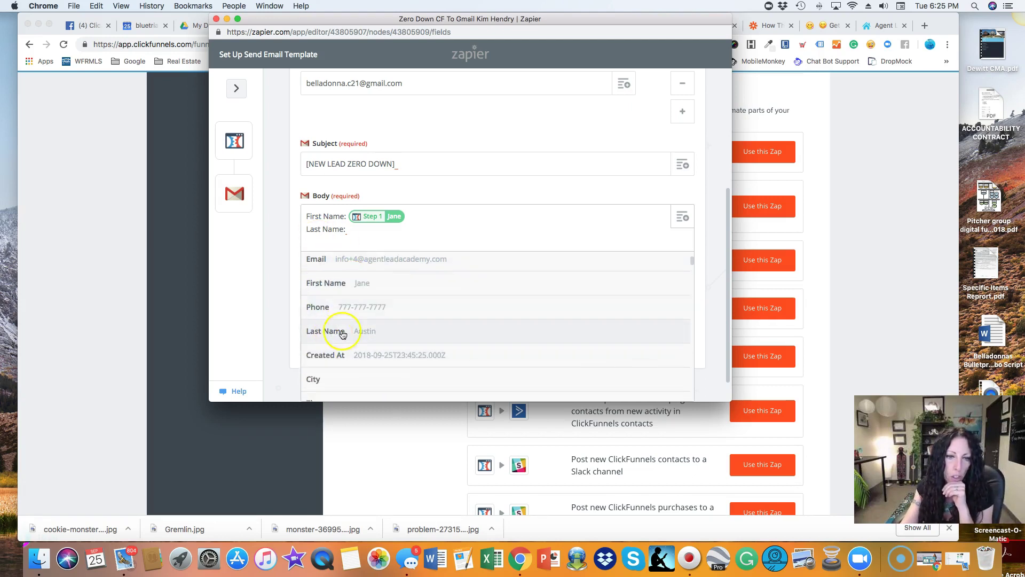
click(325, 332)
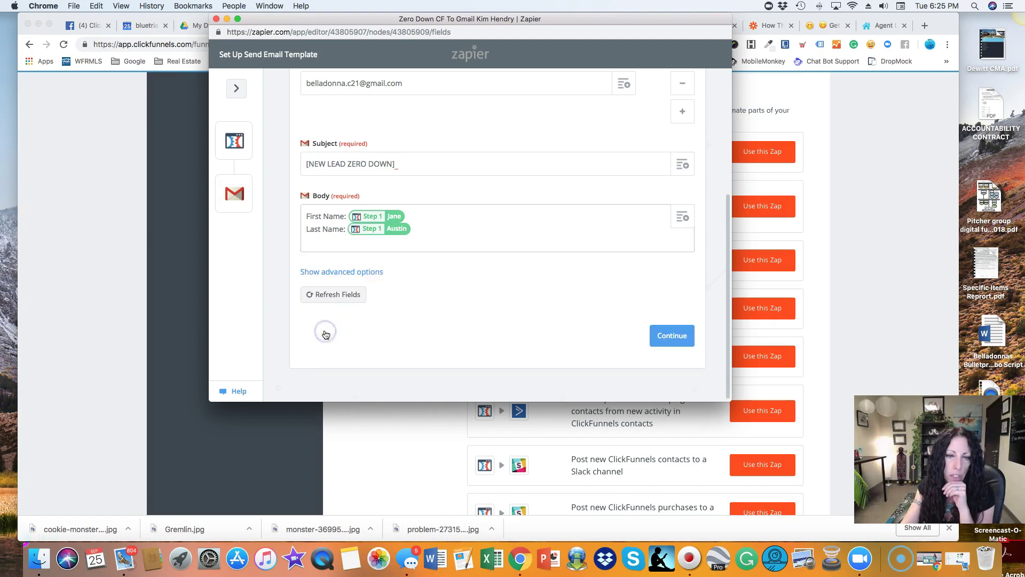
Add a 'Phone:' line mapped to the ClickFunnels contact's Phone field.
key(Return)
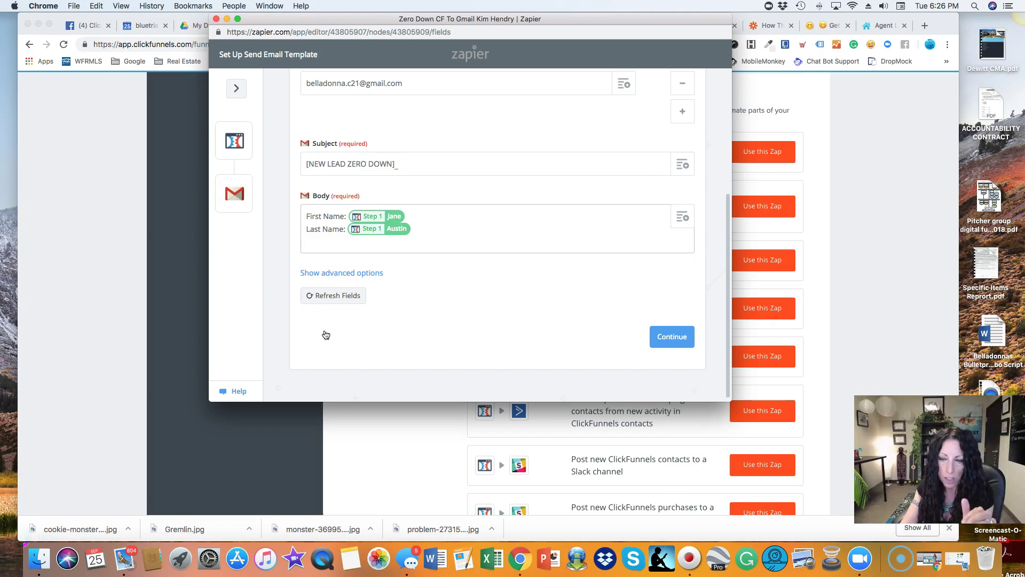
text(Phone:)
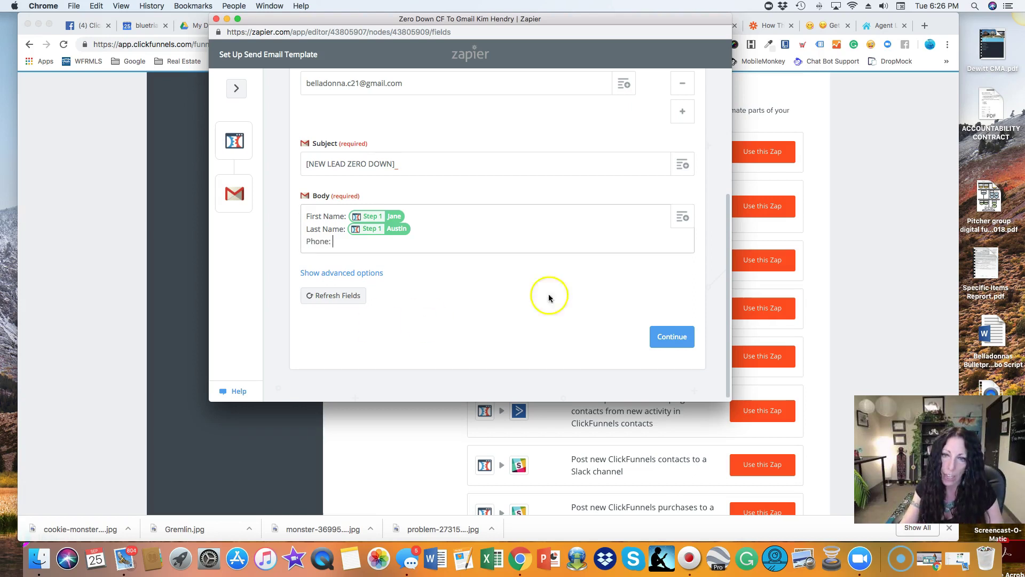
click(683, 218)
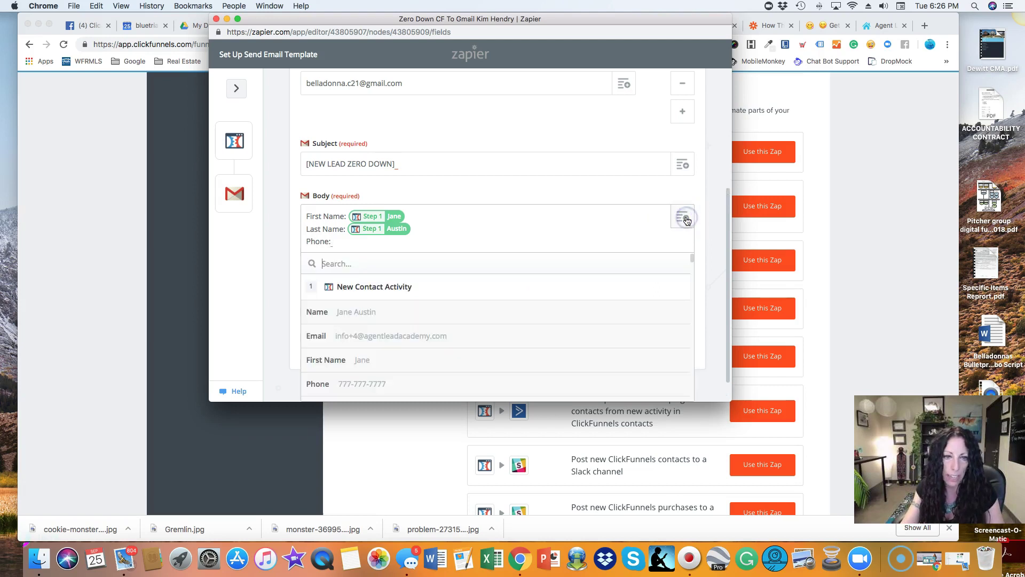
click(345, 355)
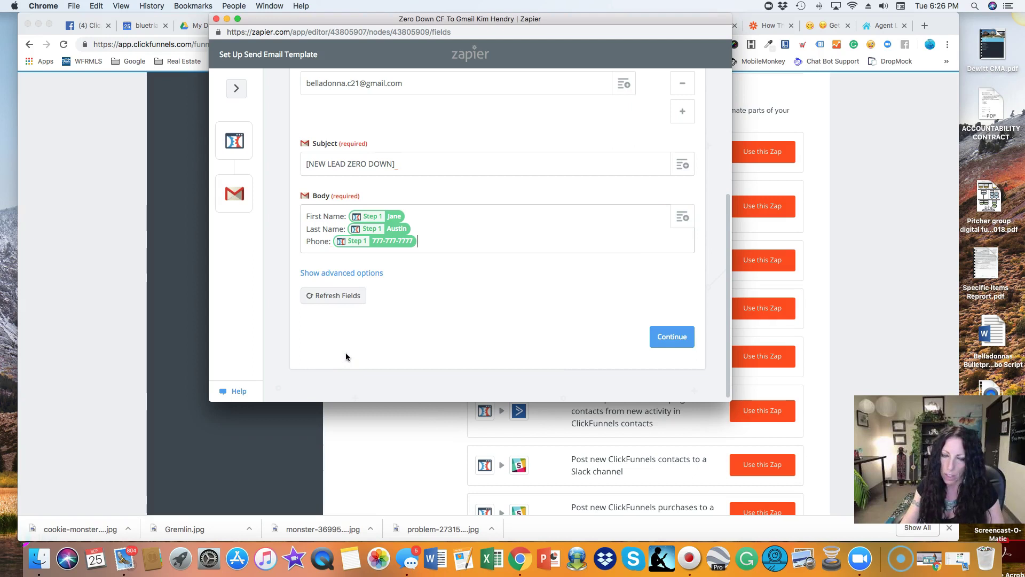
Add an 'Email:' line mapped to the contact's Email field and start a new line.
key(Return)
text(Email:)
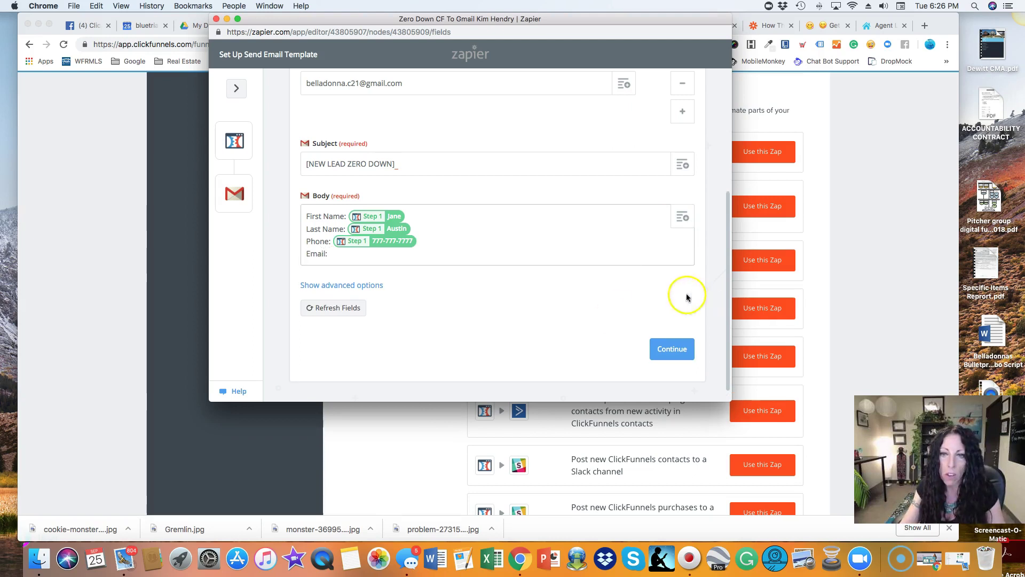
click(684, 218)
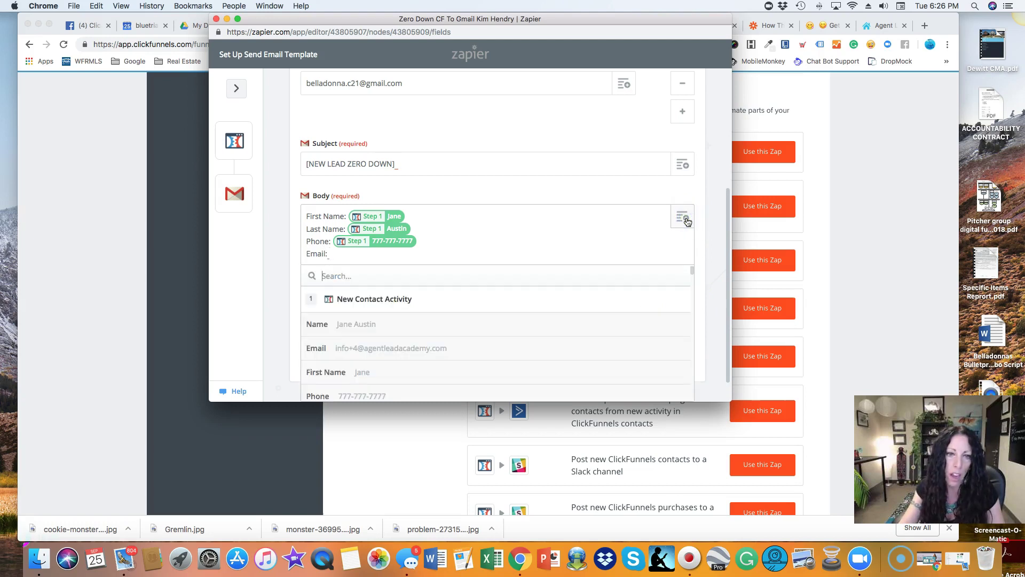
scroll(522, 342, down, 2)
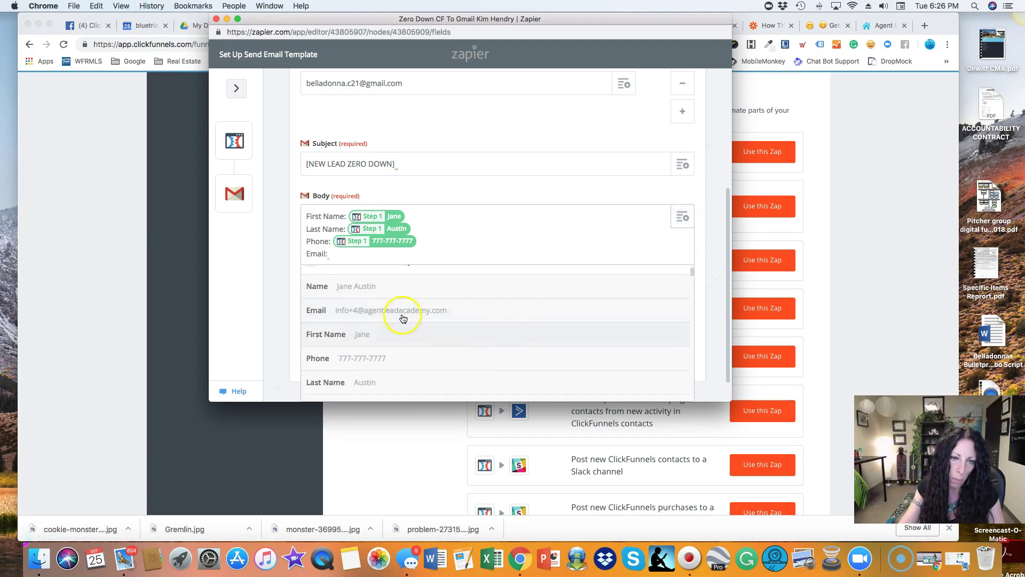
click(398, 312)
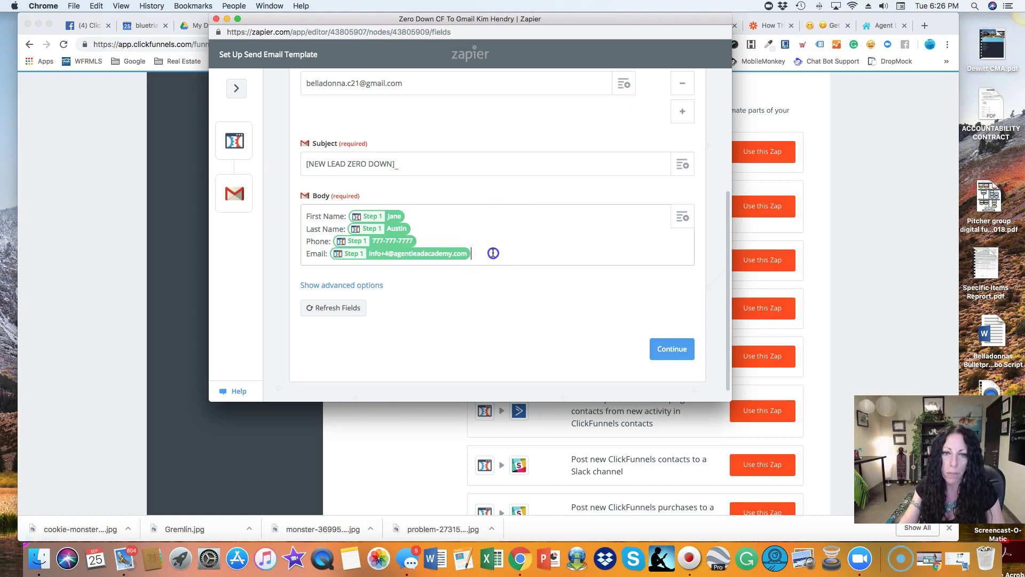
key(Return)
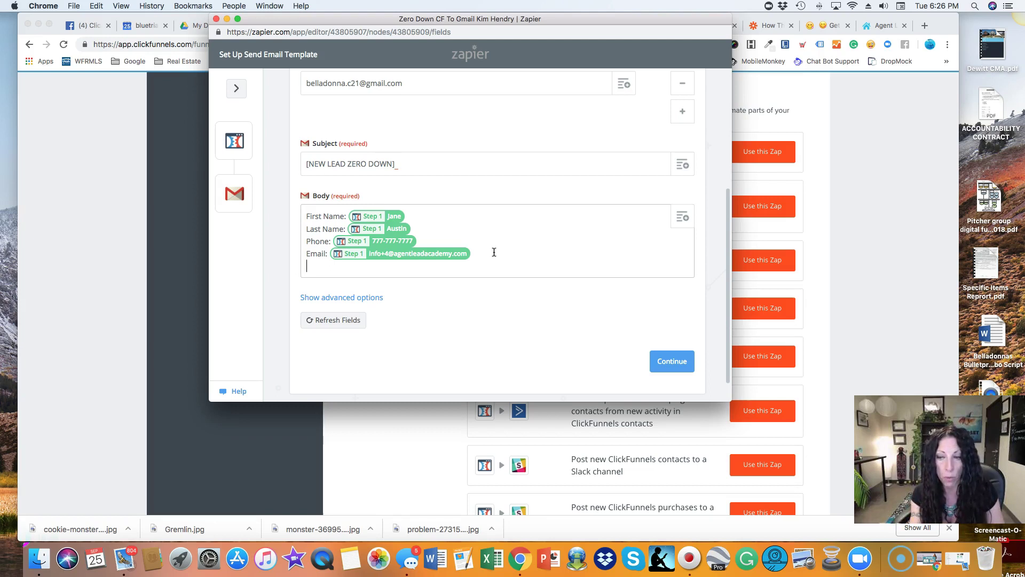
Type 'Bedrooms:' and map it to the Additional Info Bedrooms field (4+ Bed), then start a new line.
text(Bedrooms:)
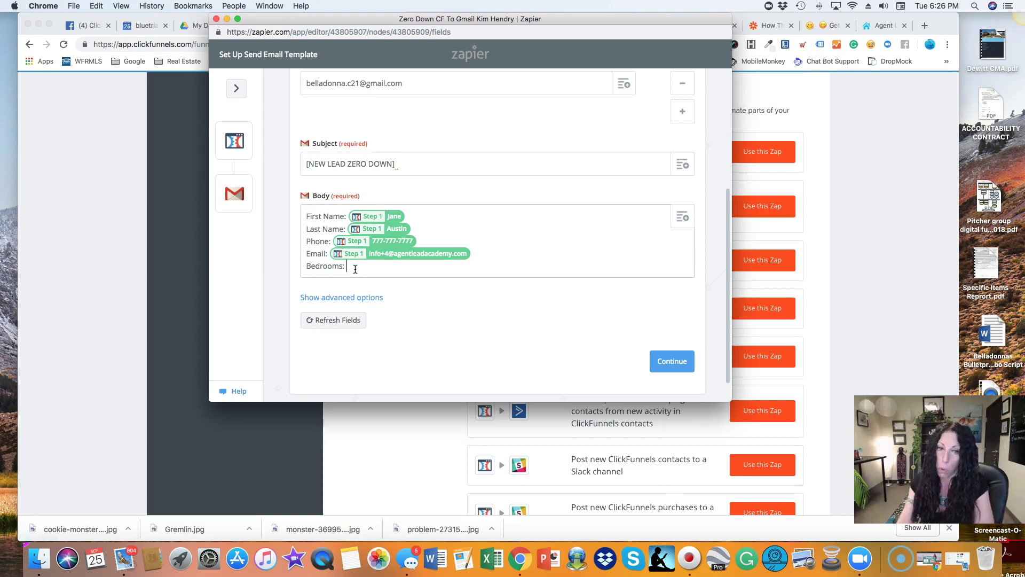
click(685, 218)
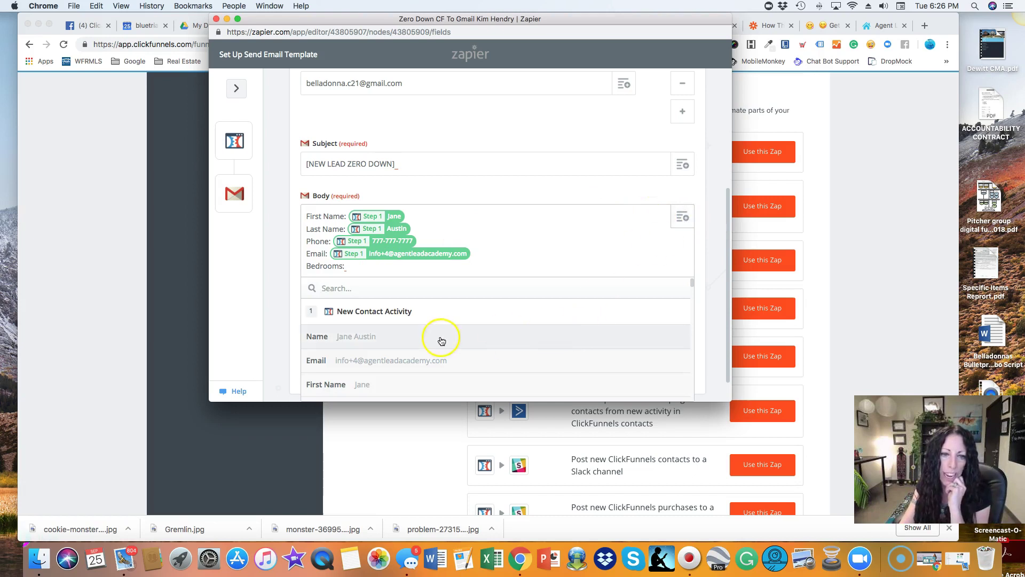
scroll(445, 343, down, 5)
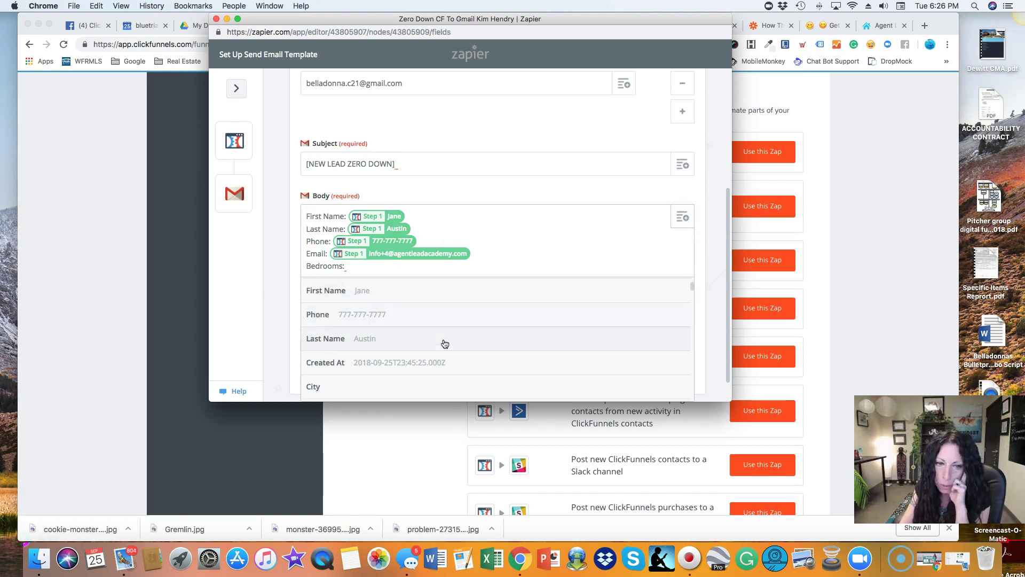
scroll(445, 342, down, 6)
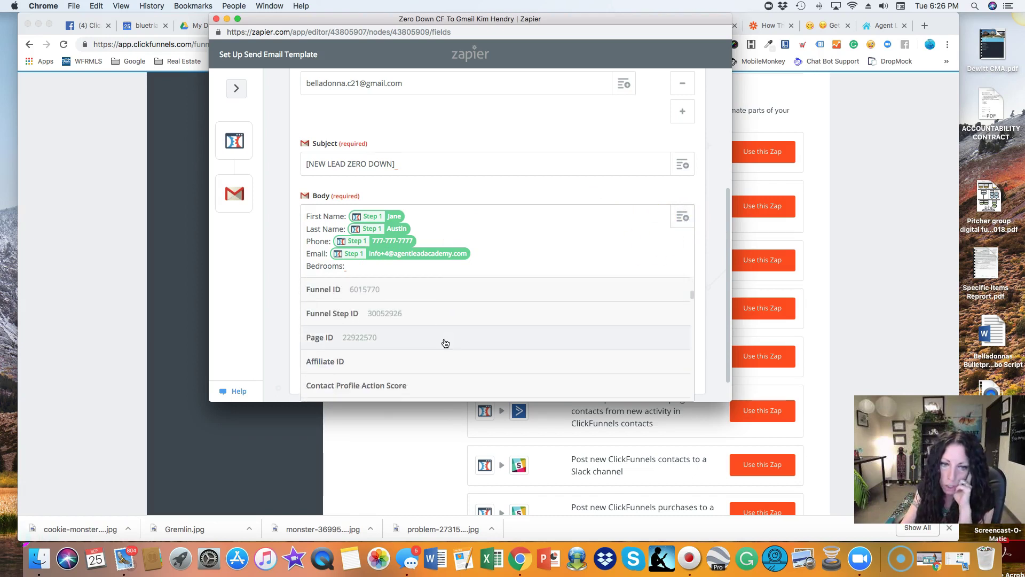
scroll(446, 342, down, 3)
scroll(445, 343, down, 3)
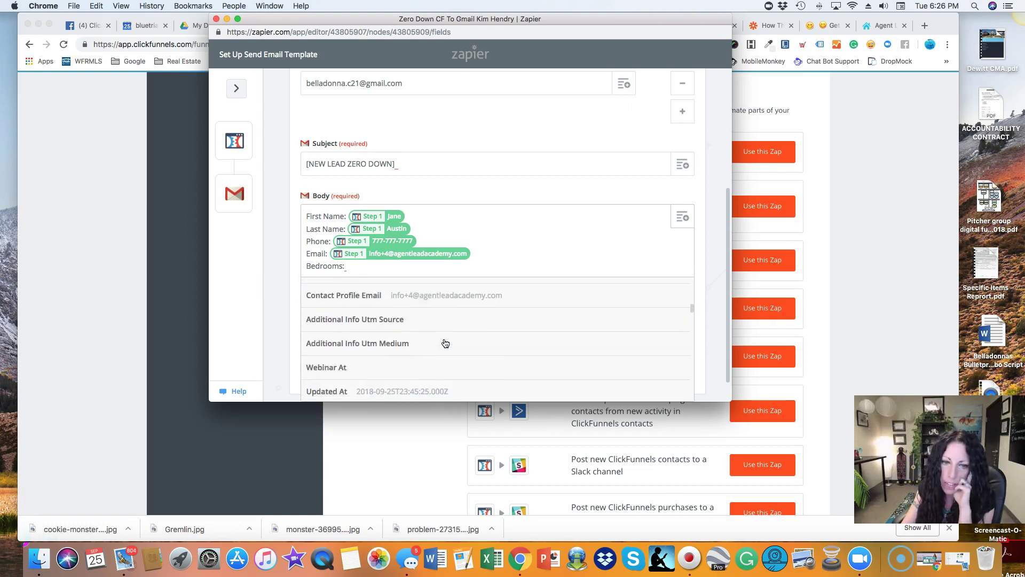
scroll(445, 343, down, 5)
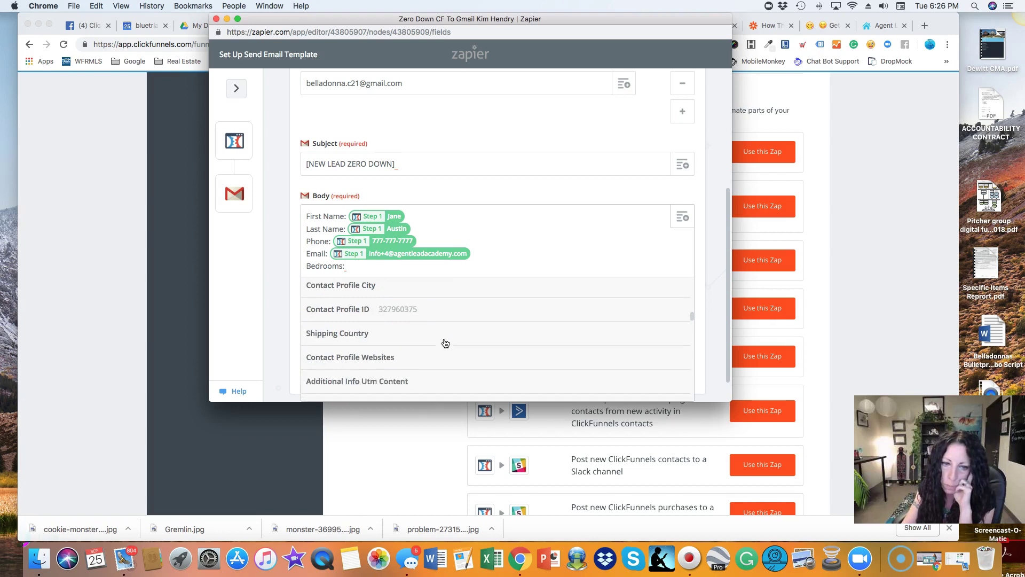
scroll(445, 343, down, 3)
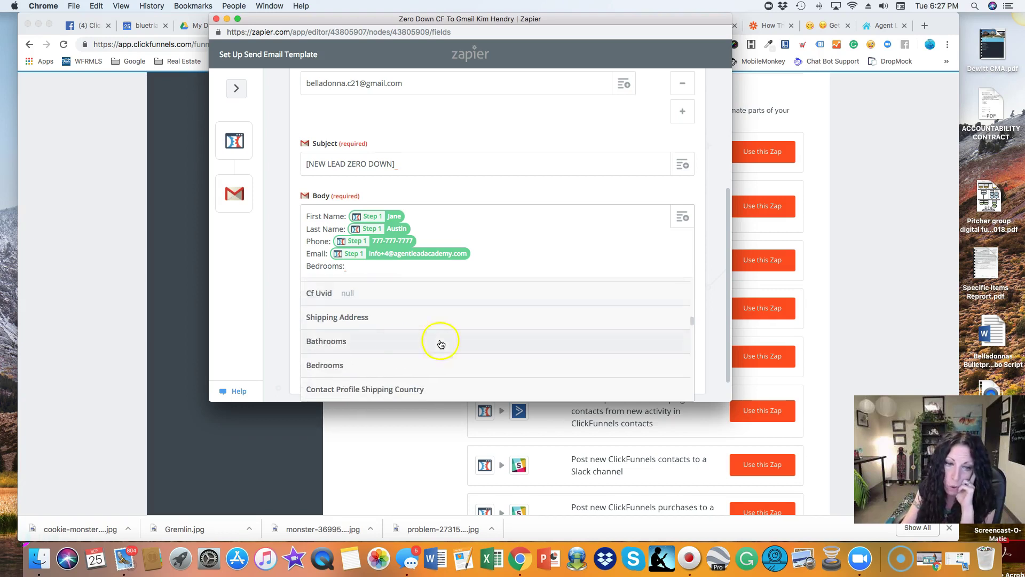
scroll(348, 364, down, 5)
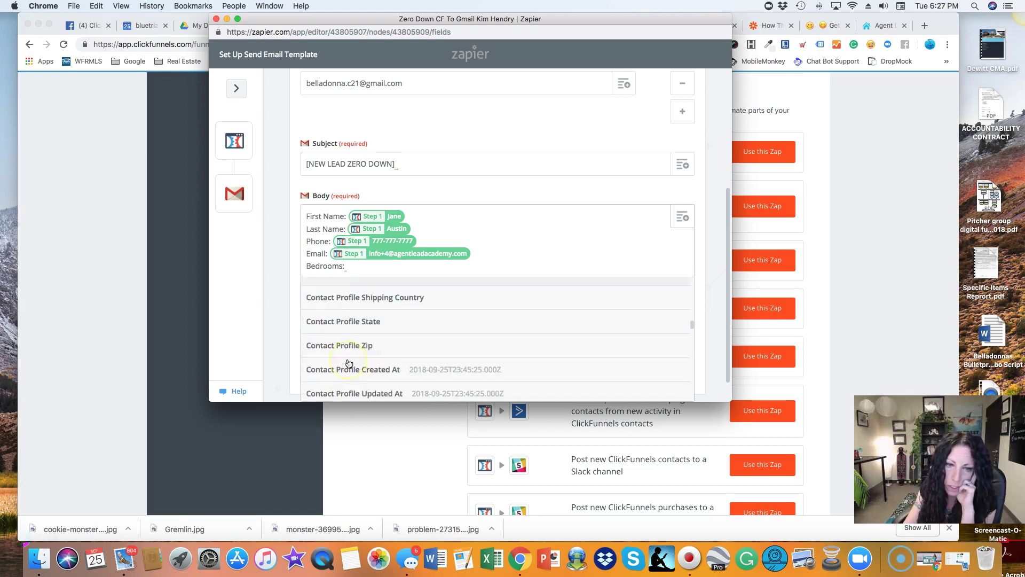
scroll(348, 364, down, 5)
scroll(348, 364, down, 6)
scroll(349, 363, down, 6)
scroll(349, 364, down, 6)
scroll(349, 364, down, 6)
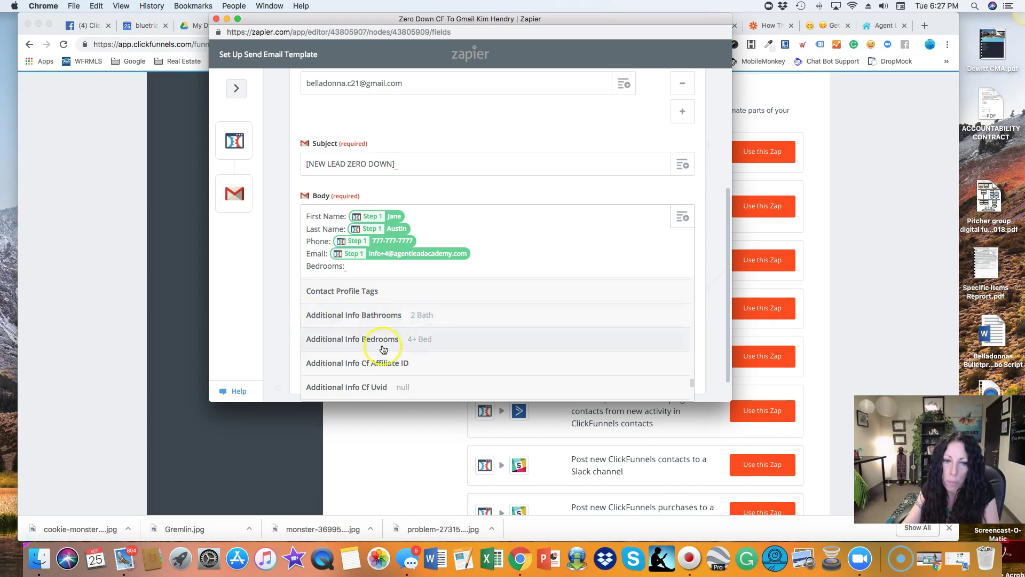
click(352, 339)
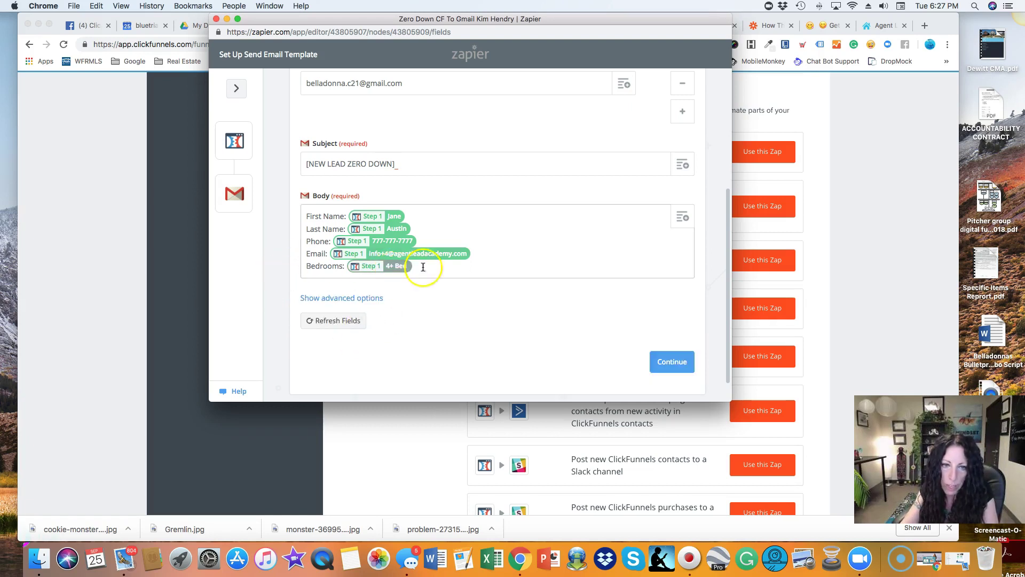
key(Return)
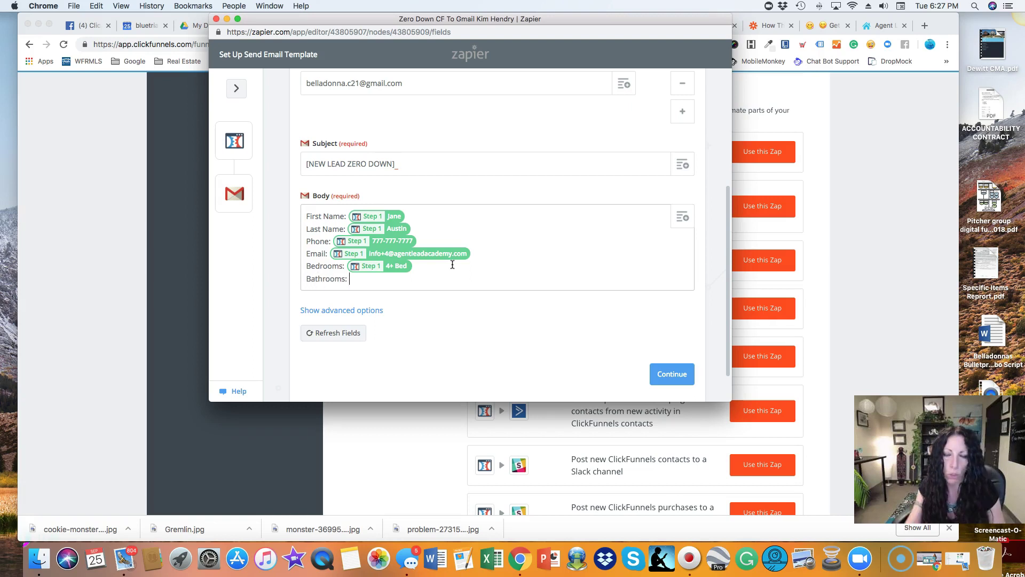
Insert the Additional Info Bathrooms field (2 Bath) after 'Bathrooms:' and start a new line.
click(685, 219)
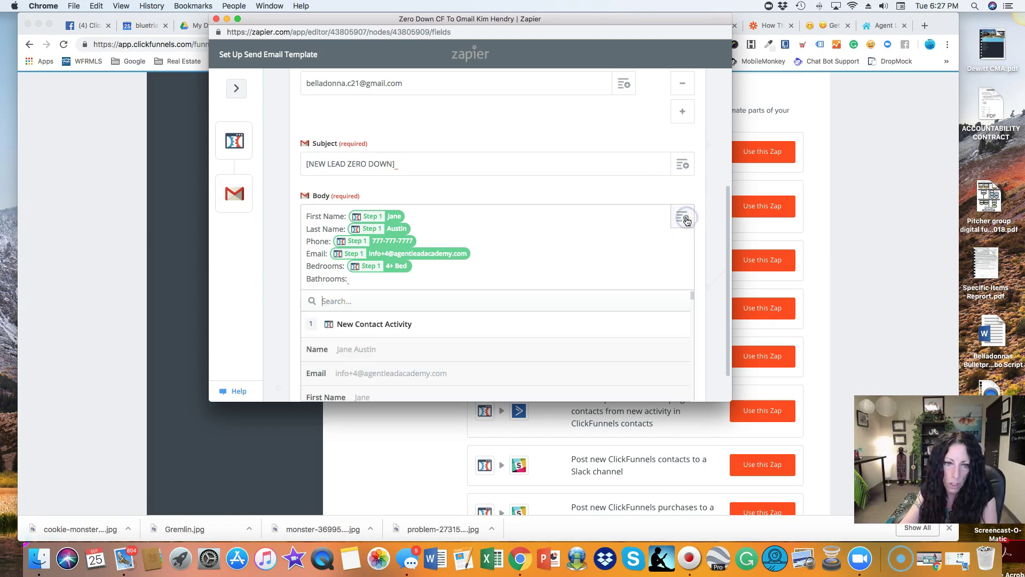
scroll(507, 363, down, 6)
scroll(508, 366, down, 5)
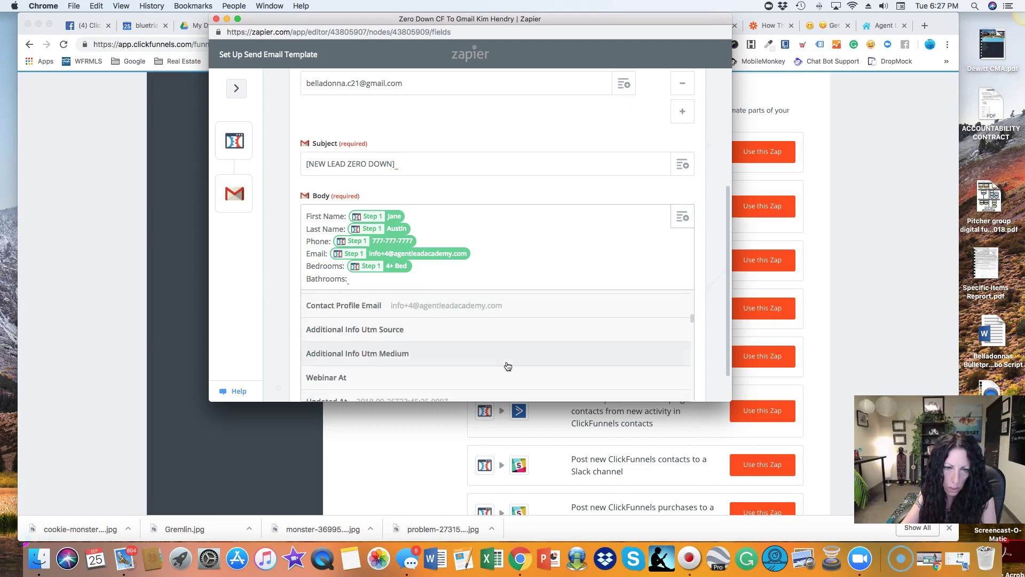
scroll(507, 366, down, 5)
scroll(507, 365, down, 5)
scroll(506, 365, up, 1)
click(360, 352)
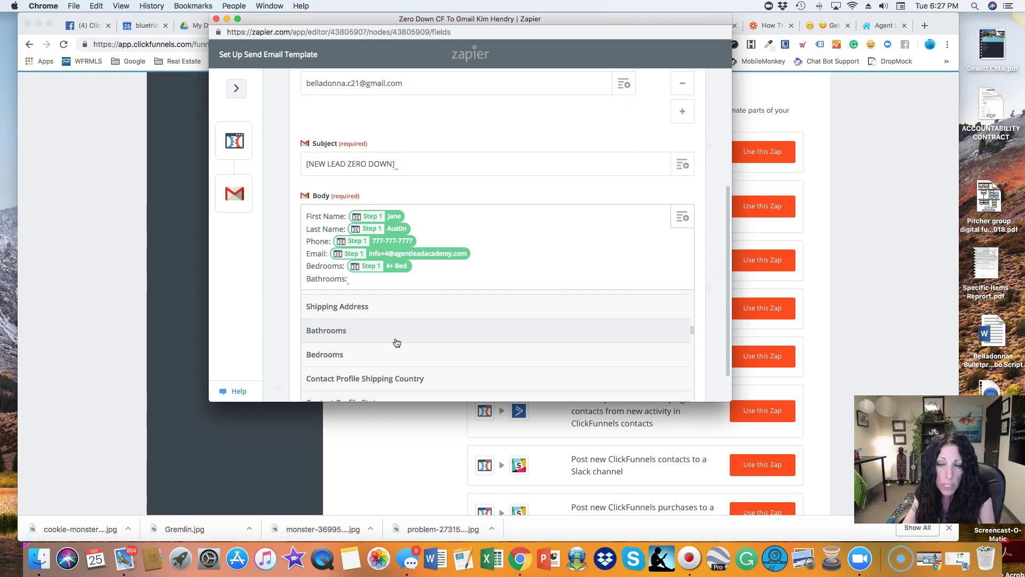
scroll(398, 341, down, 5)
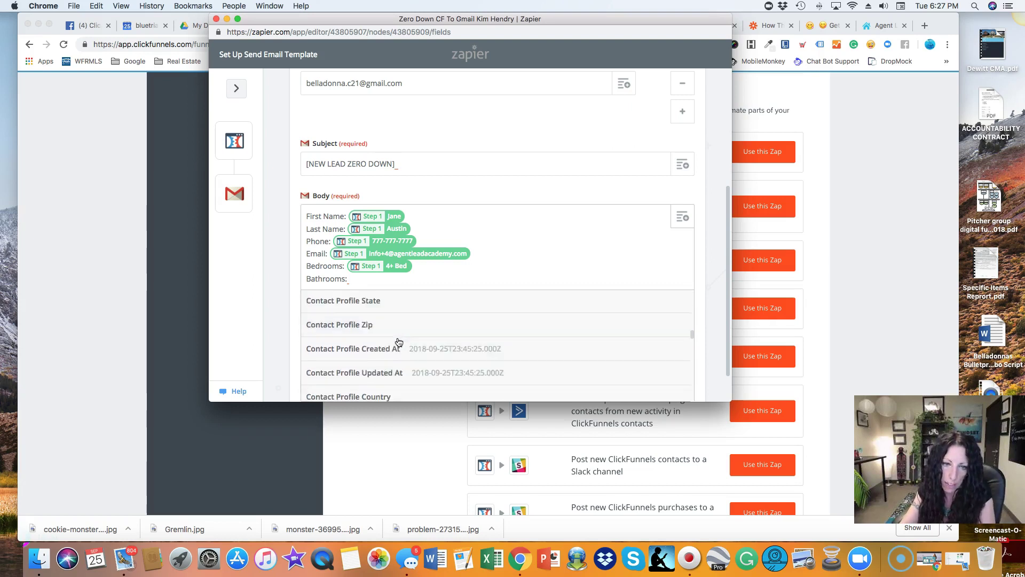
scroll(398, 342, down, 2)
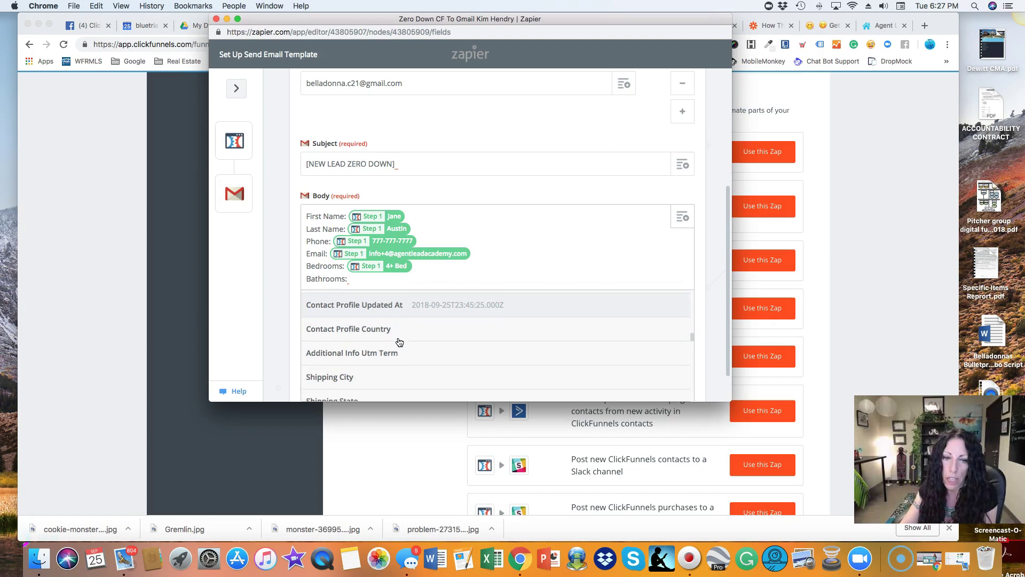
scroll(399, 342, down, 1)
scroll(400, 342, down, 2)
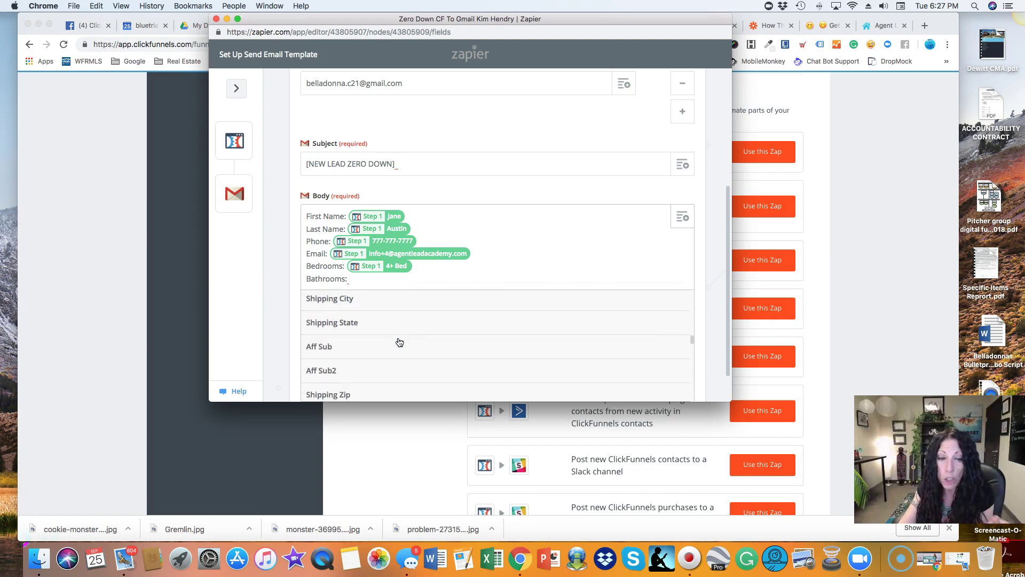
scroll(399, 341, down, 2)
scroll(400, 342, down, 2)
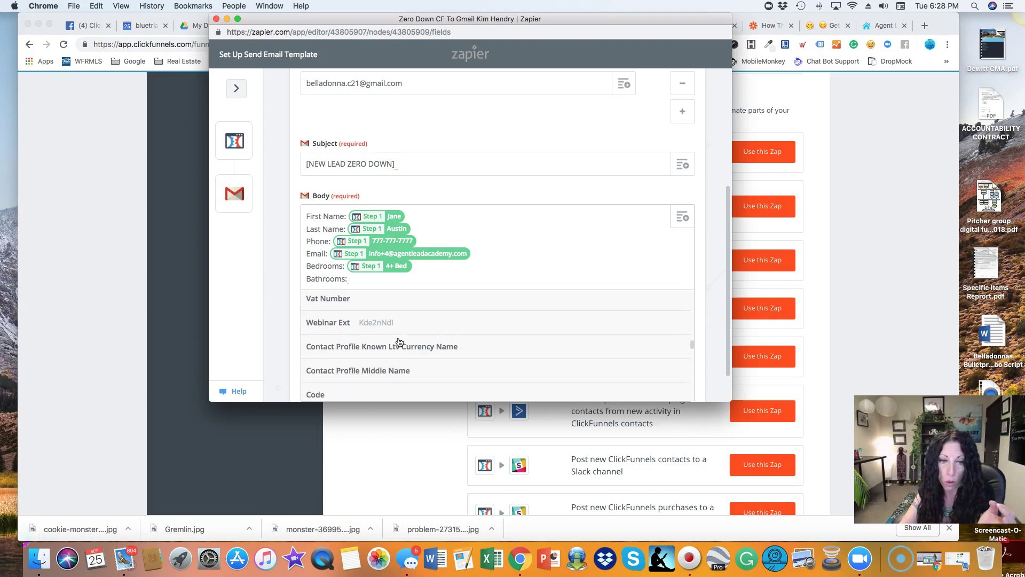
scroll(400, 342, down, 2)
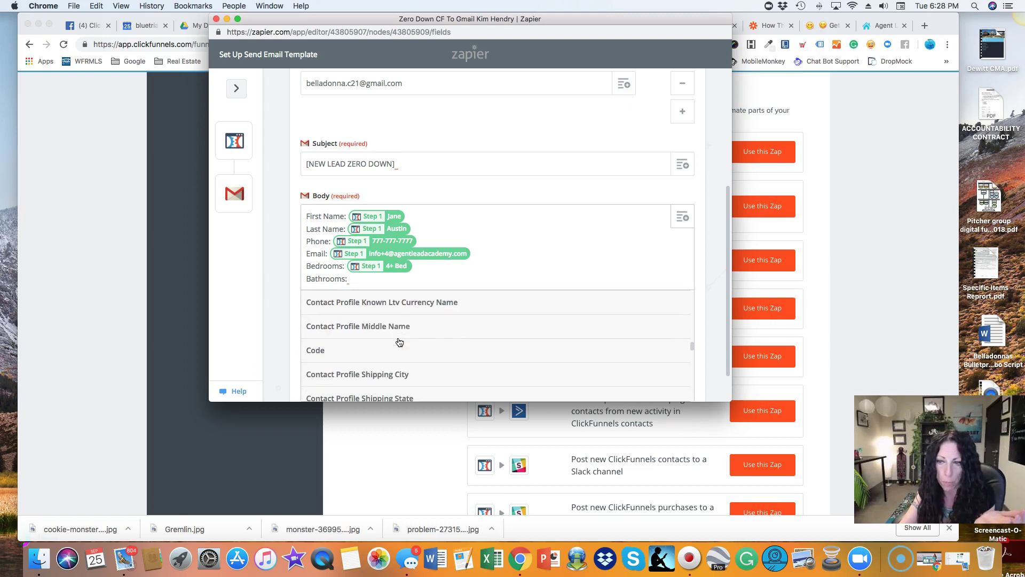
scroll(400, 342, down, 2)
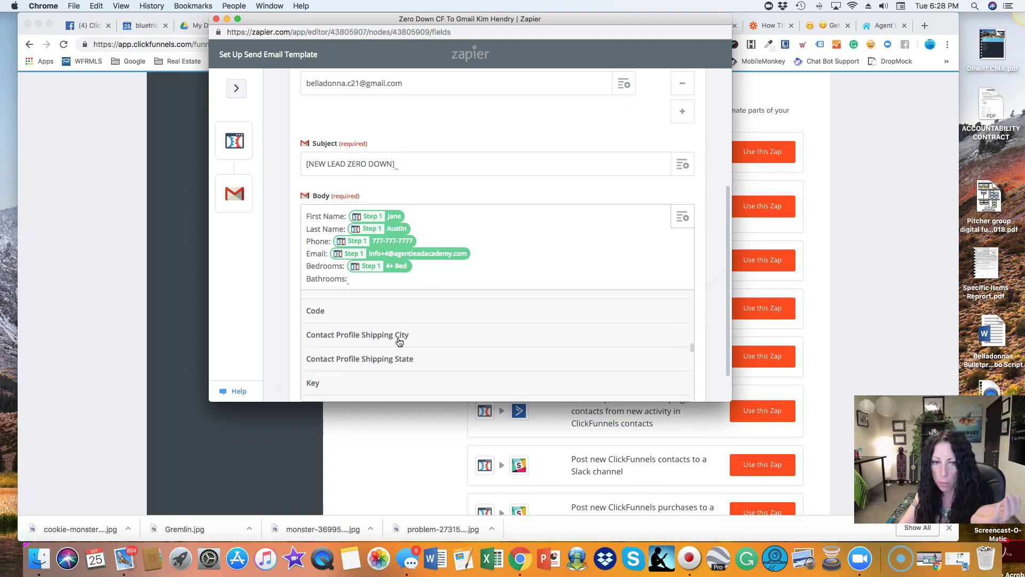
scroll(399, 342, down, 8)
scroll(400, 342, down, 4)
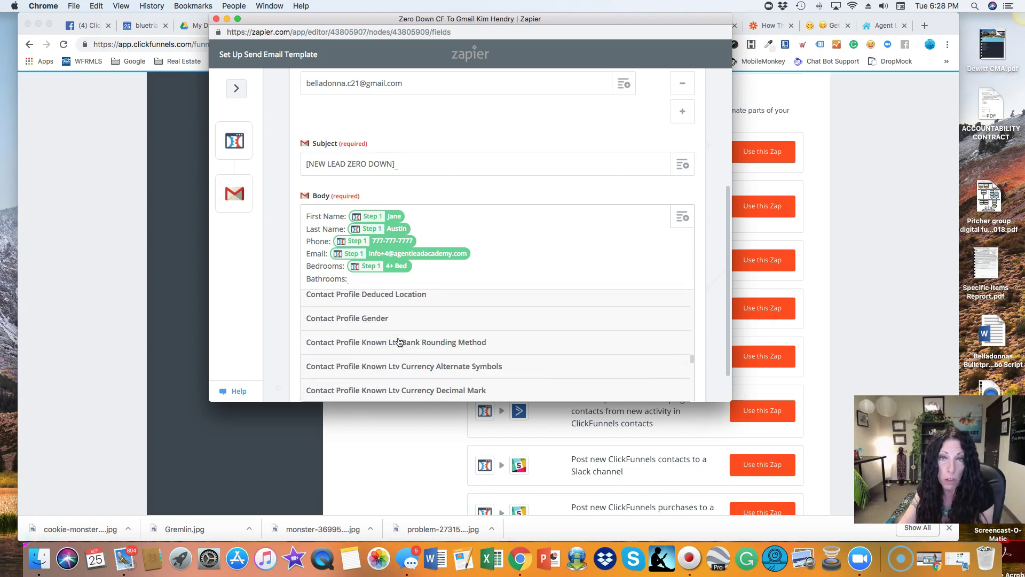
scroll(399, 342, down, 2)
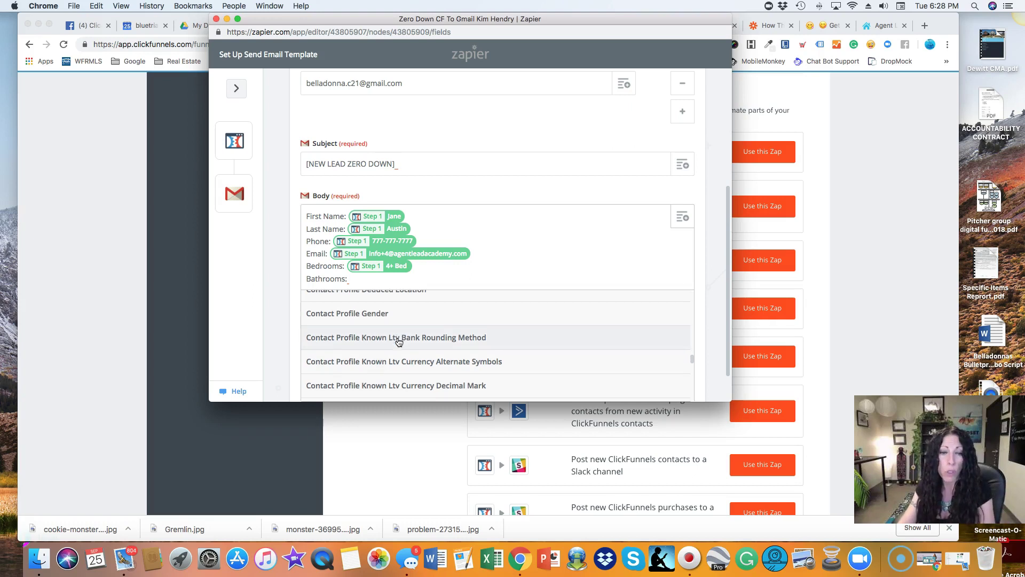
scroll(399, 342, down, 1)
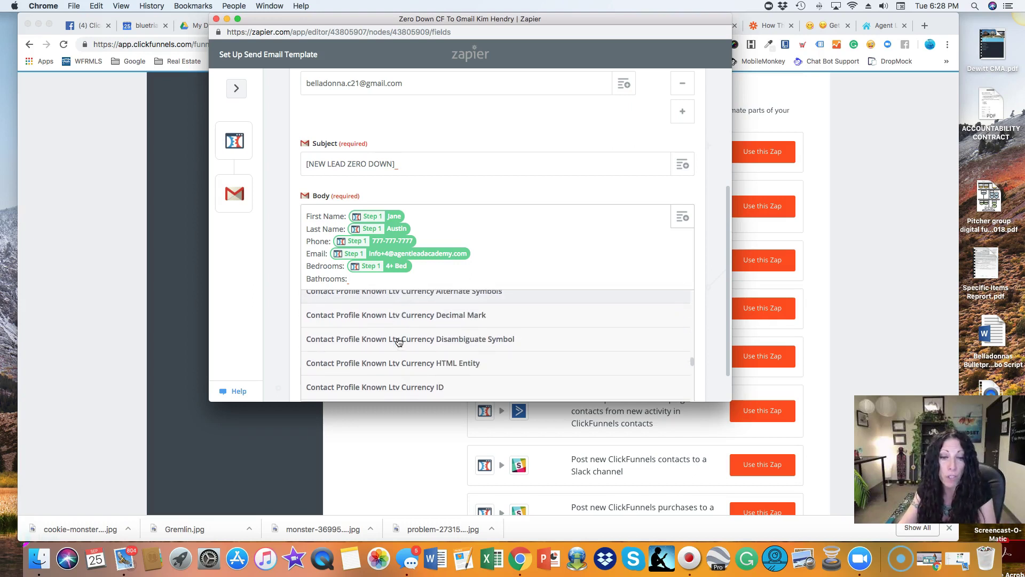
scroll(399, 341, down, 10)
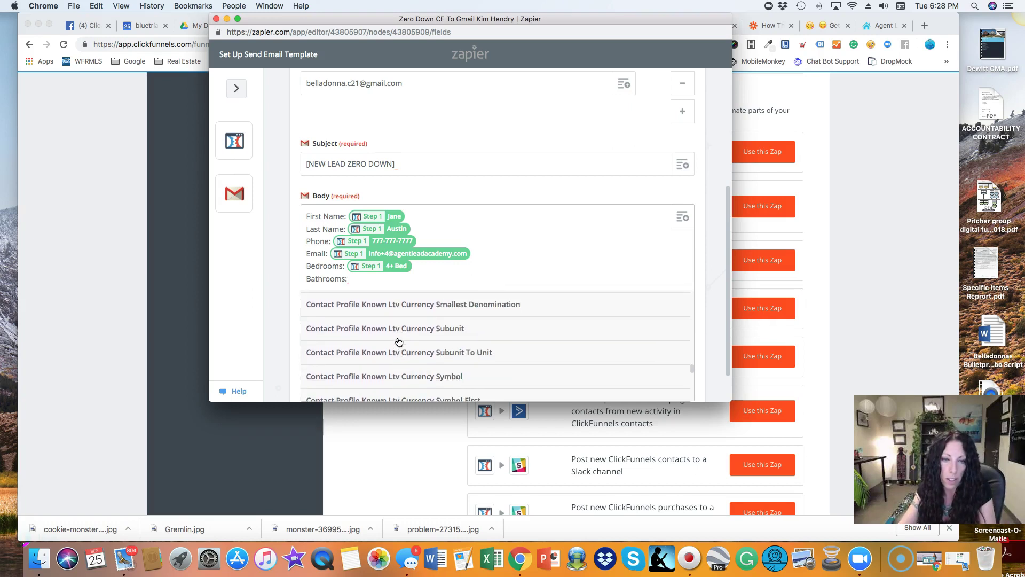
scroll(400, 342, down, 6)
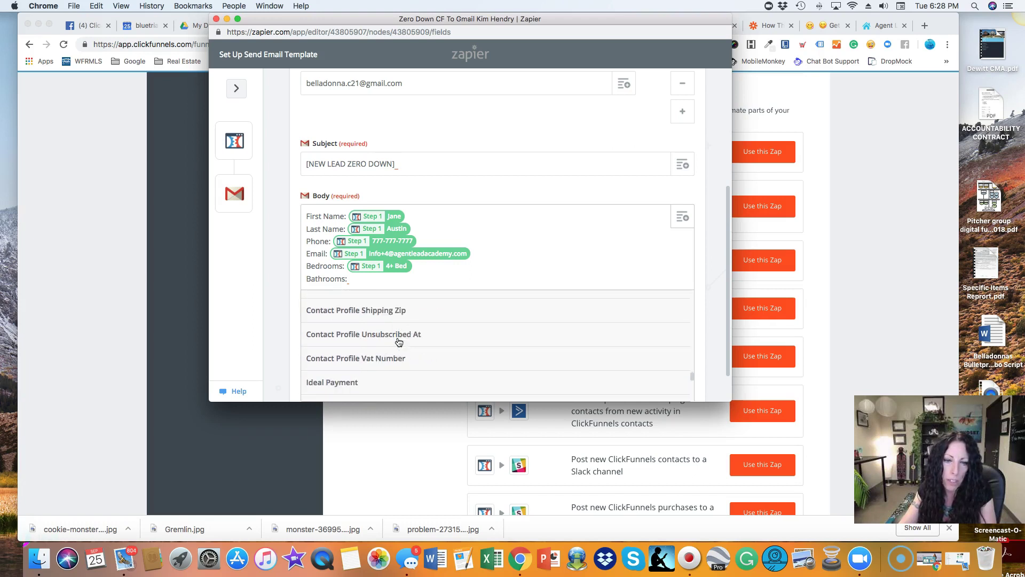
scroll(400, 341, down, 7)
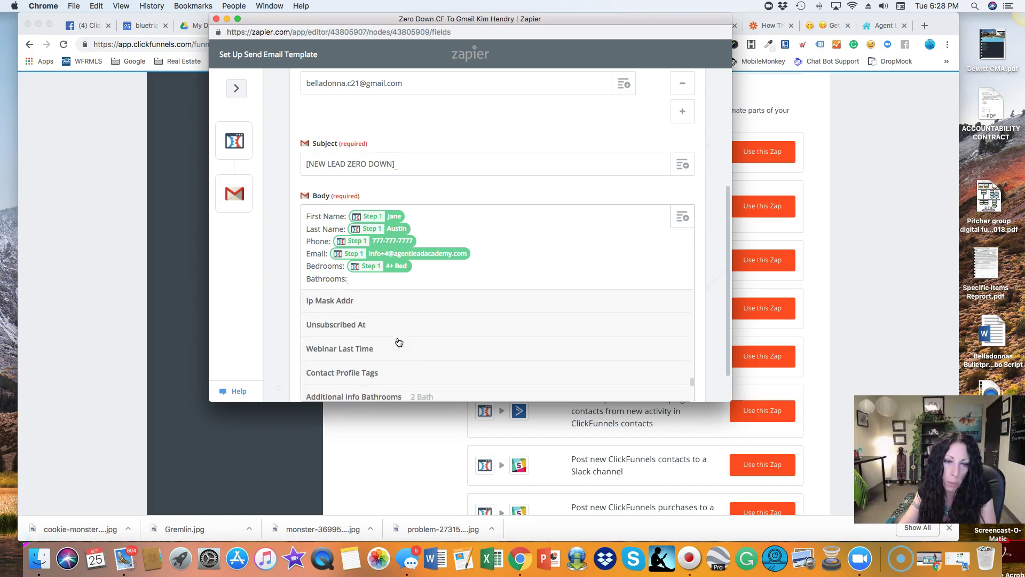
click(347, 357)
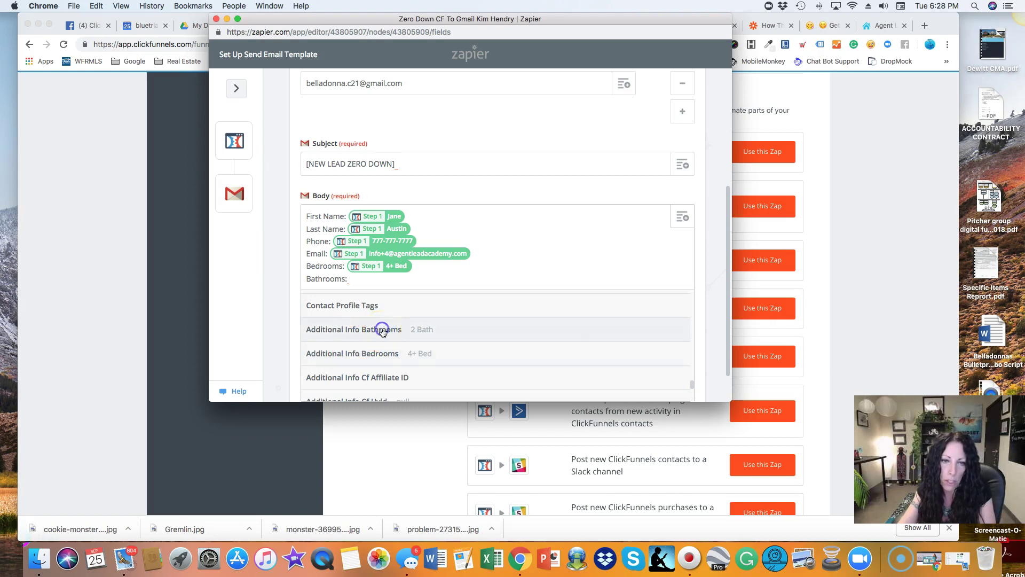
click(382, 330)
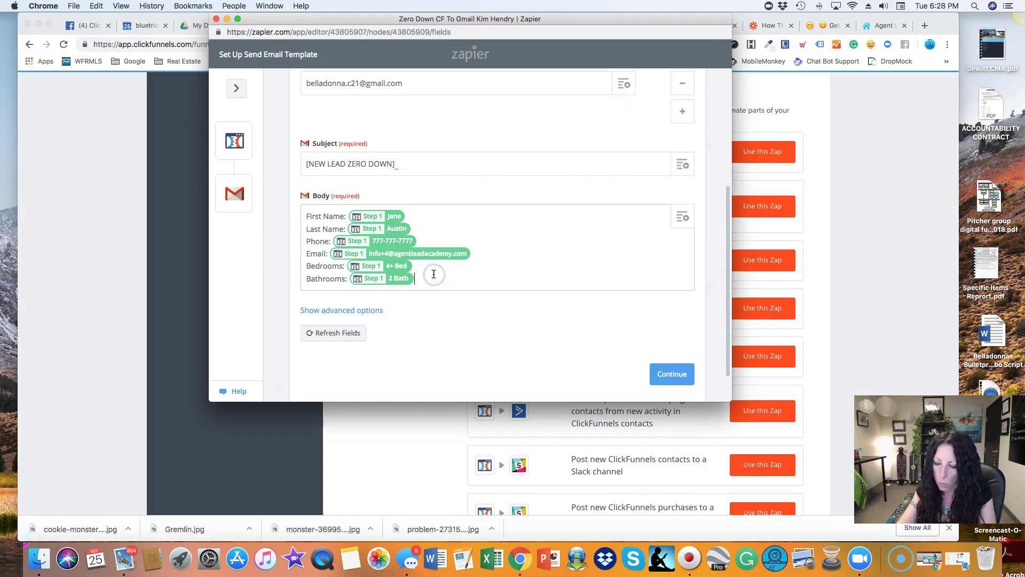
key(Return)
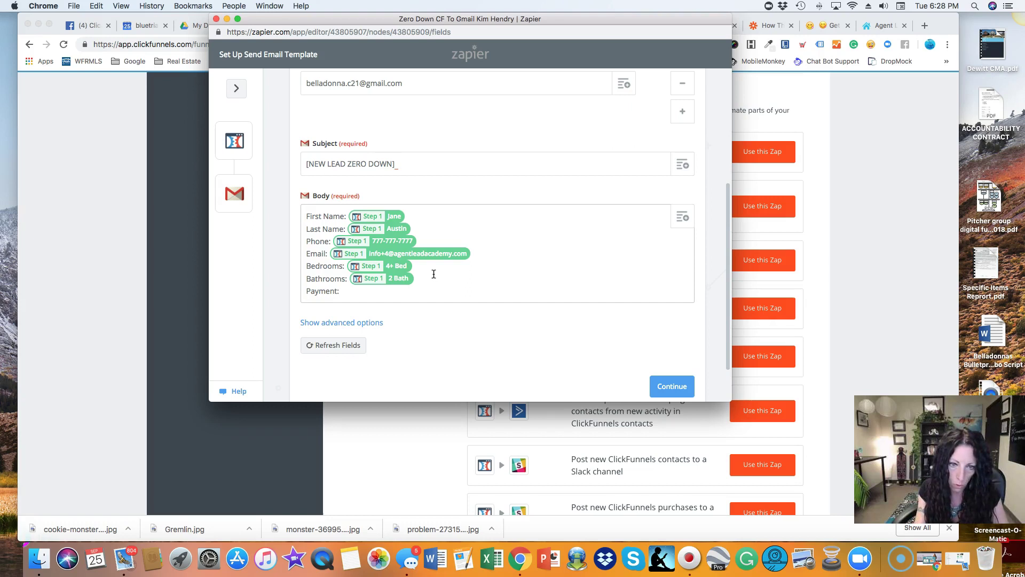
Insert the Additional Info Payment field (1800) after 'Payment:' and start a new line.
click(686, 217)
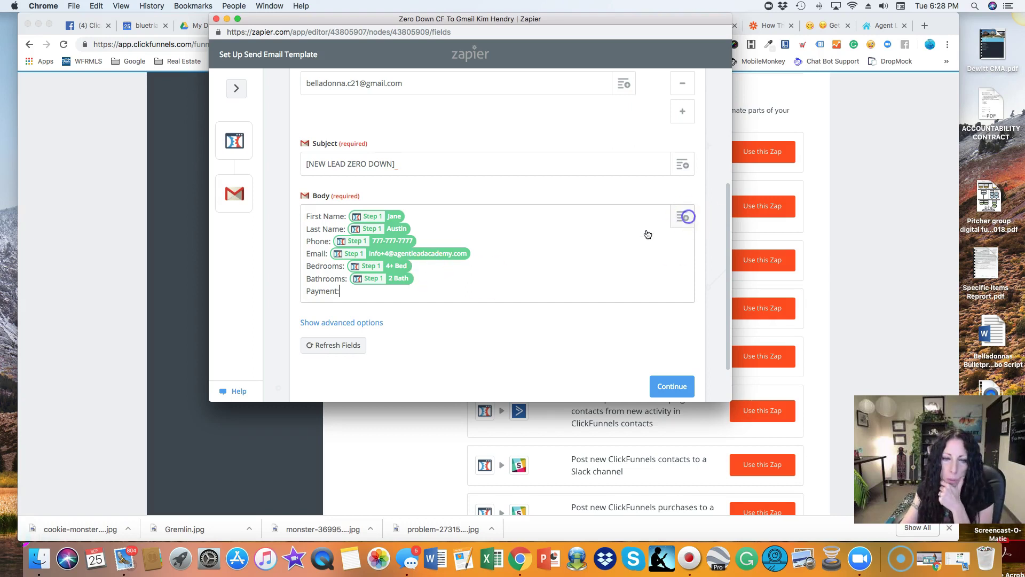
click(468, 299)
scroll(480, 360, down, 5)
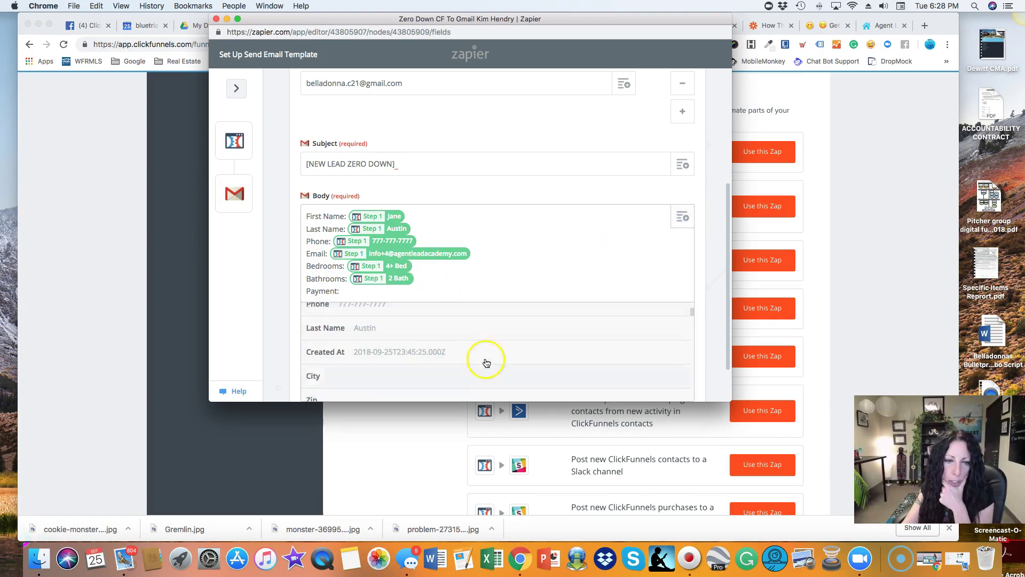
scroll(495, 361, down, 10)
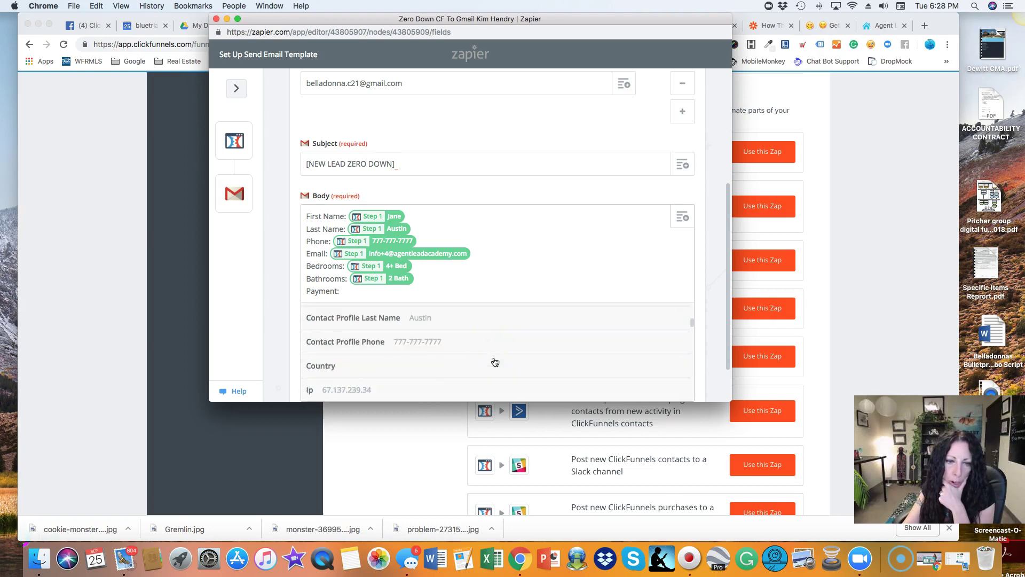
scroll(495, 361, down, 10)
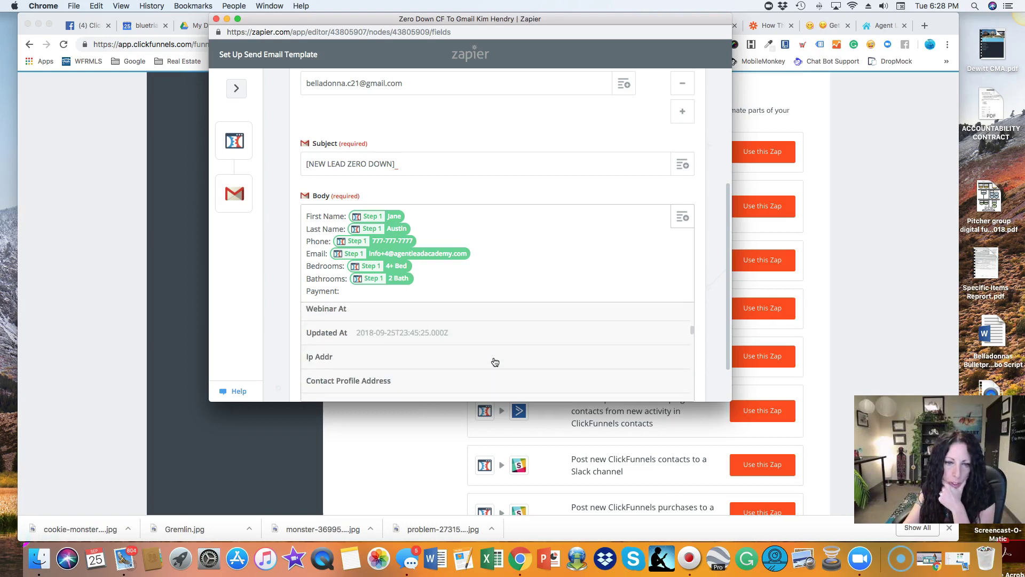
scroll(495, 361, down, 3)
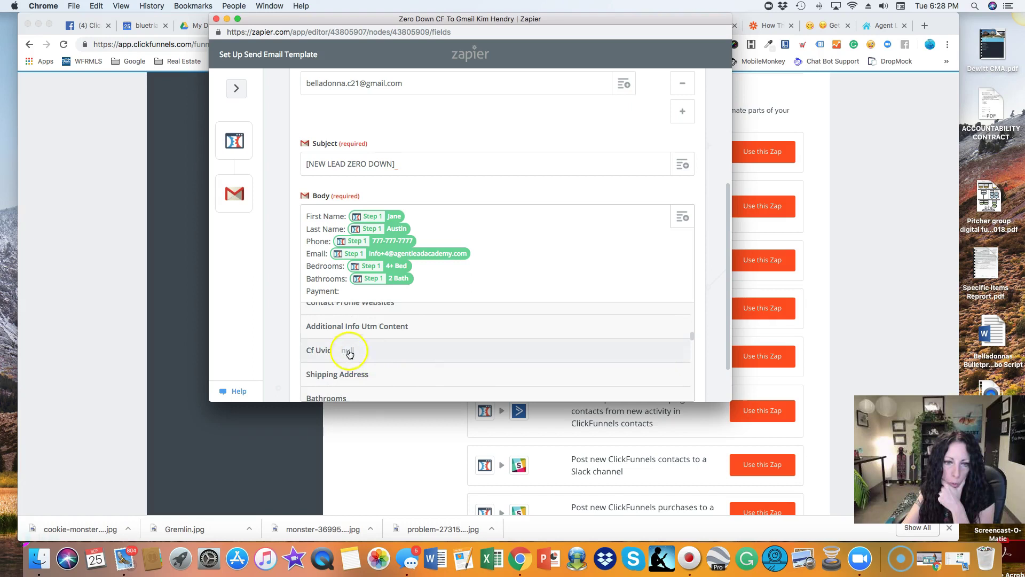
scroll(470, 360, down, 5)
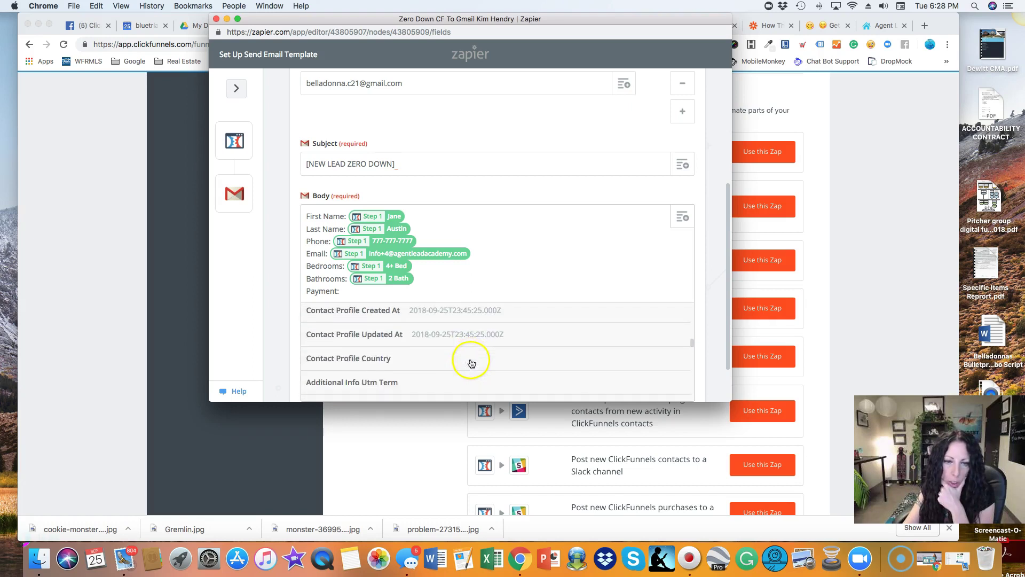
scroll(470, 352, down, 2)
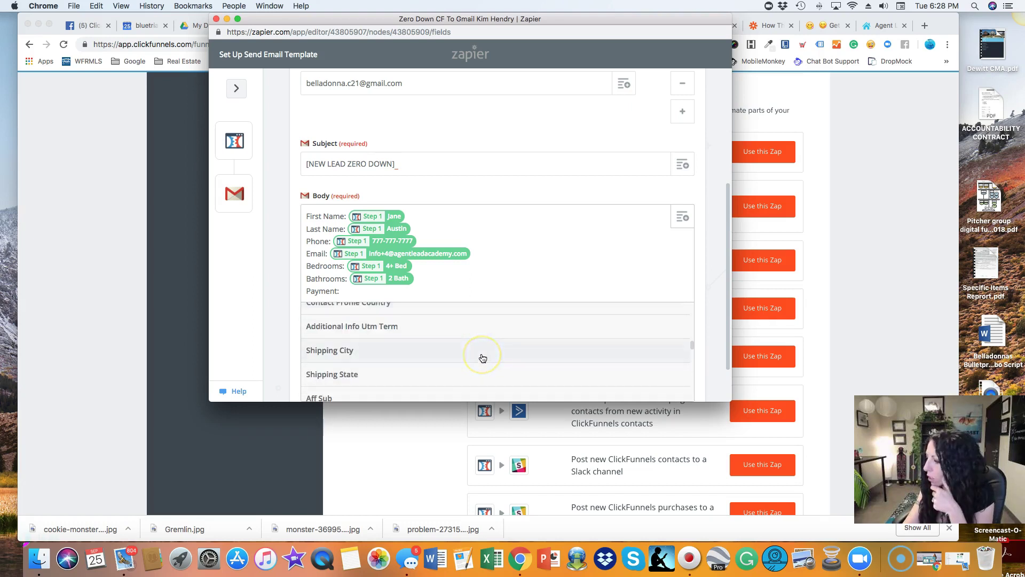
scroll(483, 358, down, 3)
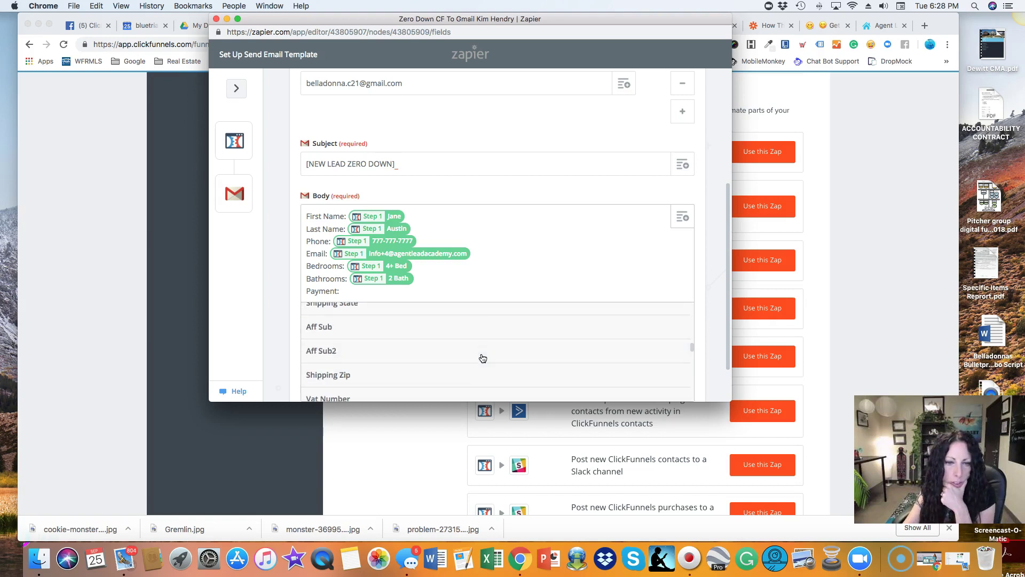
scroll(483, 358, down, 1)
scroll(483, 358, down, 4)
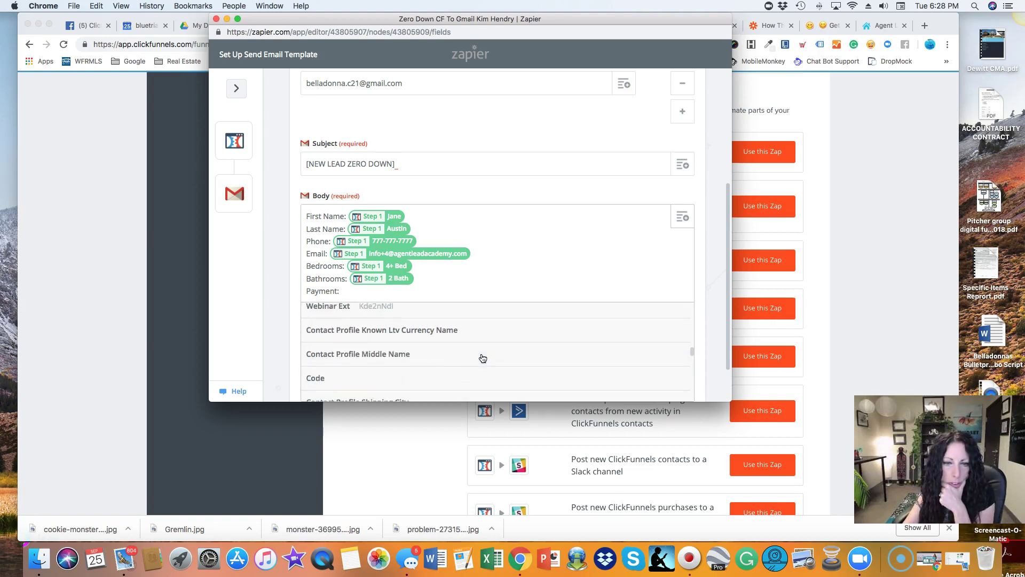
scroll(483, 357, down, 5)
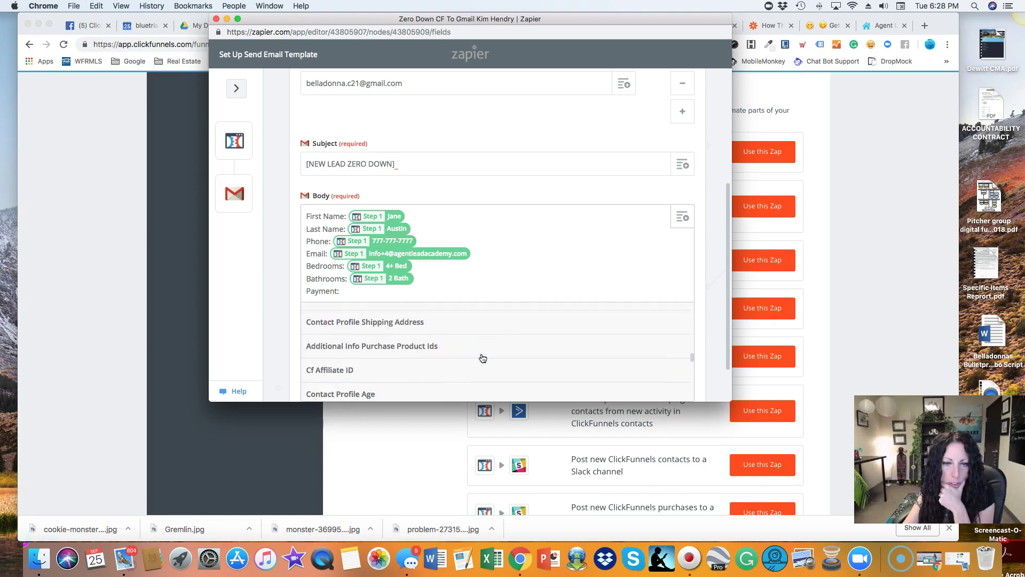
scroll(482, 358, down, 5)
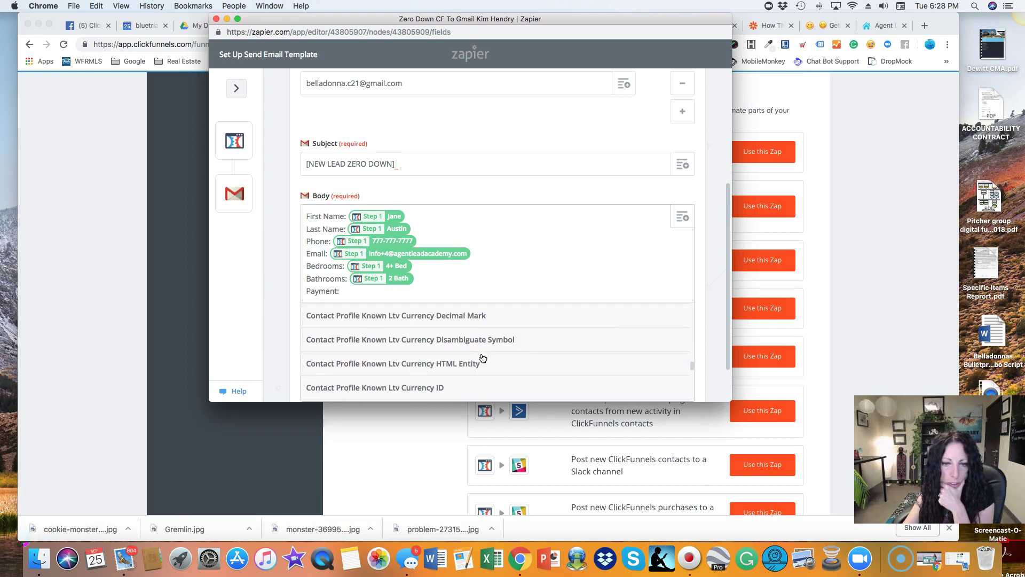
scroll(482, 357, down, 5)
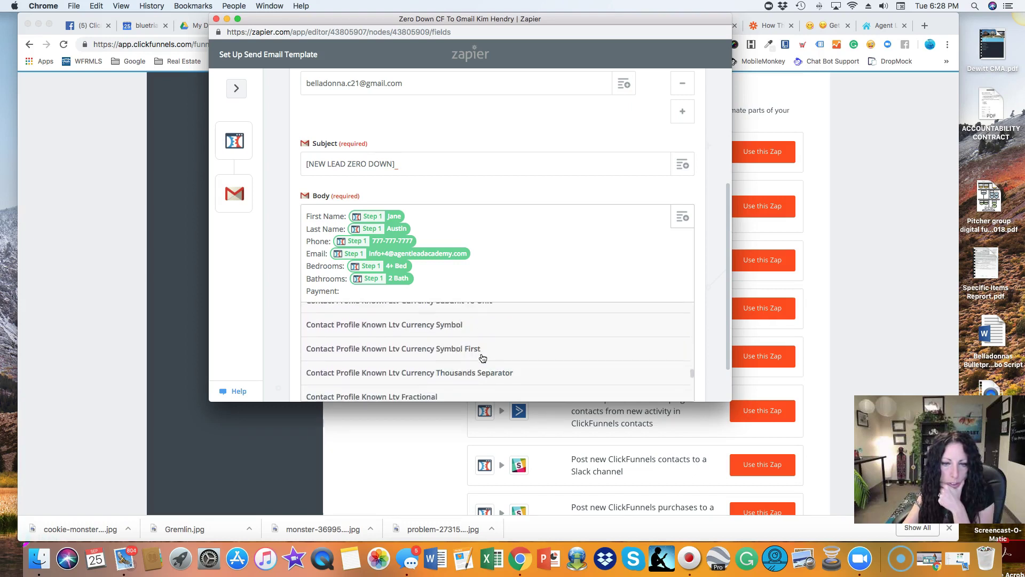
scroll(483, 358, down, 4)
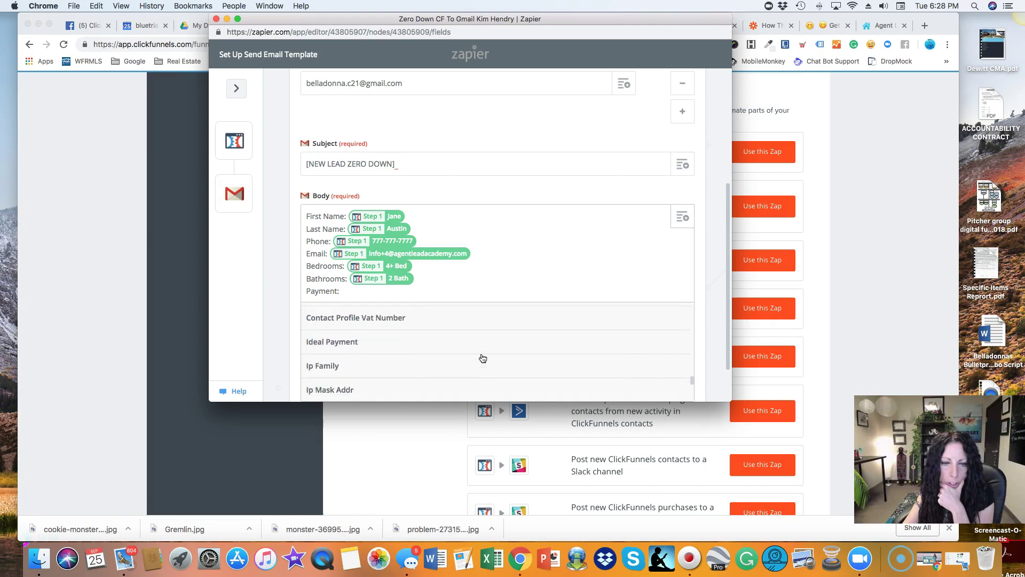
scroll(483, 357, down, 2)
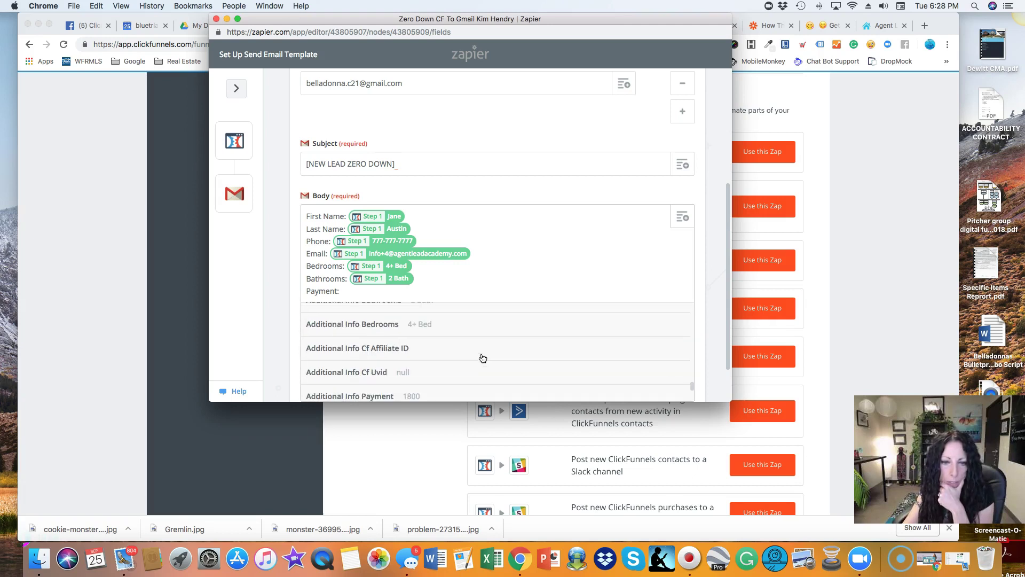
scroll(483, 358, down, 2)
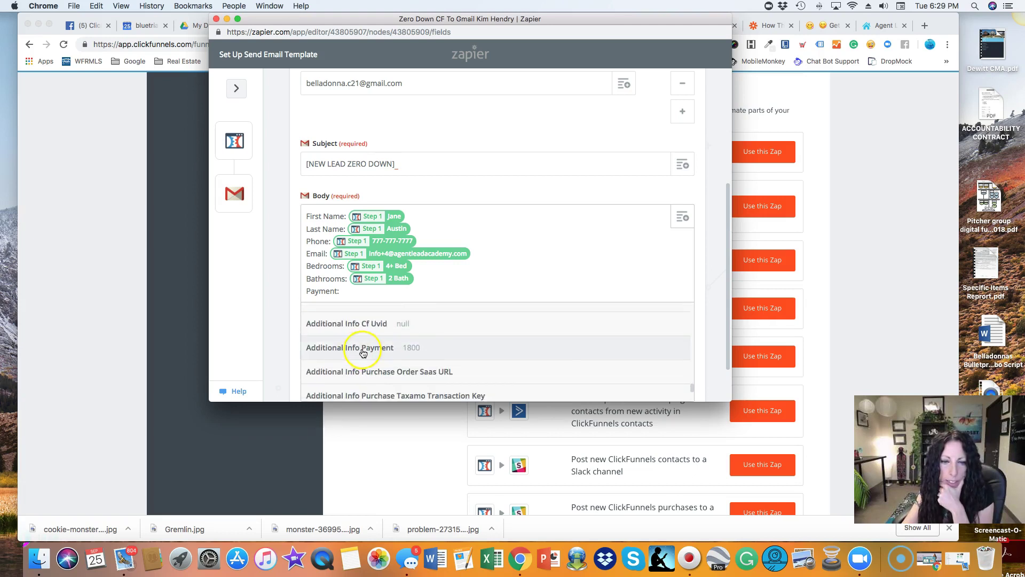
click(371, 347)
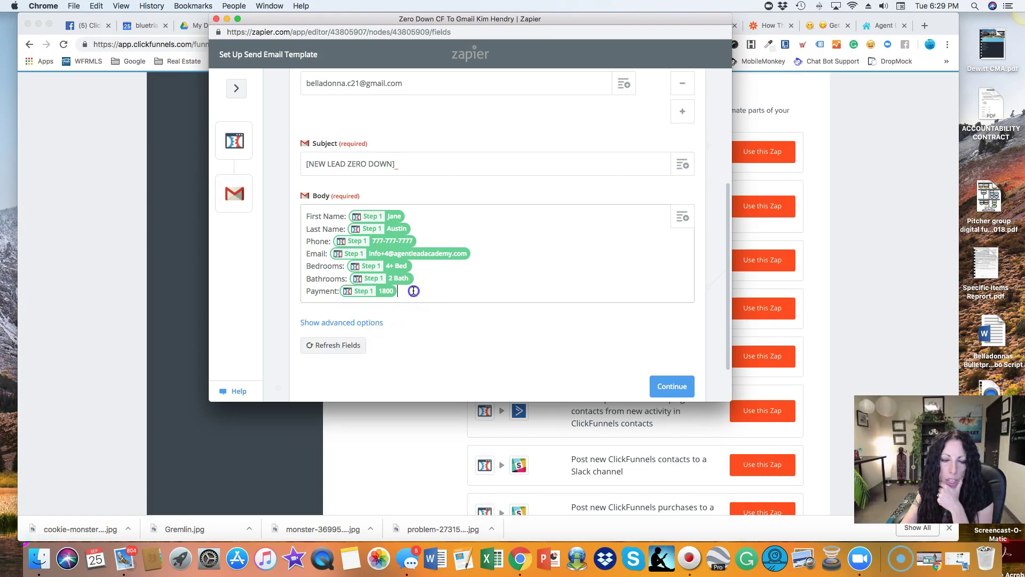
key(Return)
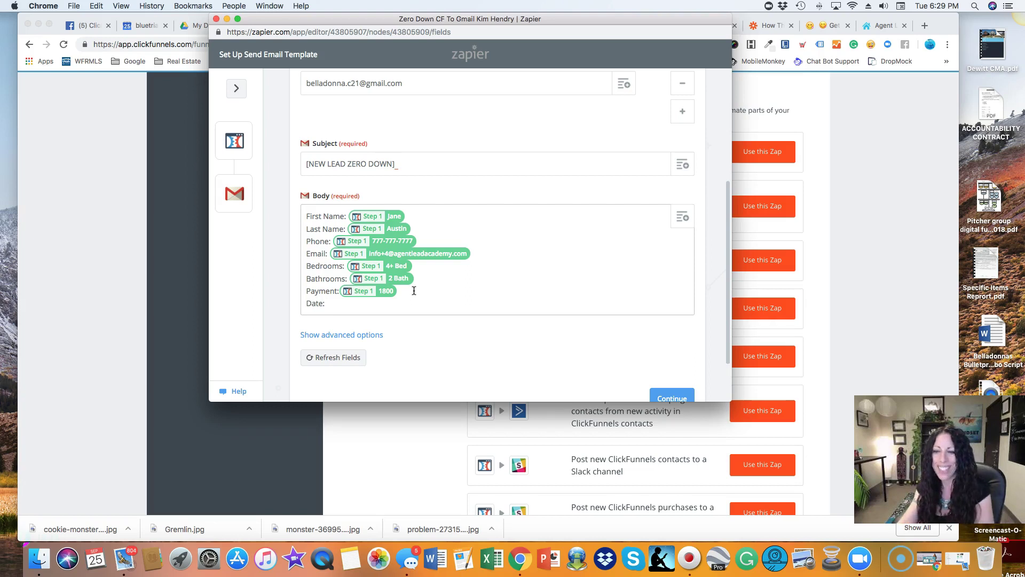
Insert the contact's Created At field after 'Date:' in the email body.
click(684, 217)
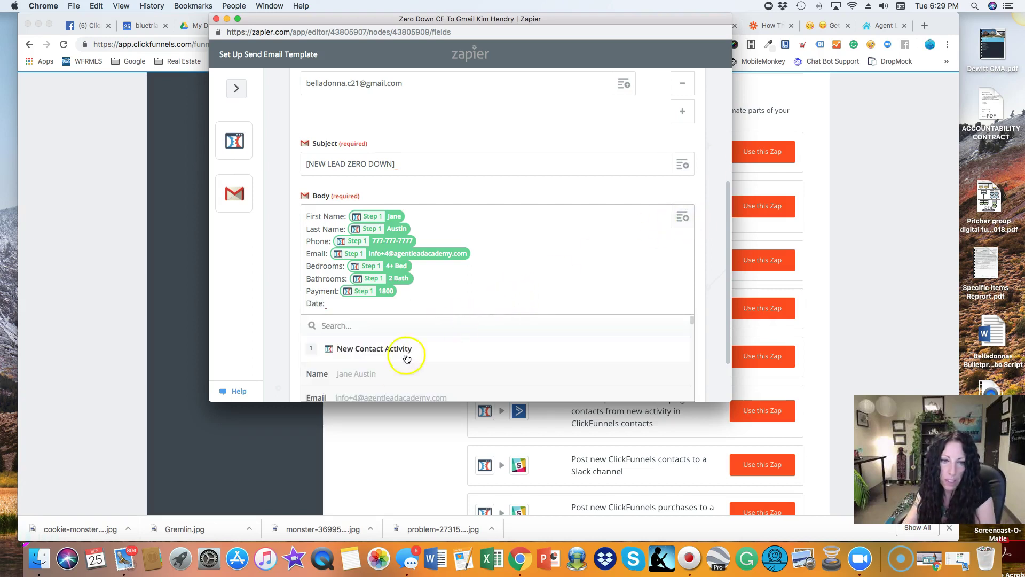
scroll(551, 353, down, 1)
scroll(551, 353, down, 3)
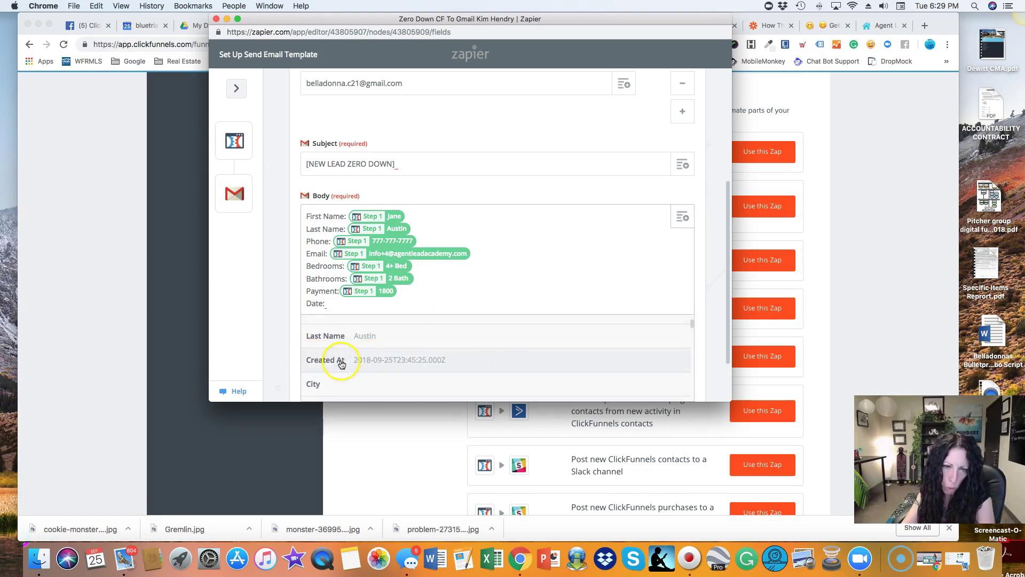
click(338, 360)
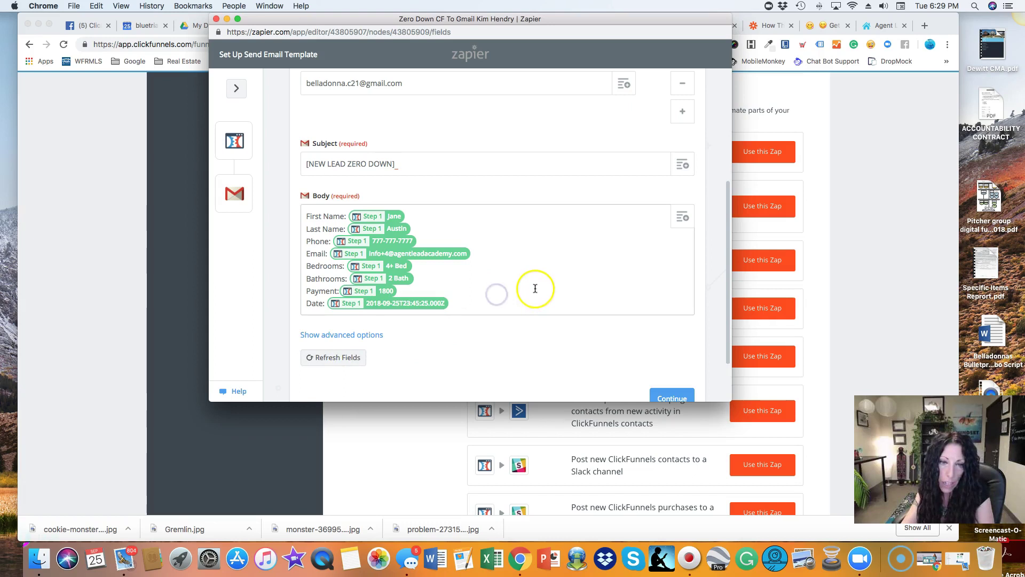
Submit the Gmail email template with Continue to reach the test screen.
scroll(541, 286, up, 1)
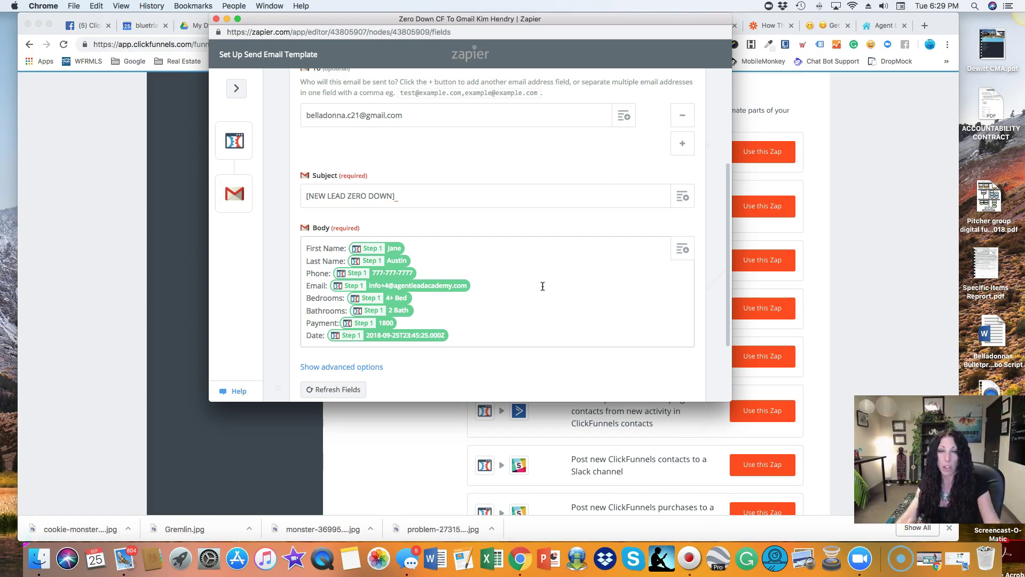
scroll(431, 272, up, 5)
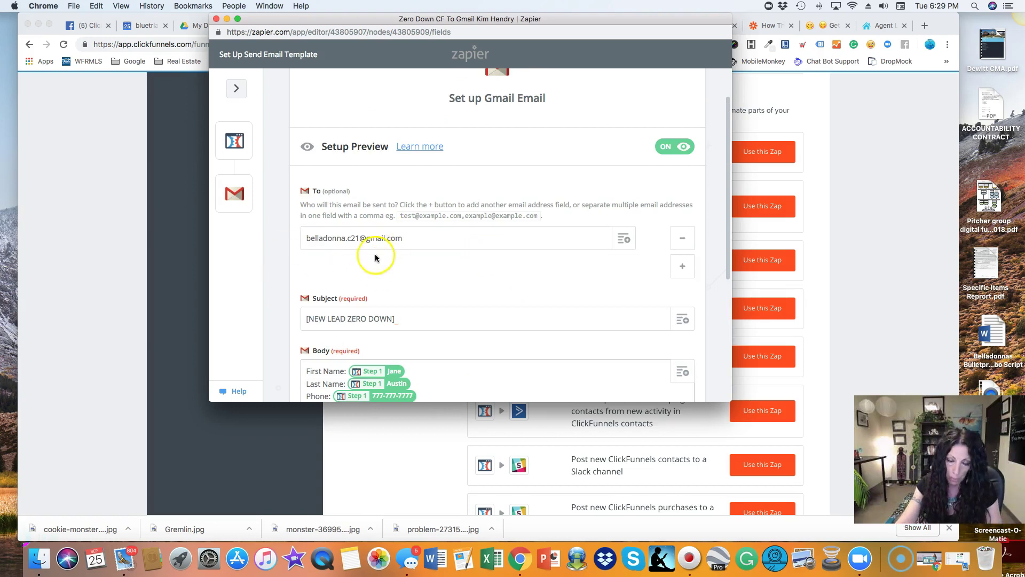
scroll(431, 272, down, 2)
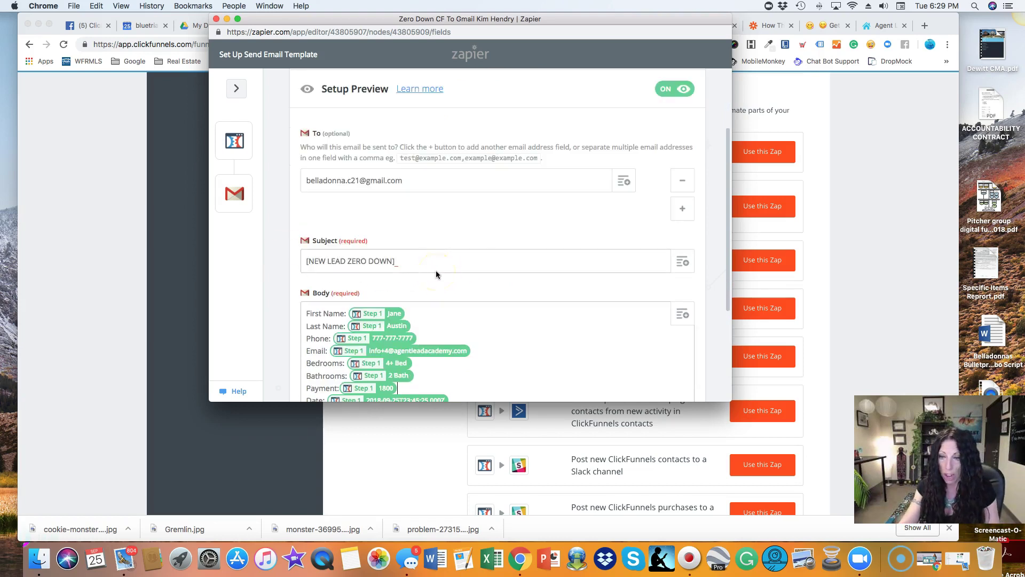
scroll(436, 273, down, 6)
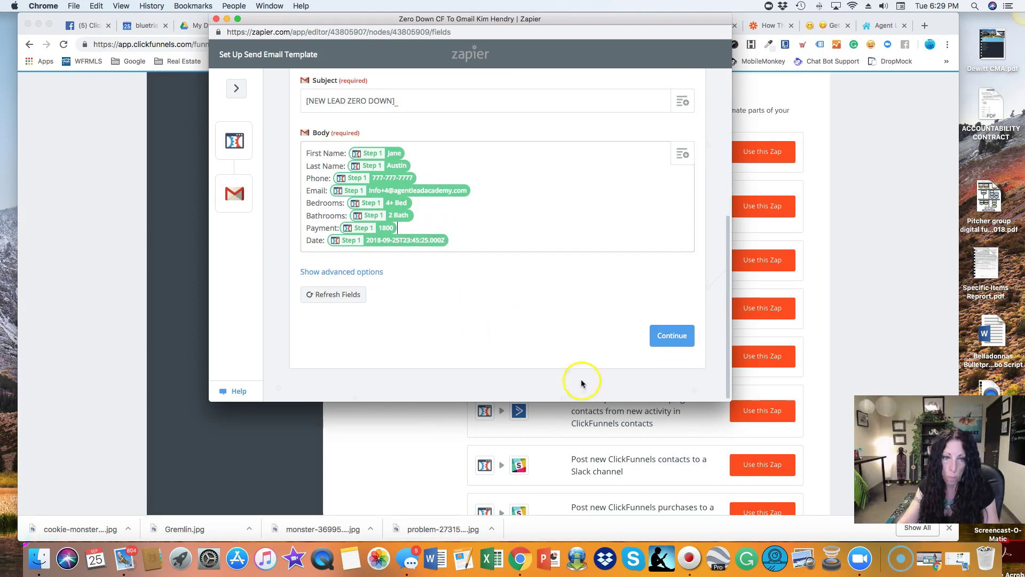
click(672, 336)
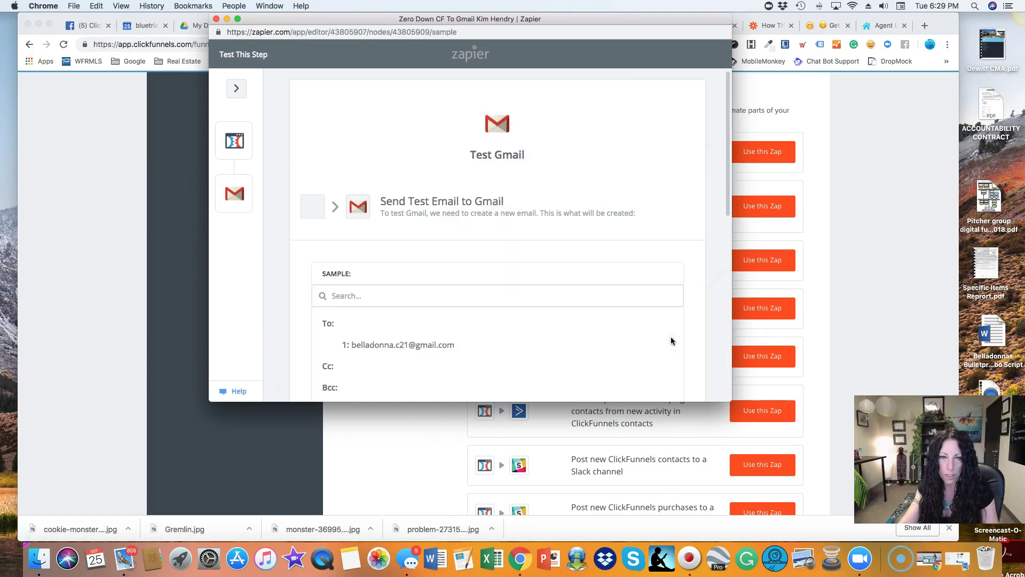
Send a test email to Gmail and get the 'Test was successful' confirmation.
scroll(556, 363, down, 3)
scroll(557, 363, up, 2)
scroll(697, 311, down, 5)
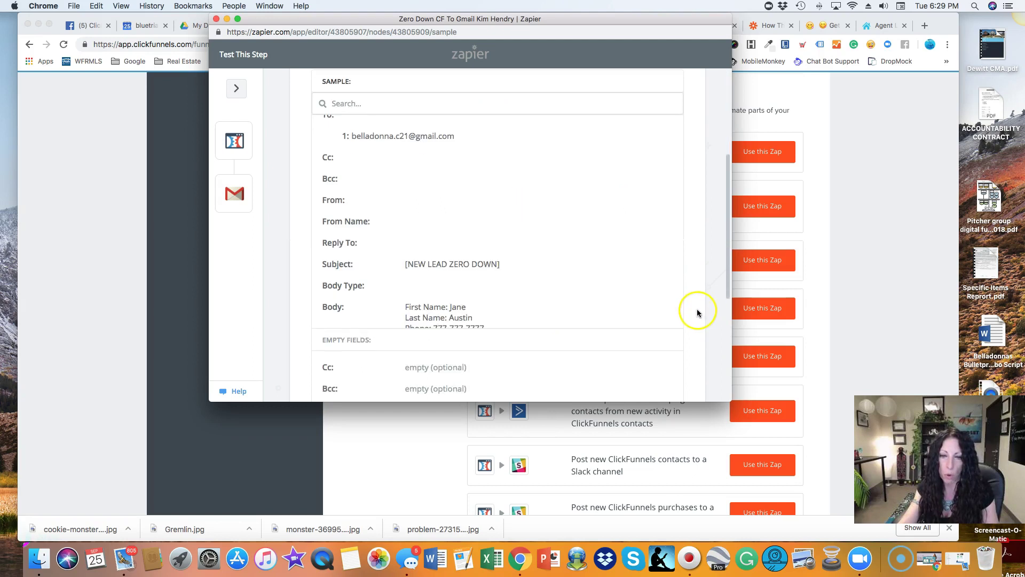
scroll(697, 312, down, 5)
click(630, 340)
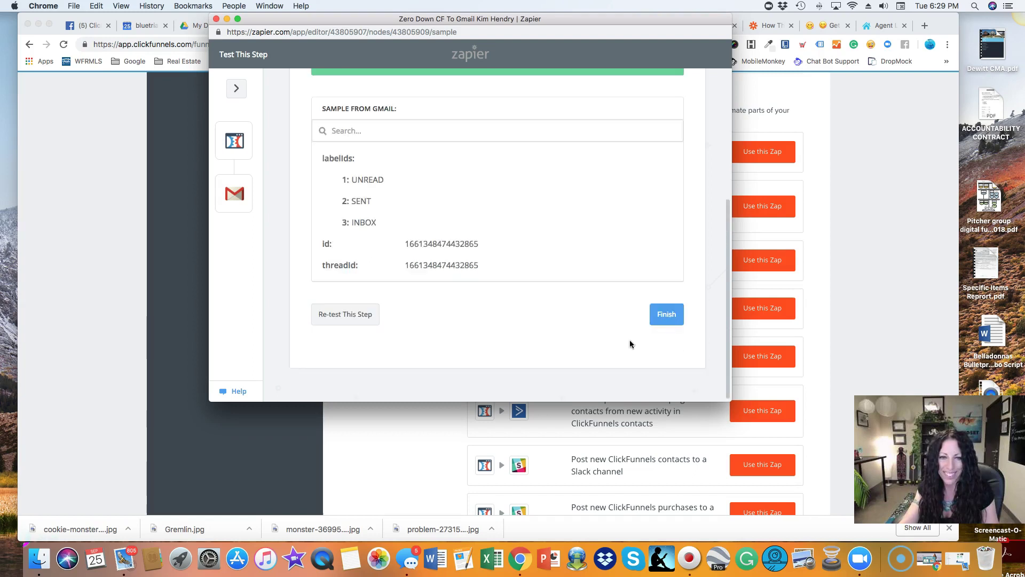
Finish setting up the Gmail action step.
scroll(608, 345, up, 3)
scroll(608, 345, down, 3)
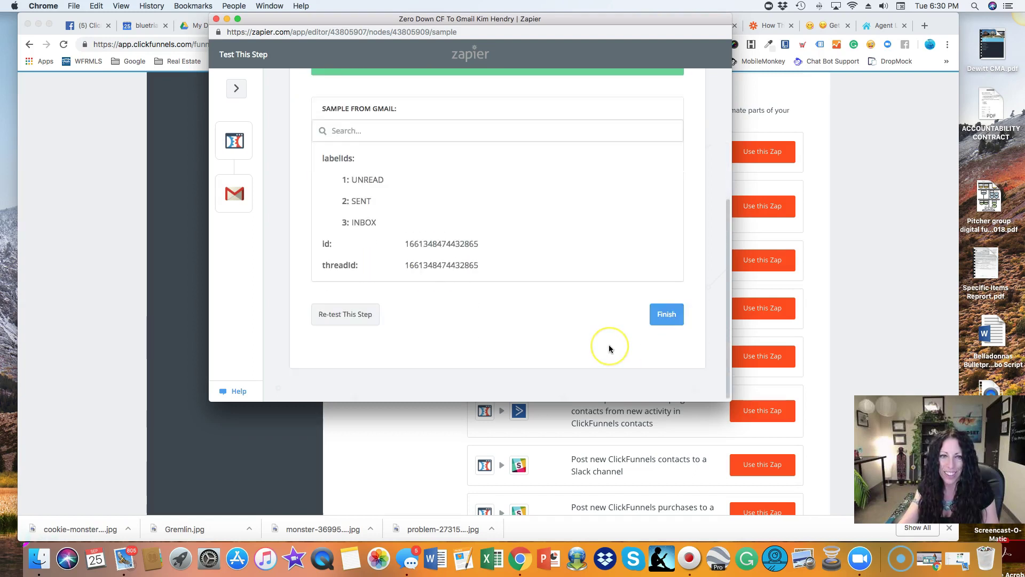
scroll(608, 345, up, 3)
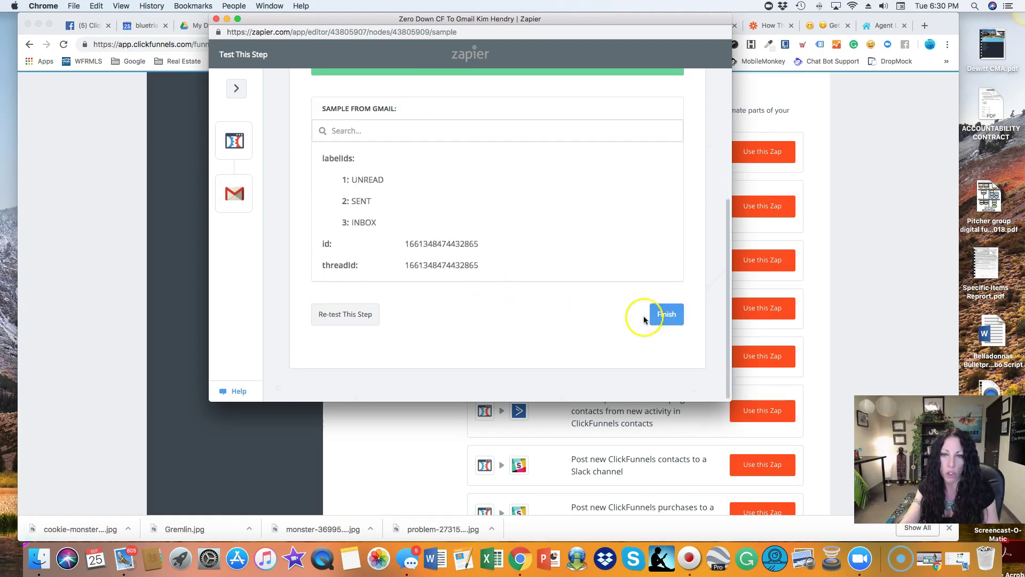
click(667, 315)
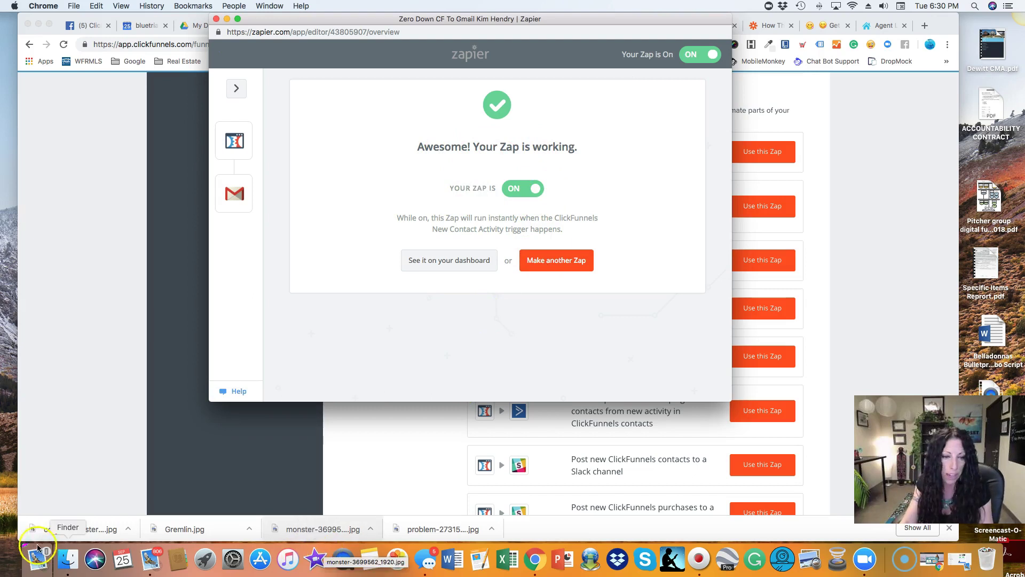
With the zap on and confirmed working, switch to the Mail app.
click(152, 562)
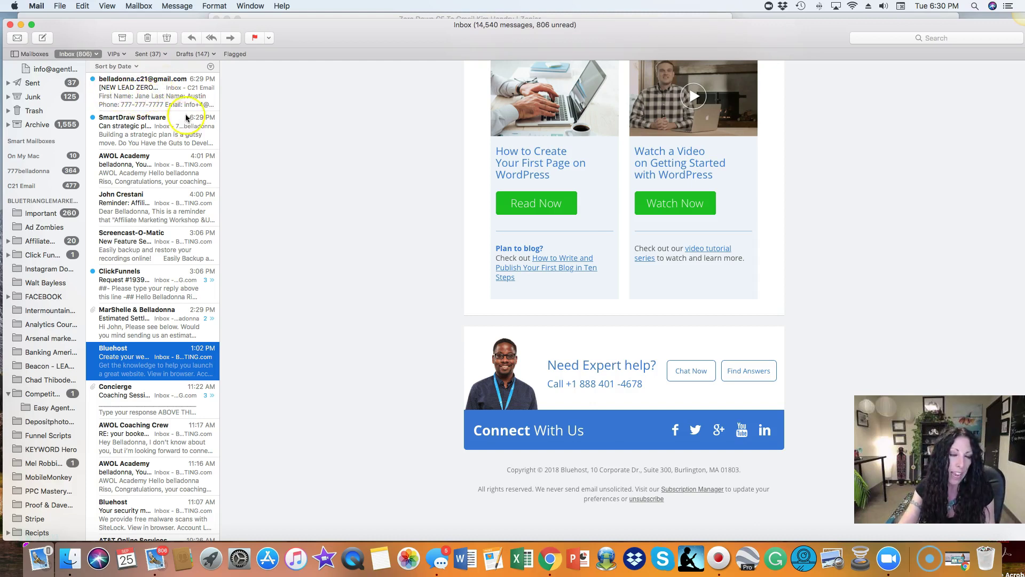
Open the top '[NEW LEAD ZERO DOWN]' test email in a separate Mail window.
click(160, 99)
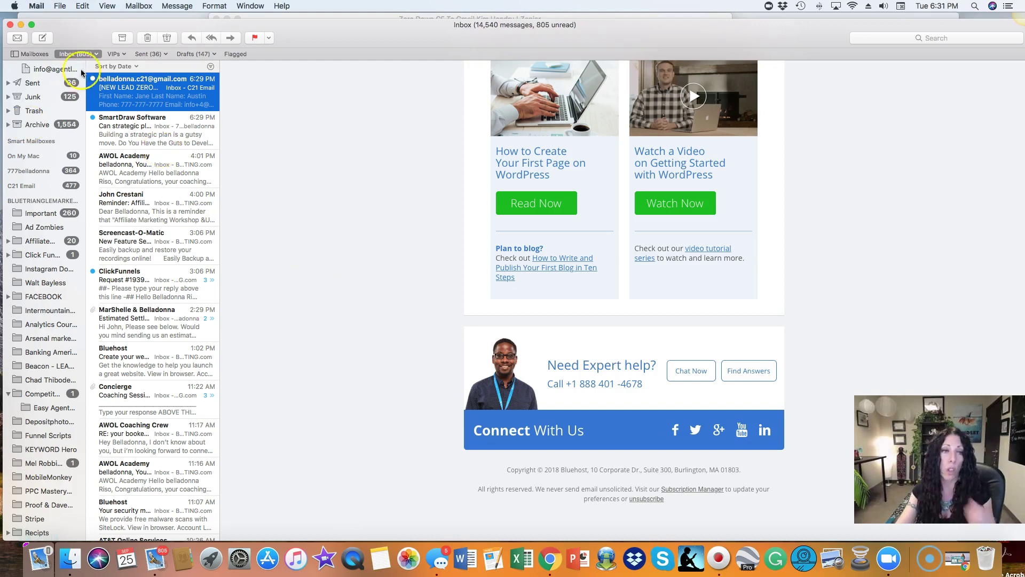
double_click(127, 91)
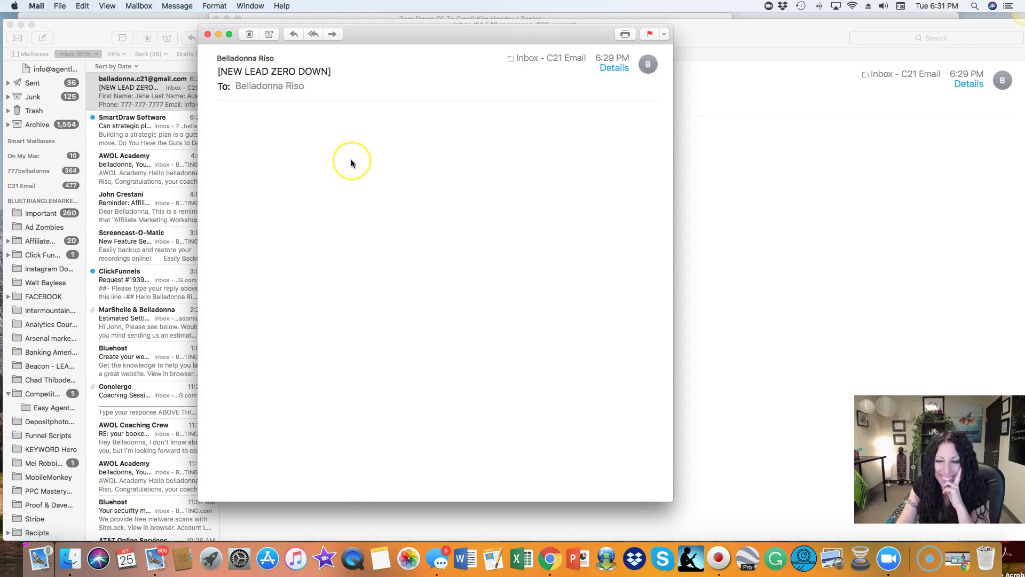
click(320, 207)
scroll(325, 211, up, 2)
scroll(325, 211, down, 2)
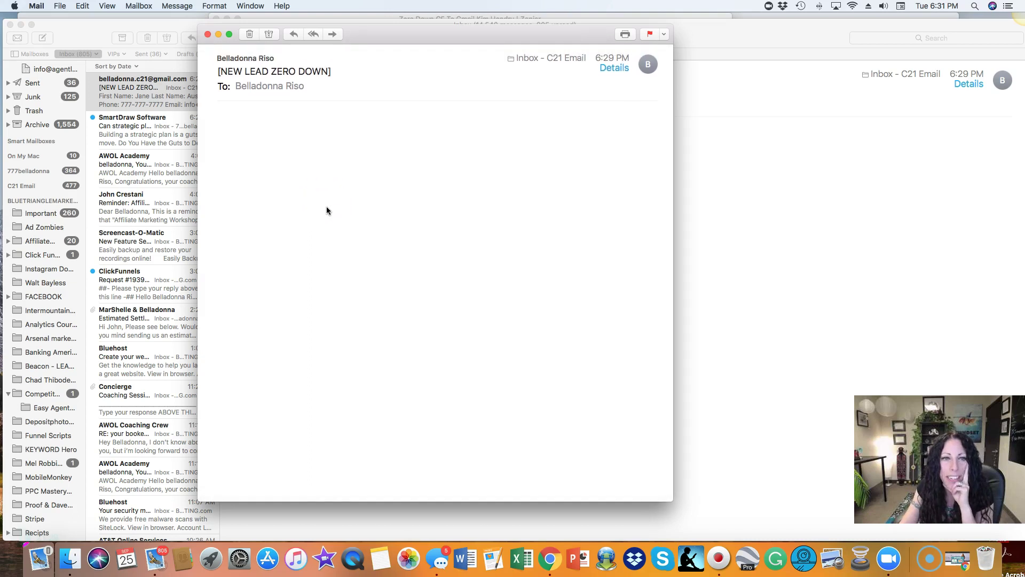
click(499, 87)
click(219, 73)
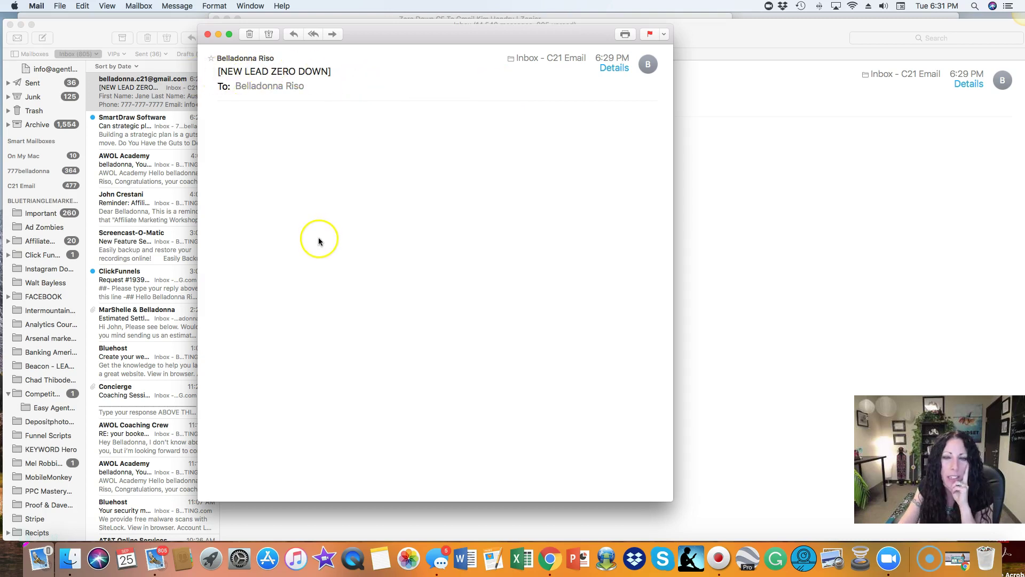
scroll(319, 244, down, 2)
scroll(320, 244, up, 3)
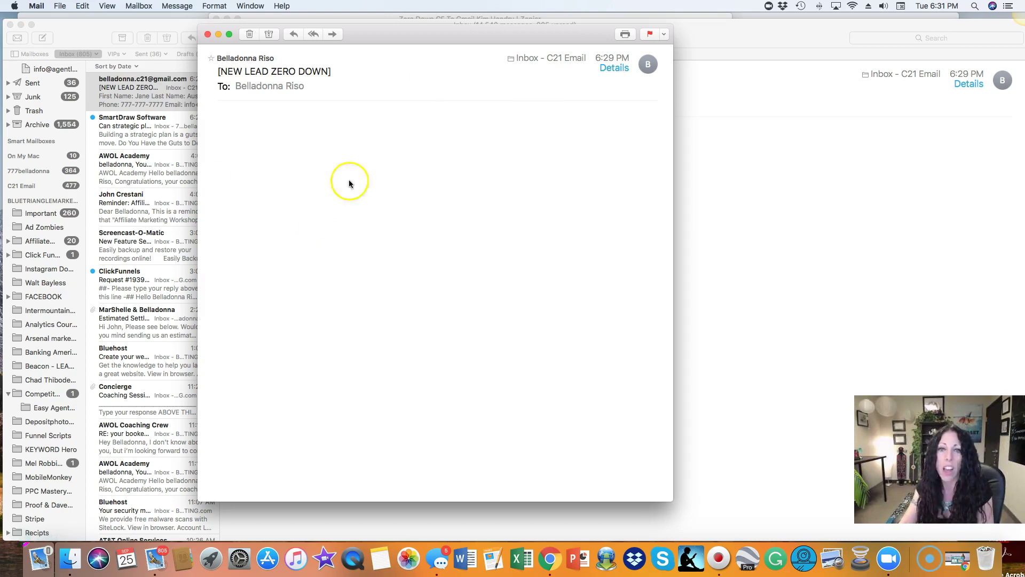
Close the message window to show the lead's details (4+ Bed, 2 Bath, payment 1800) in Mail's viewer.
click(207, 34)
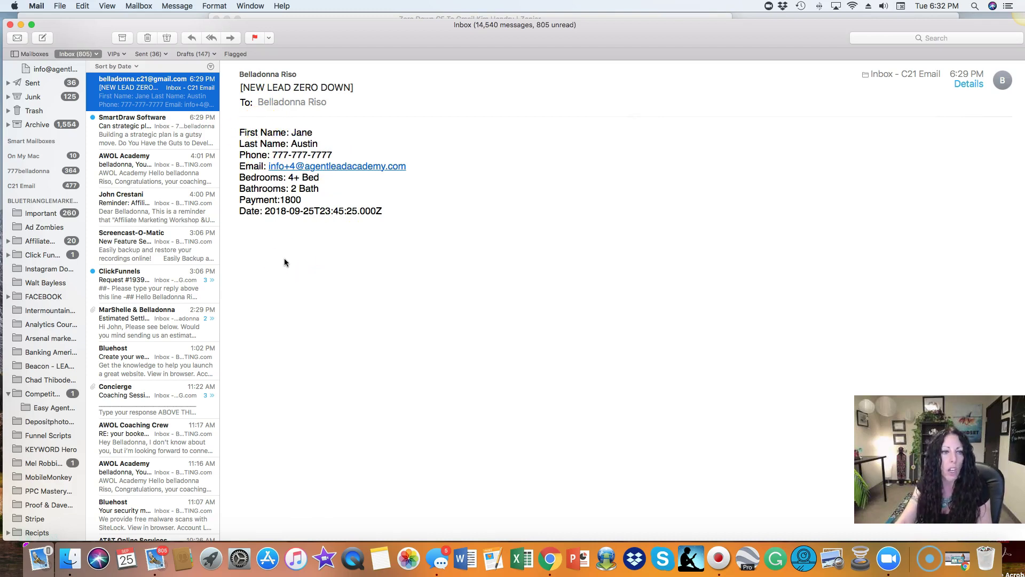
Return to Zapier in Chrome and bring up the 'Your Zap is working' confirmation with the zap on.
click(550, 560)
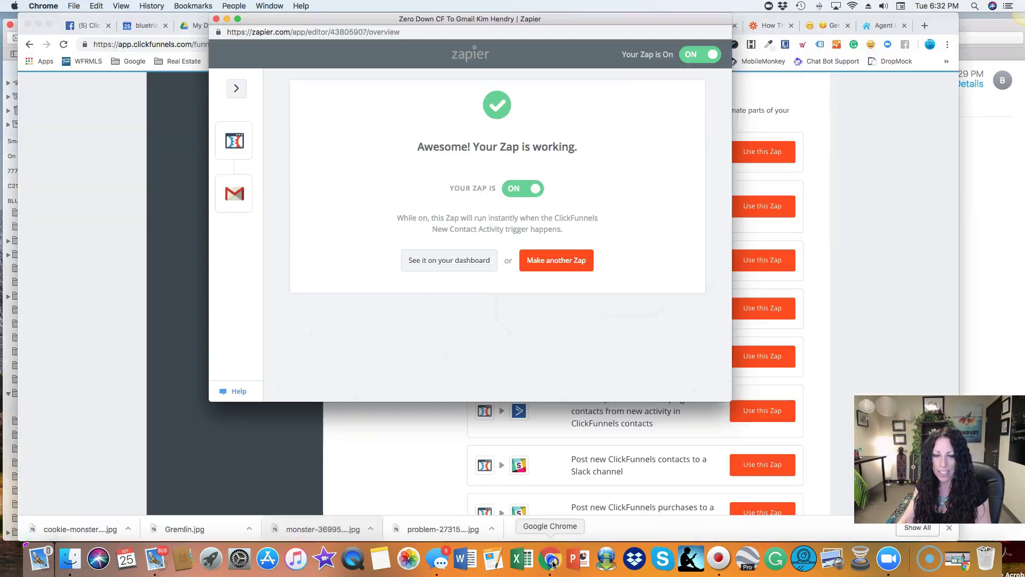
click(558, 269)
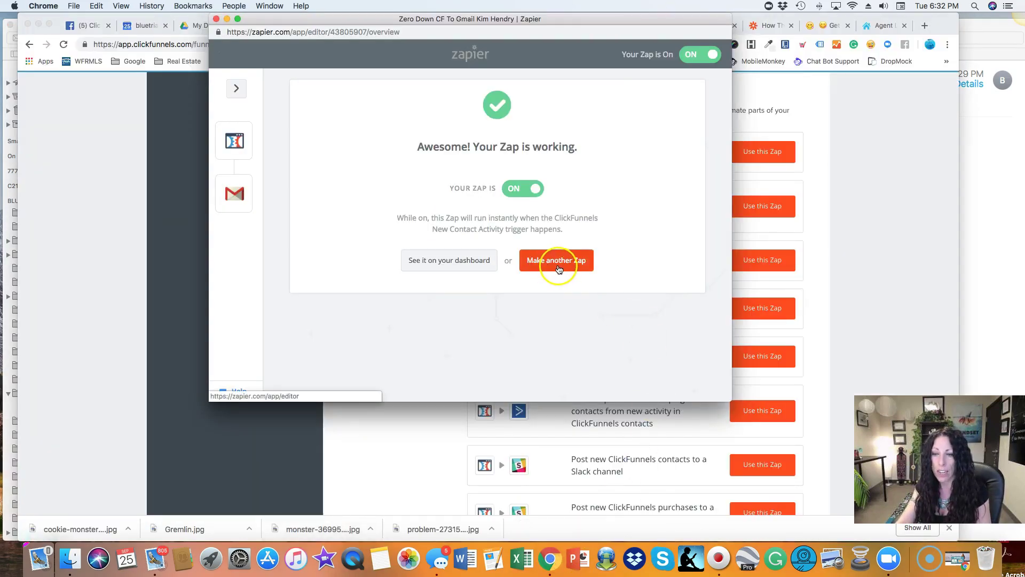
click(555, 292)
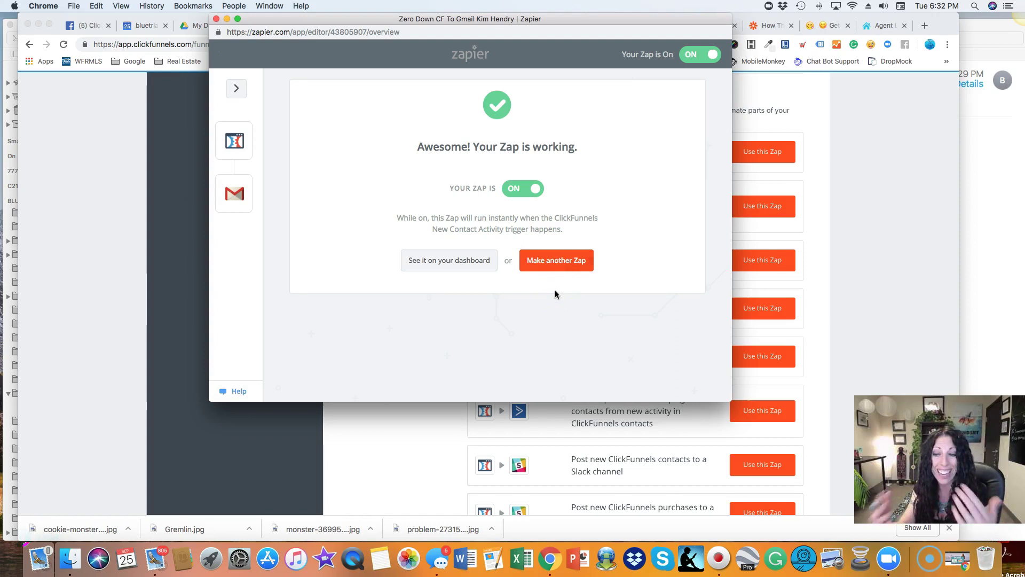
click(462, 312)
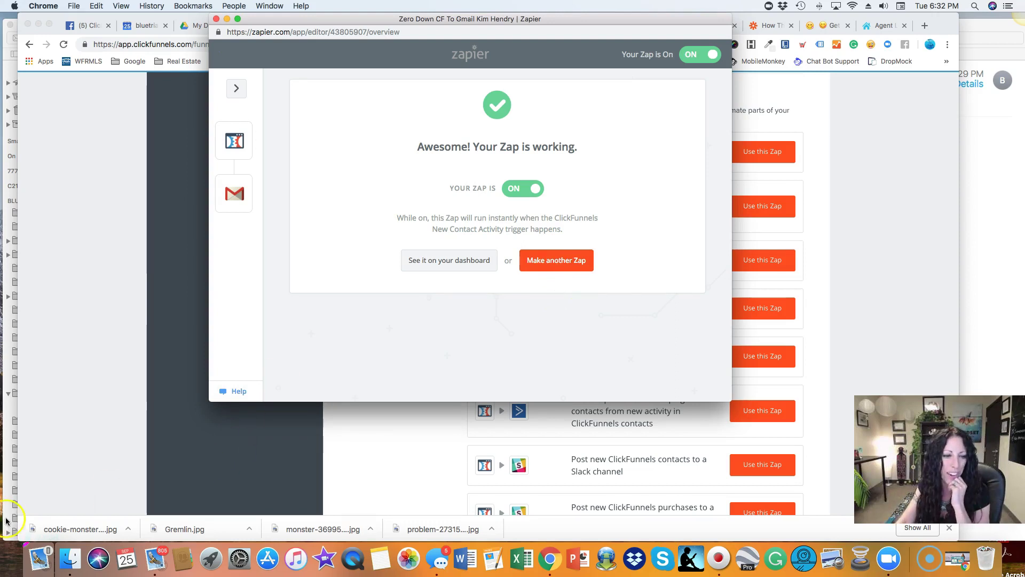